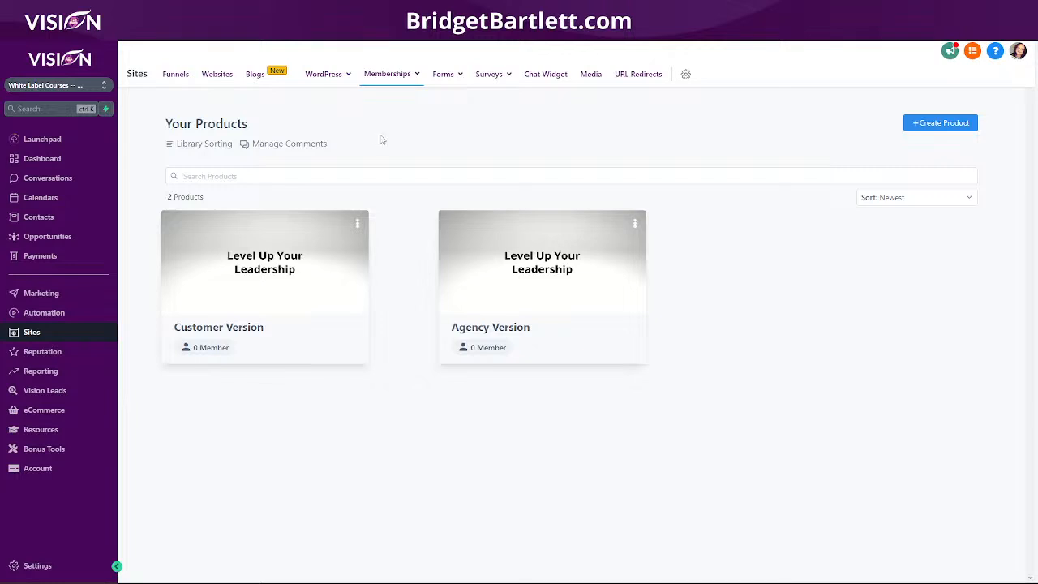
Start a new membership offer and title it "Course".
mouse_move(392, 77)
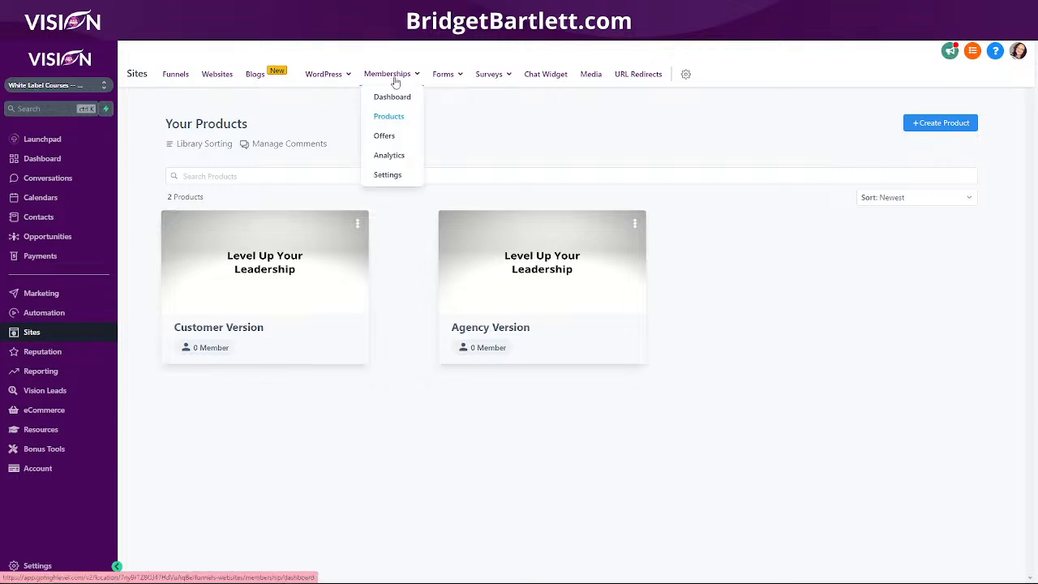
click(384, 138)
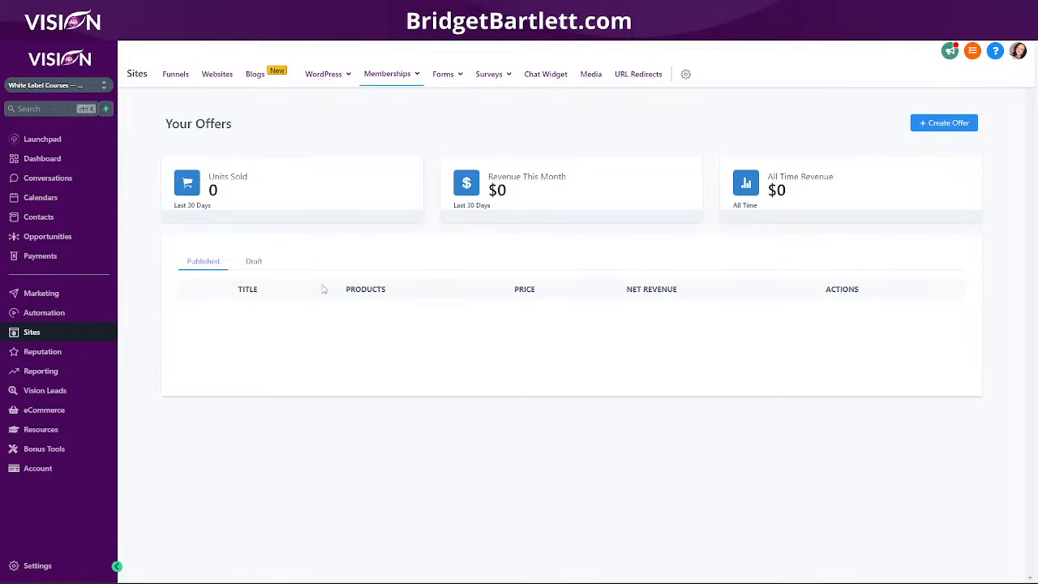
click(940, 122)
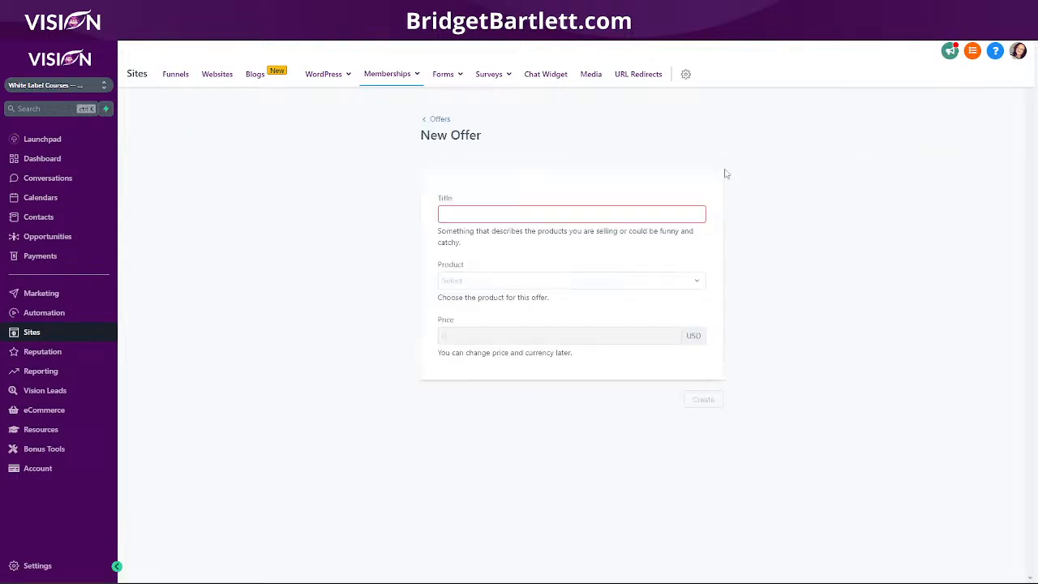
click(480, 216)
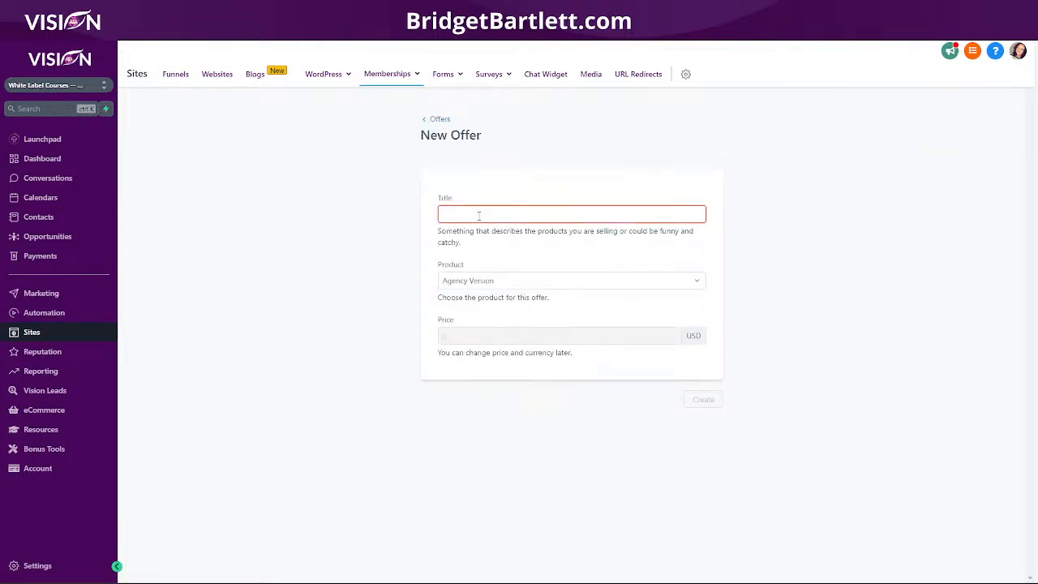
text(Create)
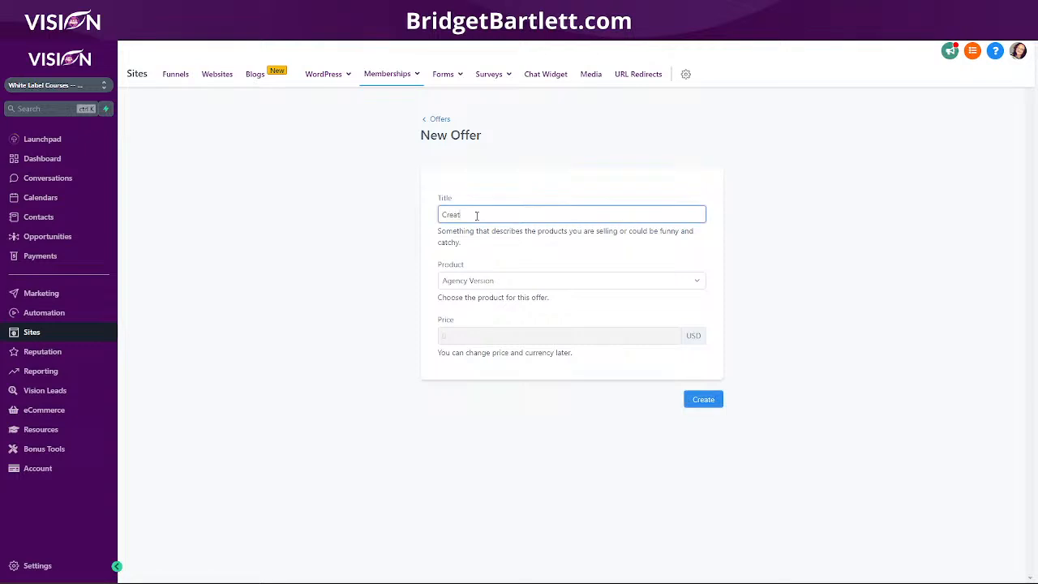
key(BackSpace)
key(BackSpace)
key(BackSpace)
key(BackSpace)
key(BackSpace)
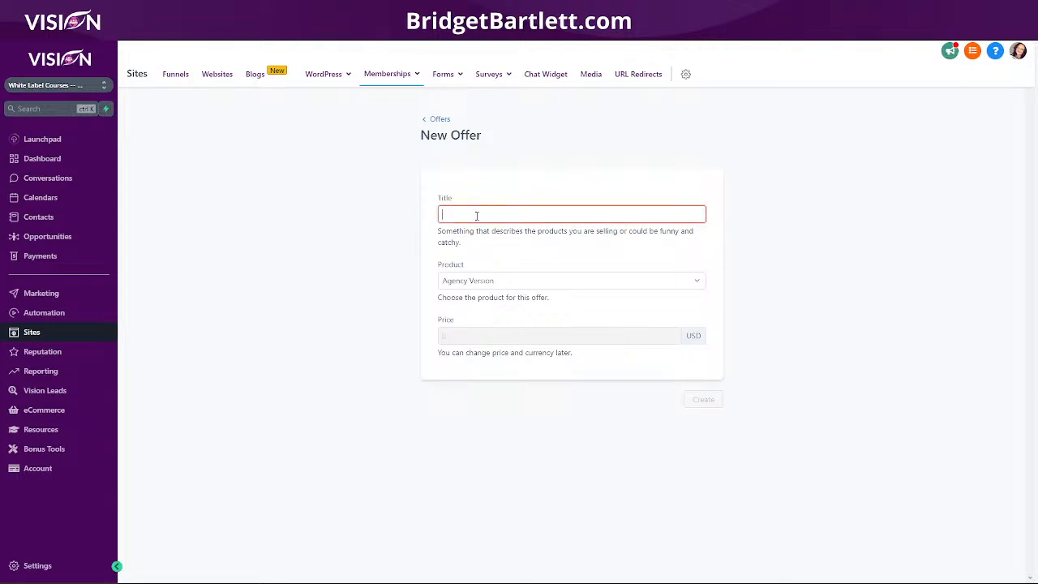
text(Course)
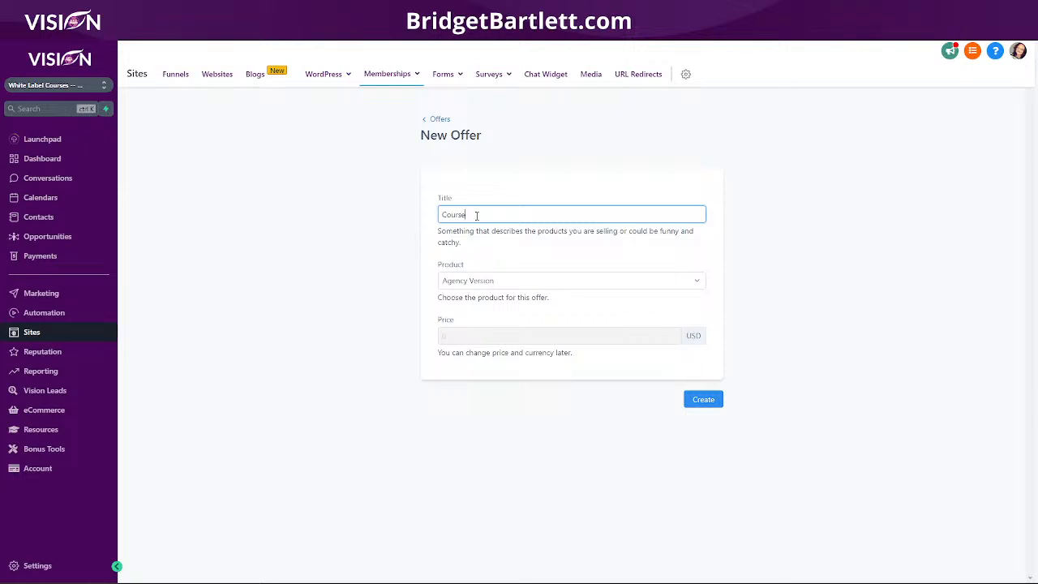
Choose Customer Version as the offer's product and create the offer.
click(496, 282)
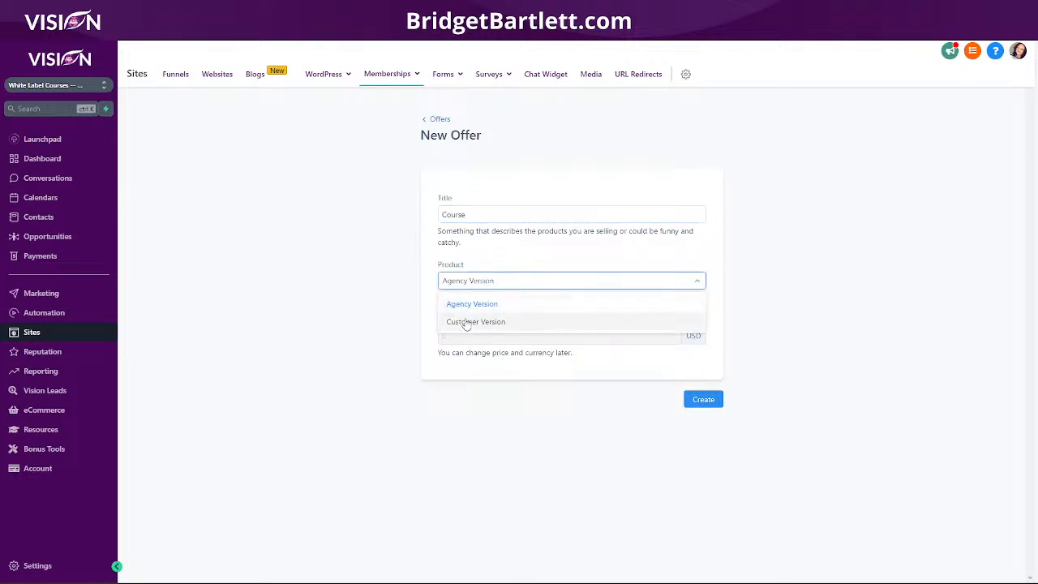
click(466, 323)
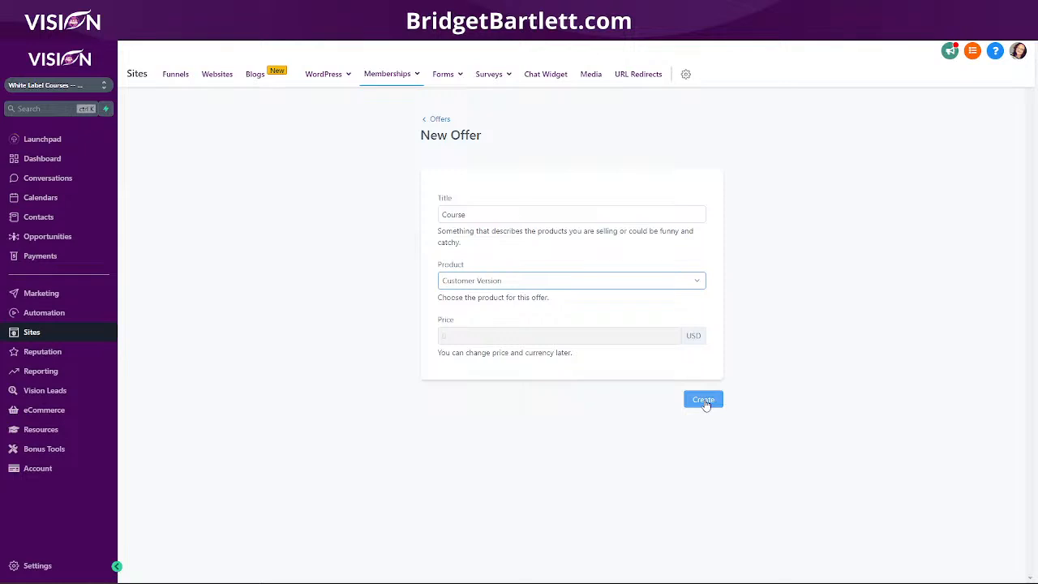
click(472, 216)
click(704, 400)
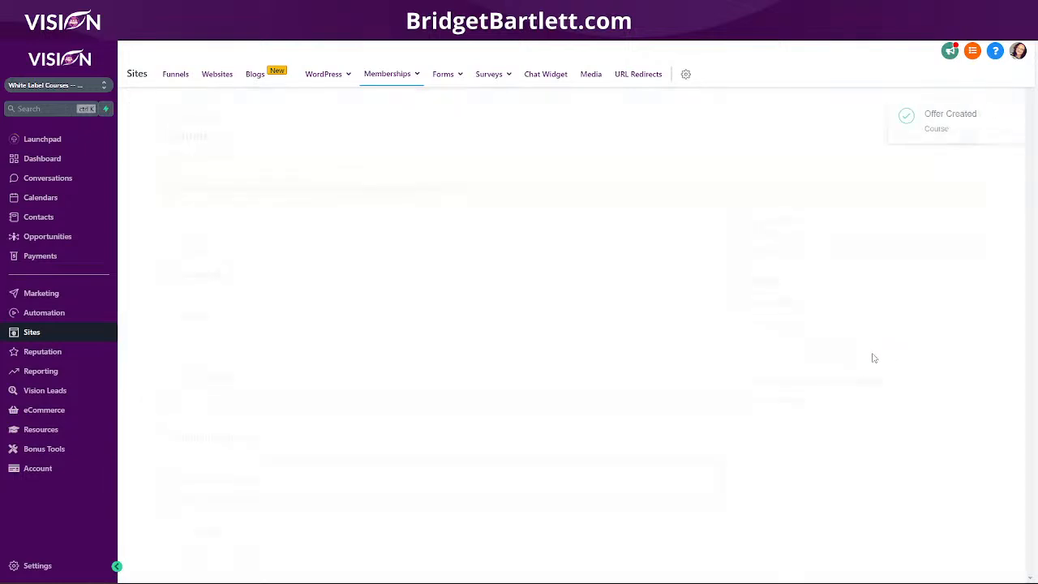
Set the Course offer's status to Published and save it.
scroll(903, 401, down, 2)
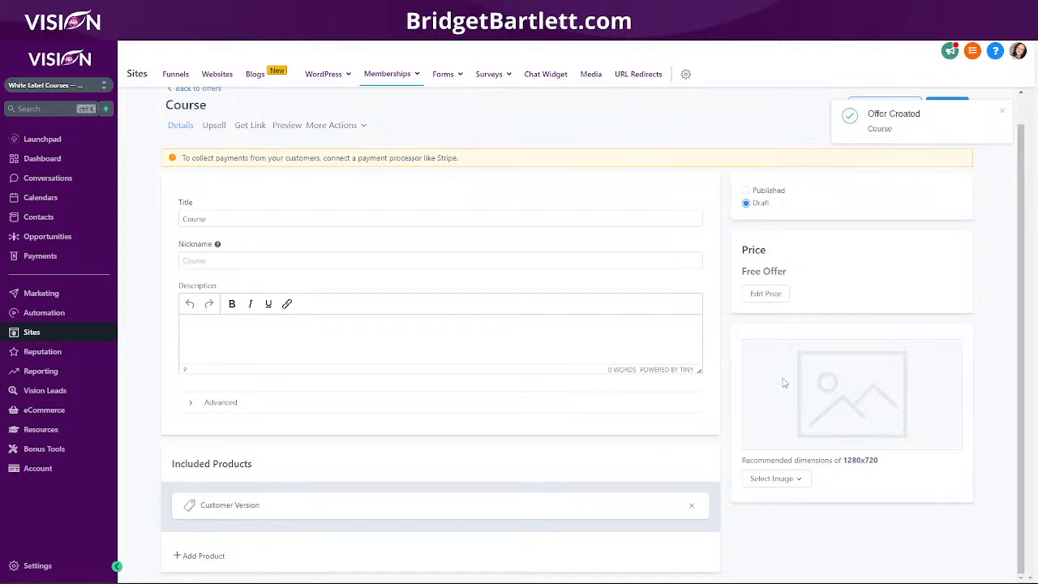
scroll(649, 304, up, 2)
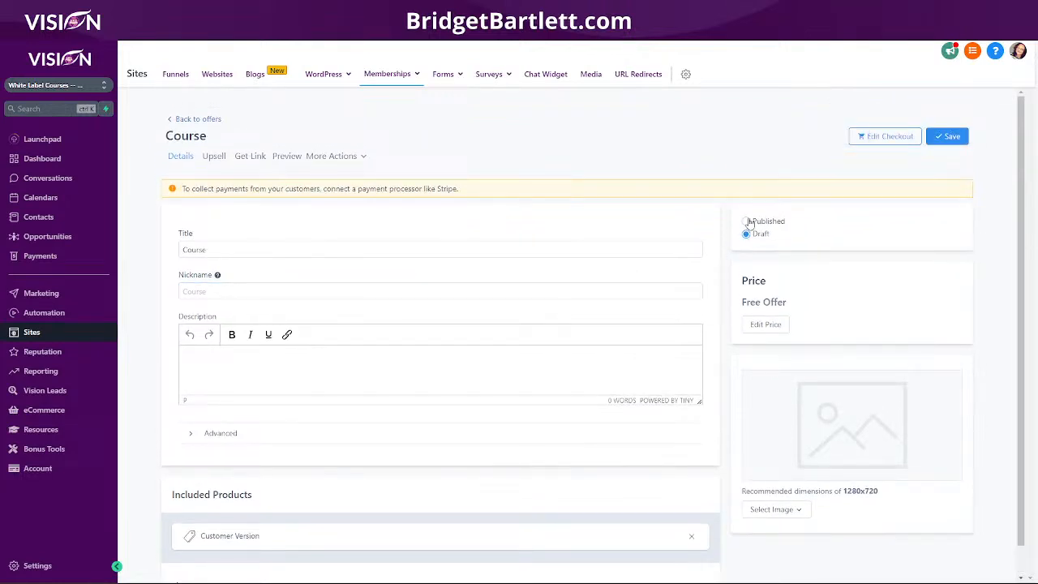
click(746, 222)
click(941, 136)
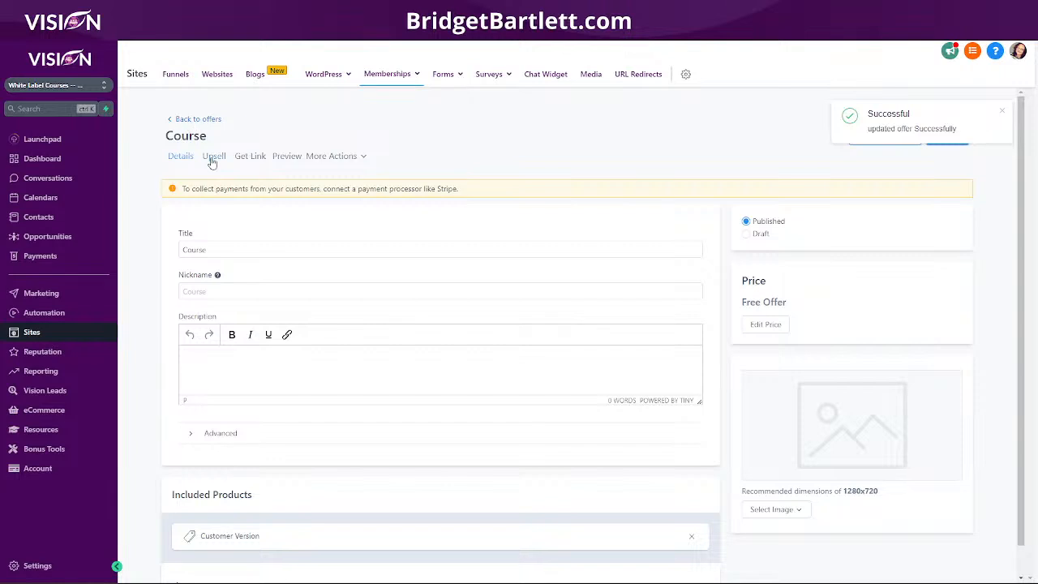
Check the Course offer's upsell page, shareable link and preview, and return to the offers list.
click(213, 158)
click(249, 156)
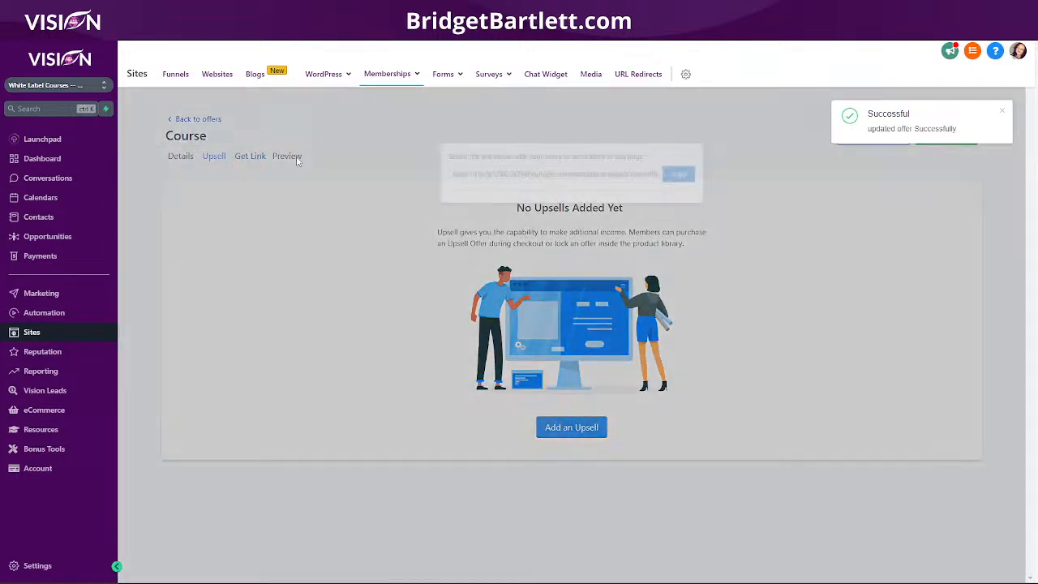
click(699, 154)
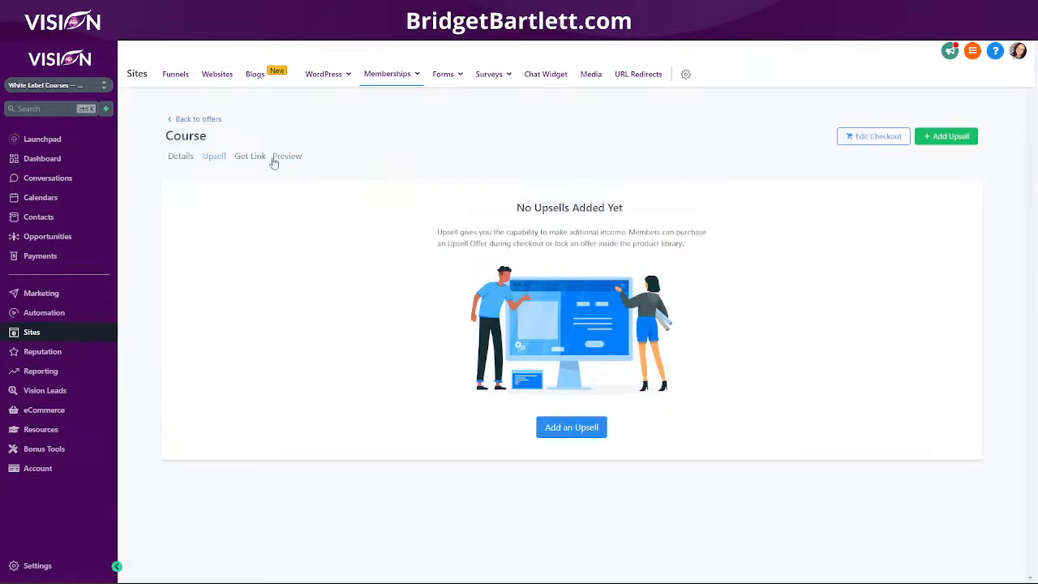
click(280, 157)
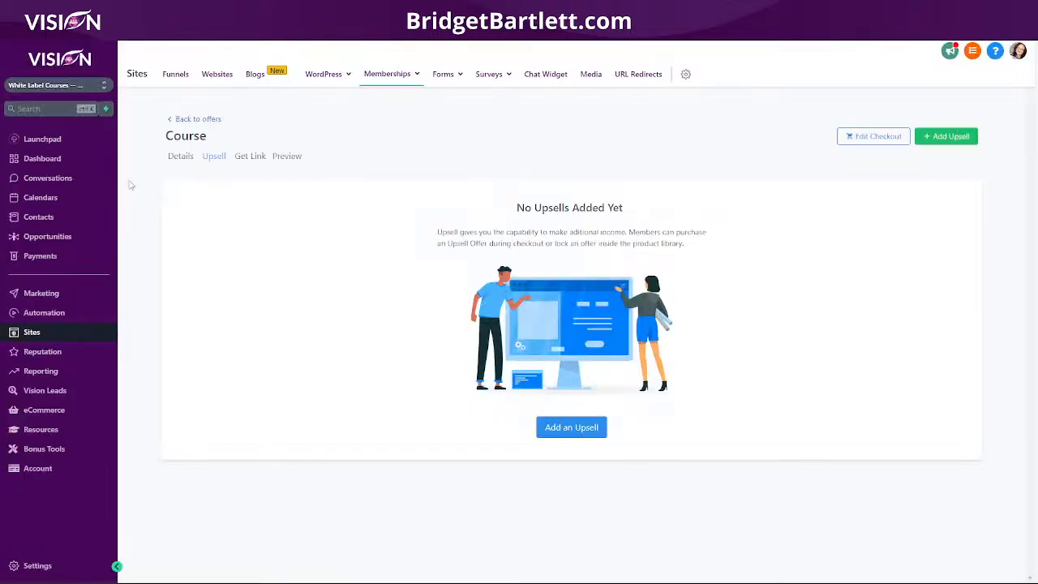
click(173, 120)
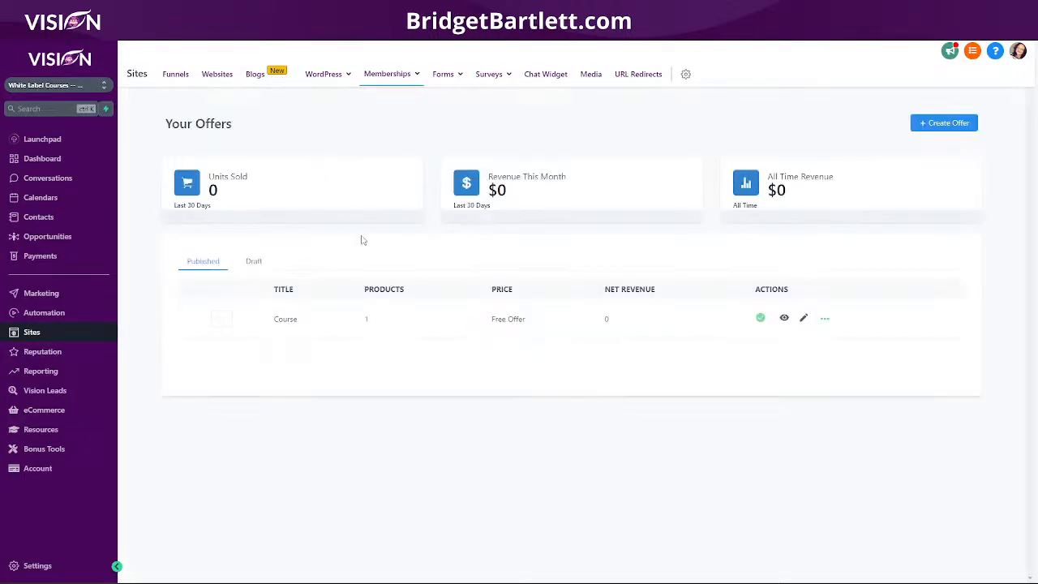
Set the membership site's subdomain to "course" in the site details and save.
mouse_move(405, 76)
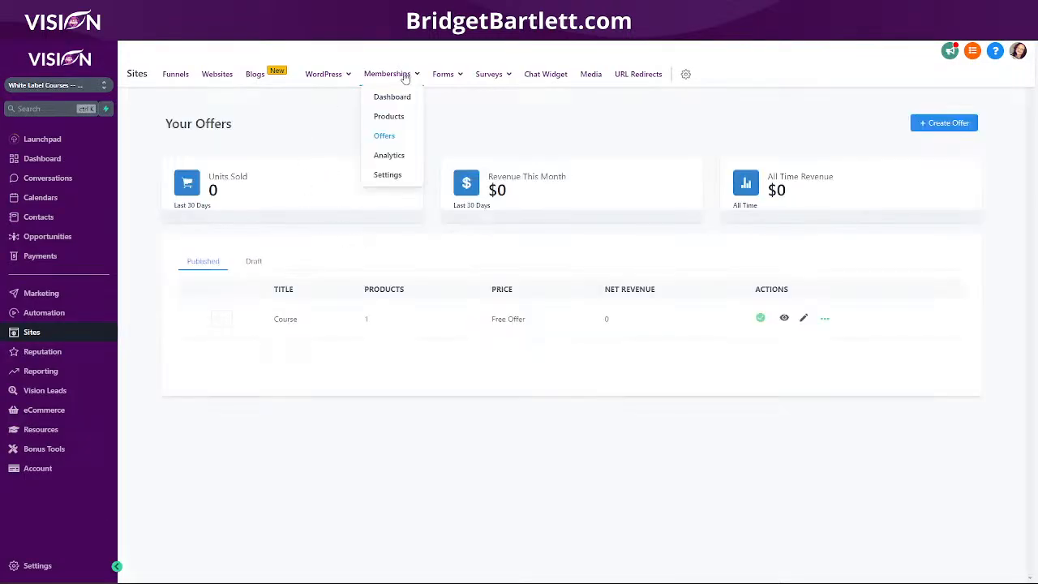
click(387, 176)
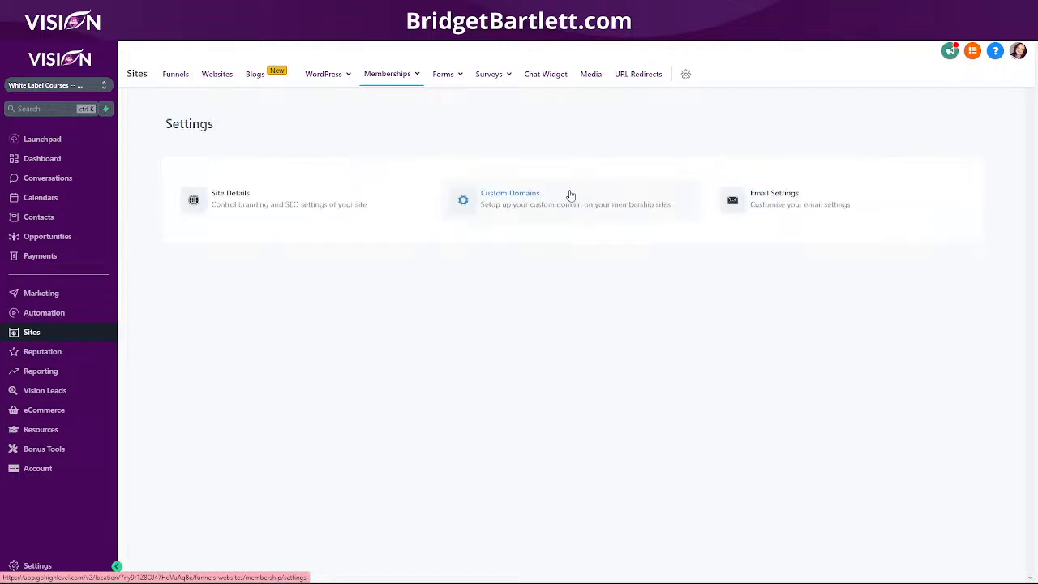
click(270, 203)
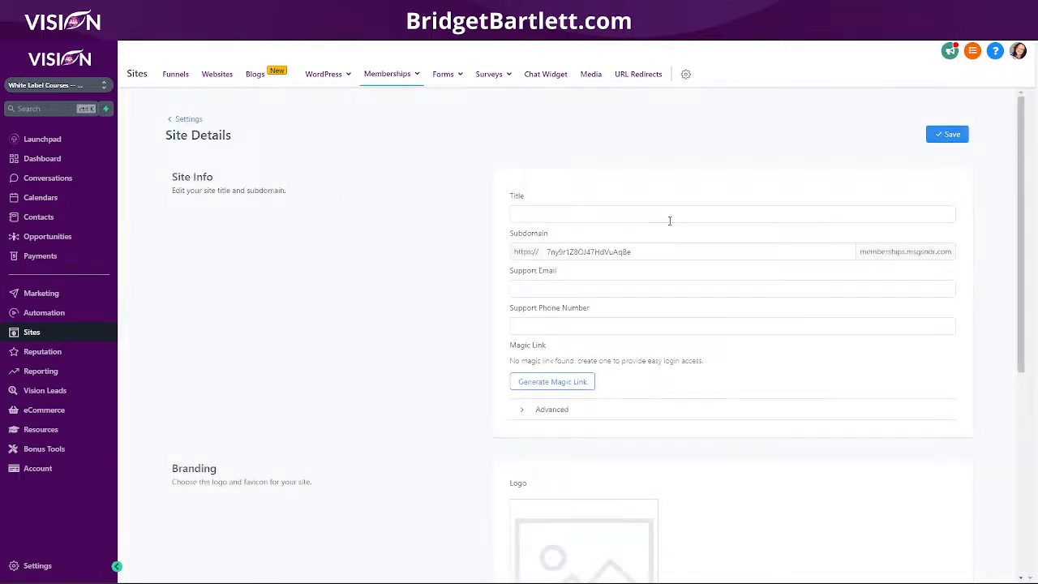
scroll(693, 316, down, 1)
scroll(694, 317, down, 1)
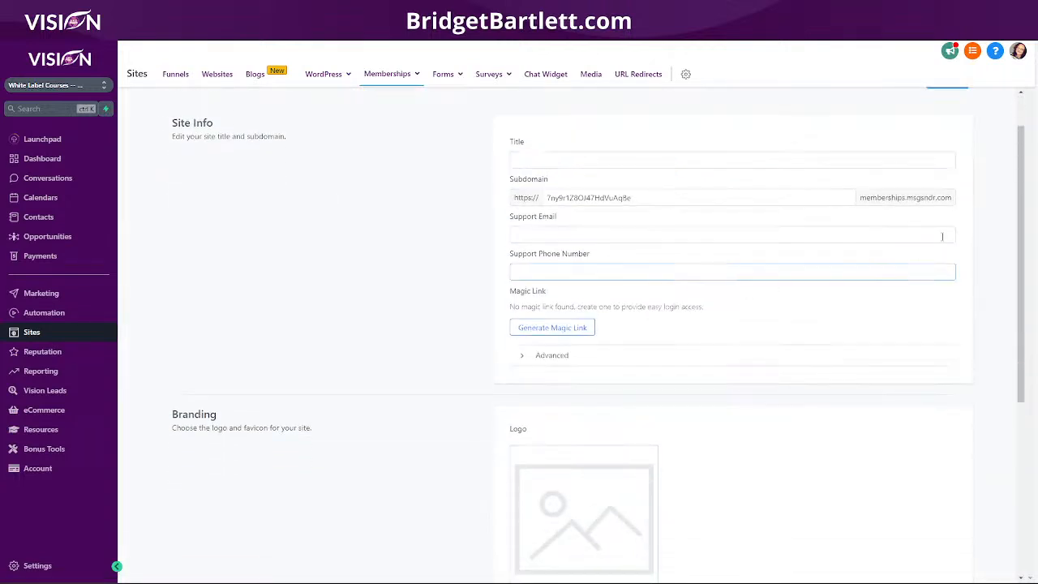
drag(512, 202, 960, 206)
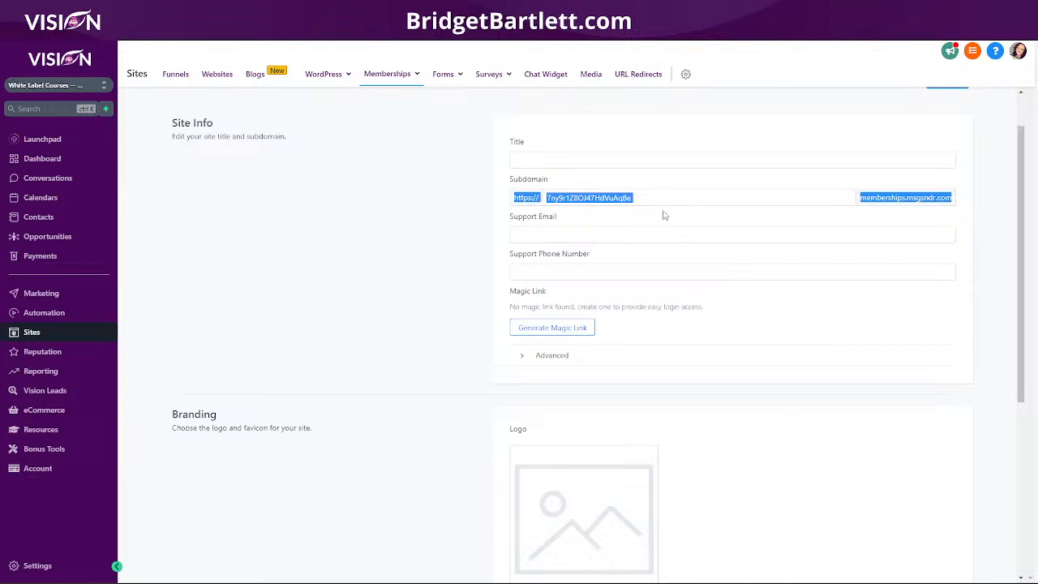
click(635, 197)
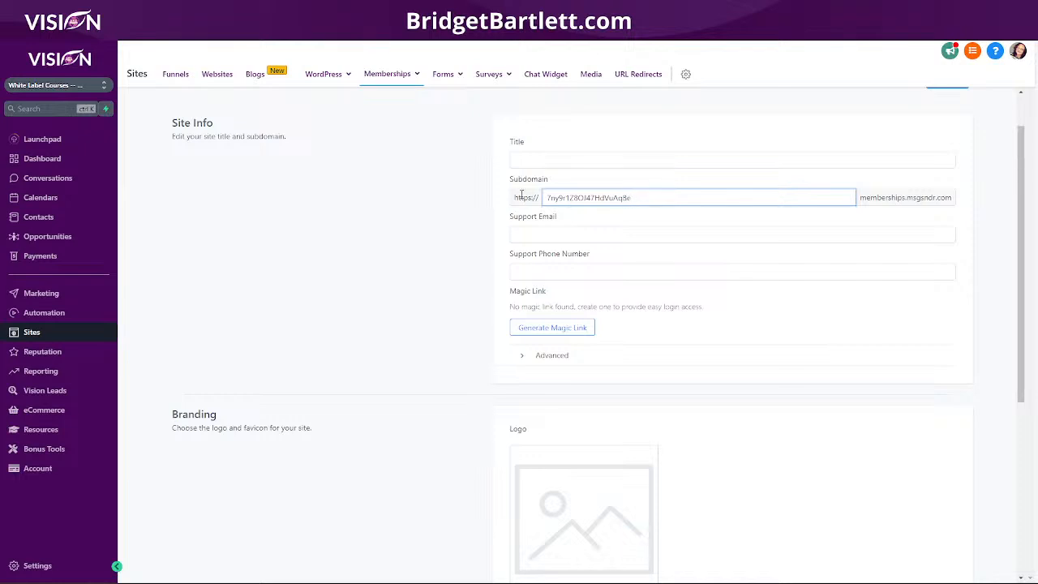
drag(638, 197, 541, 197)
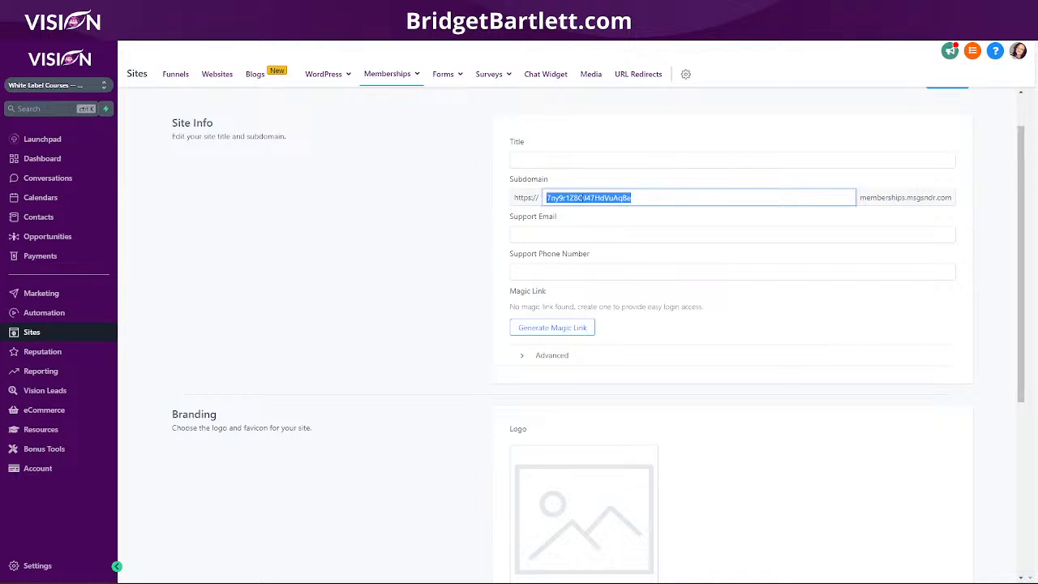
text(course)
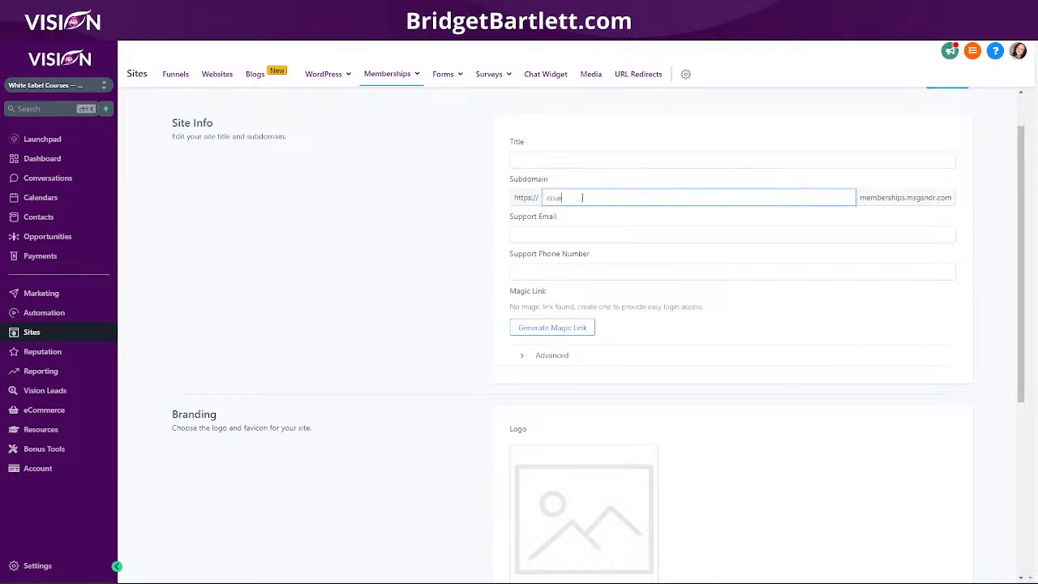
click(609, 220)
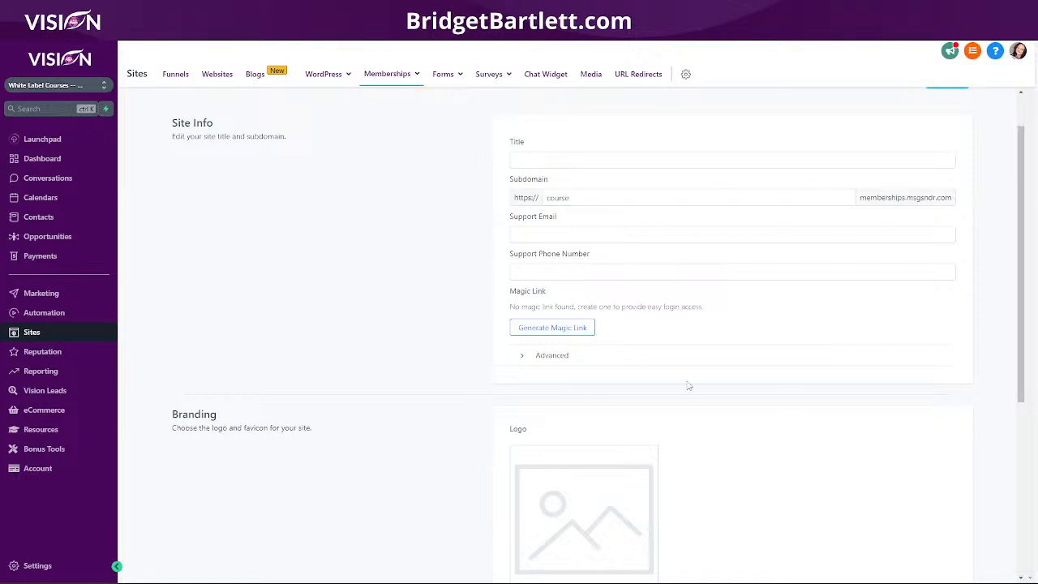
scroll(297, 232, up, 1)
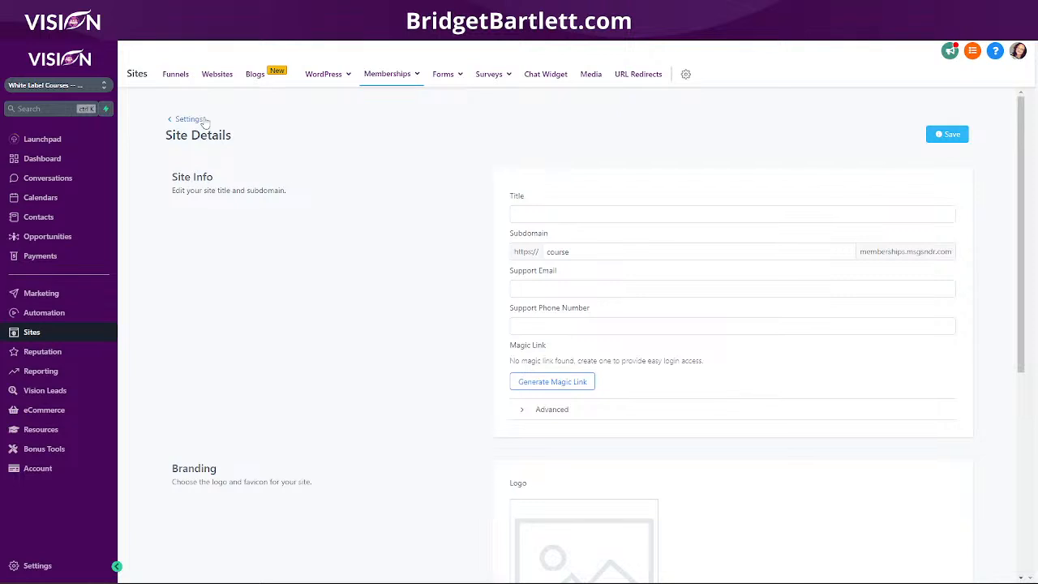
Look at the membership custom domain connection page and return to the settings overview.
click(193, 120)
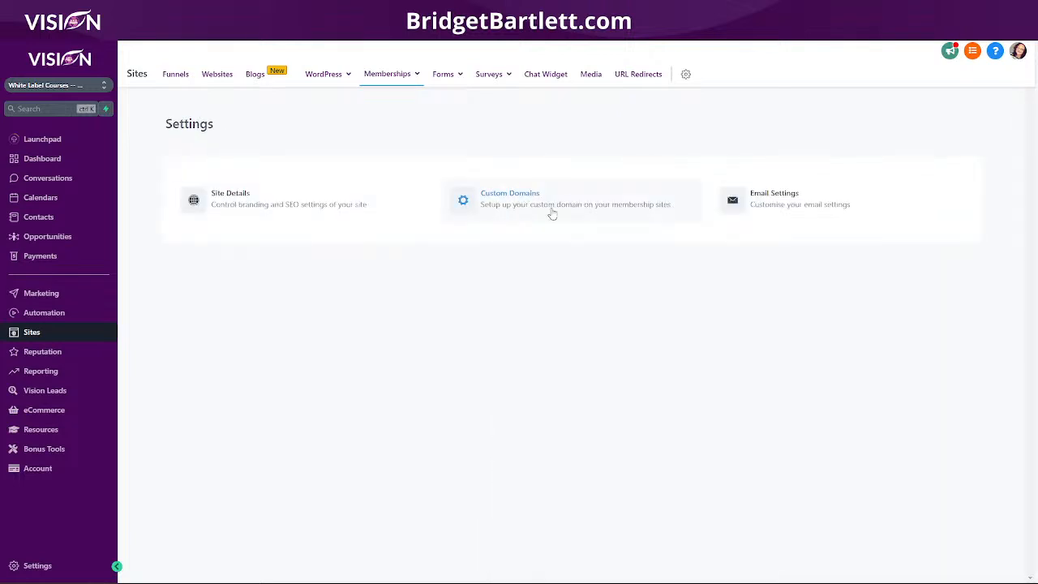
click(552, 213)
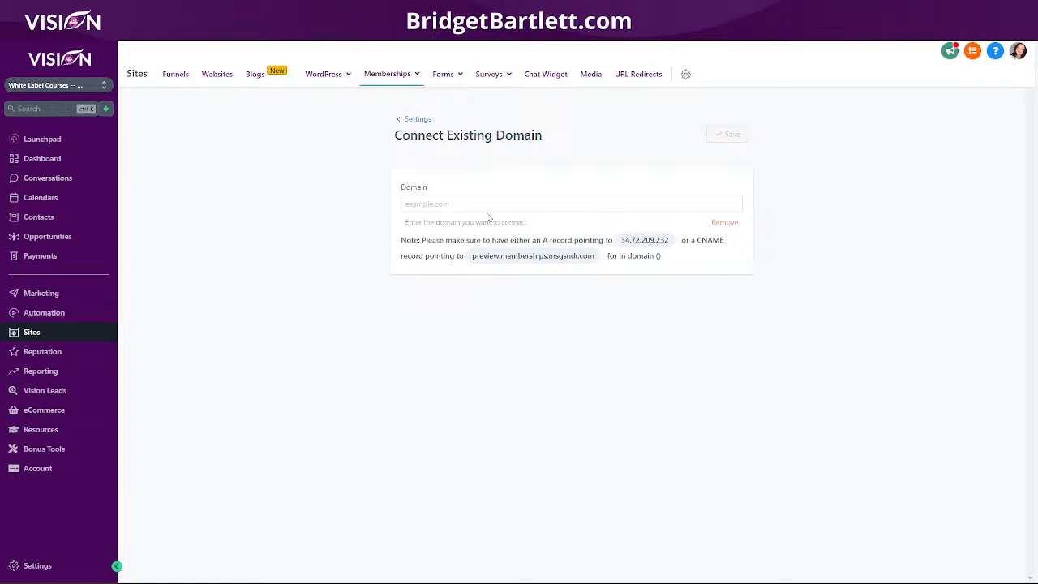
click(417, 118)
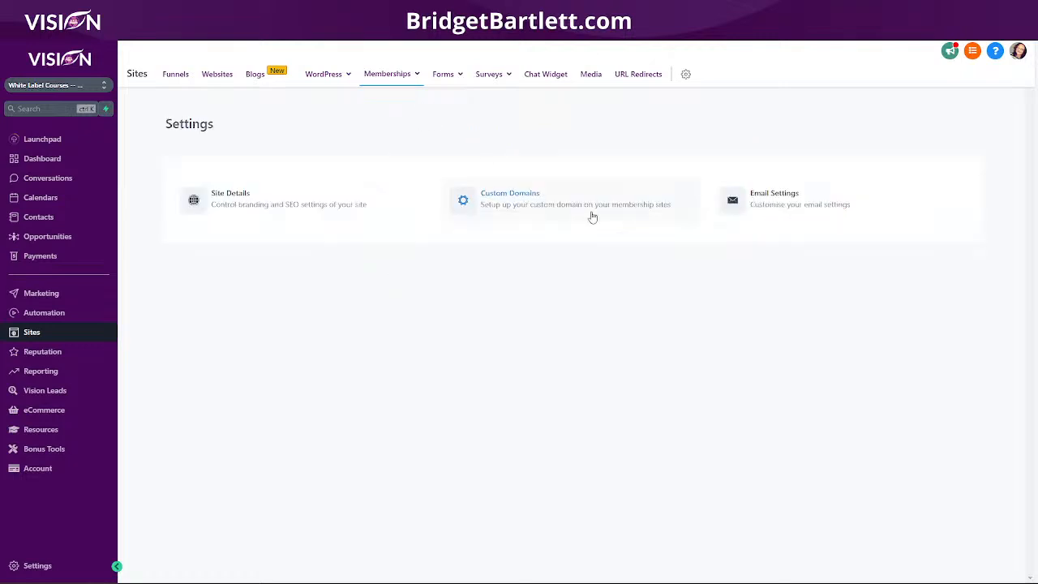
Save the membership email settings with welcome and drip emails on the Default Template, and return to the offers list.
click(826, 207)
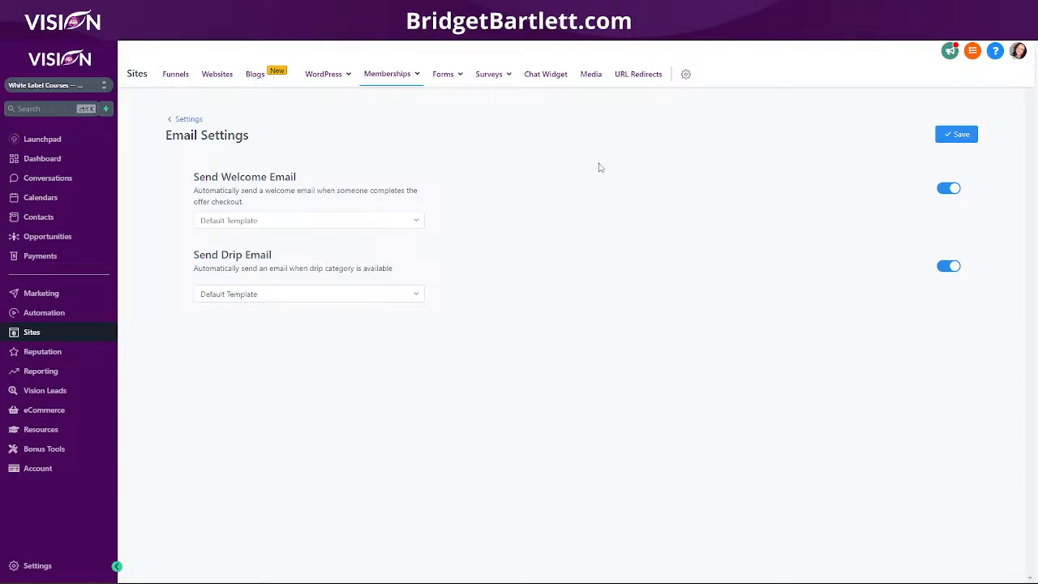
click(955, 134)
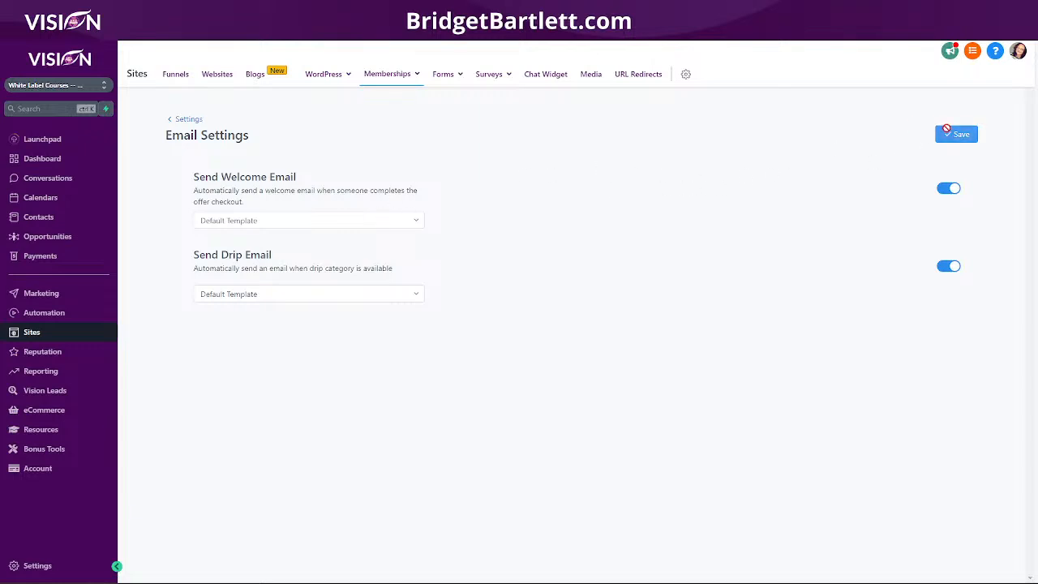
click(193, 120)
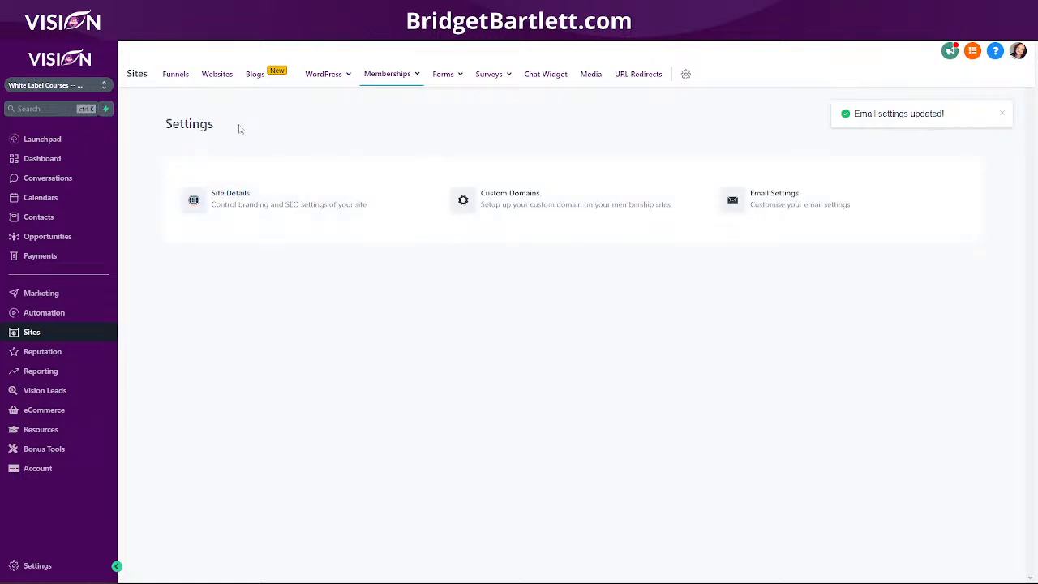
click(404, 77)
click(382, 135)
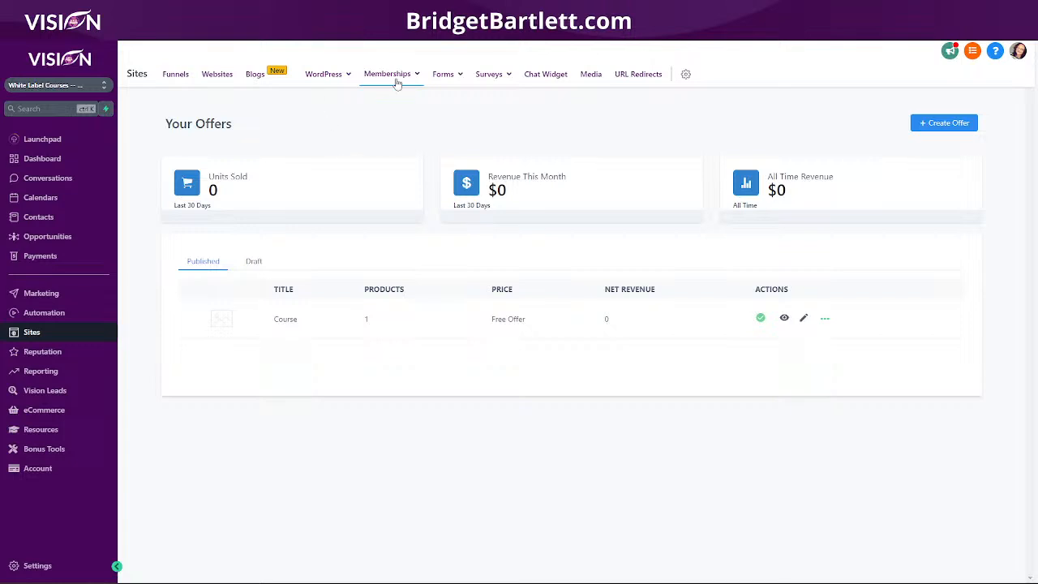
Create a new form in the form builder and add First Name and Email fields to it.
click(446, 74)
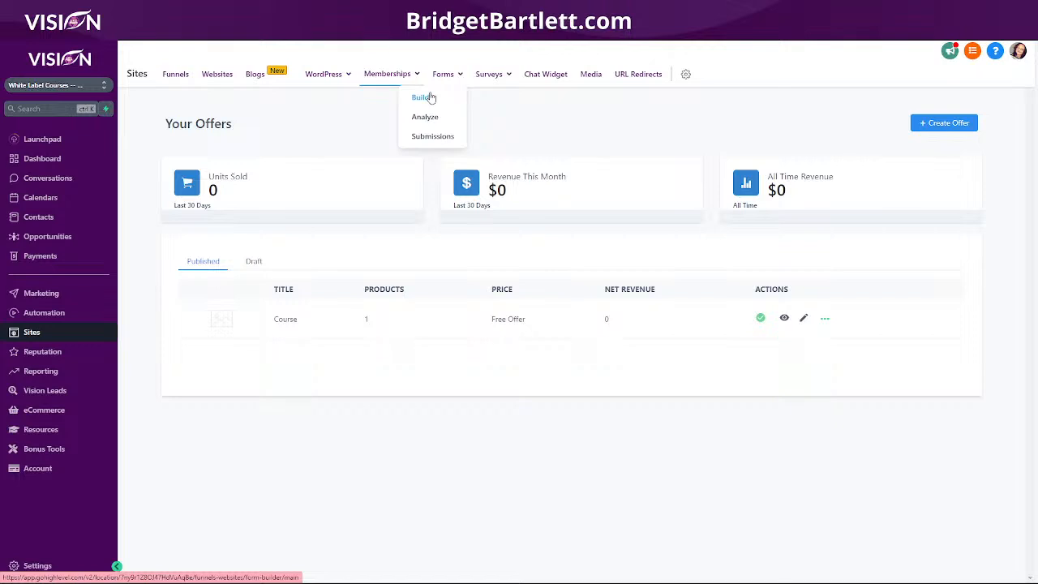
click(431, 97)
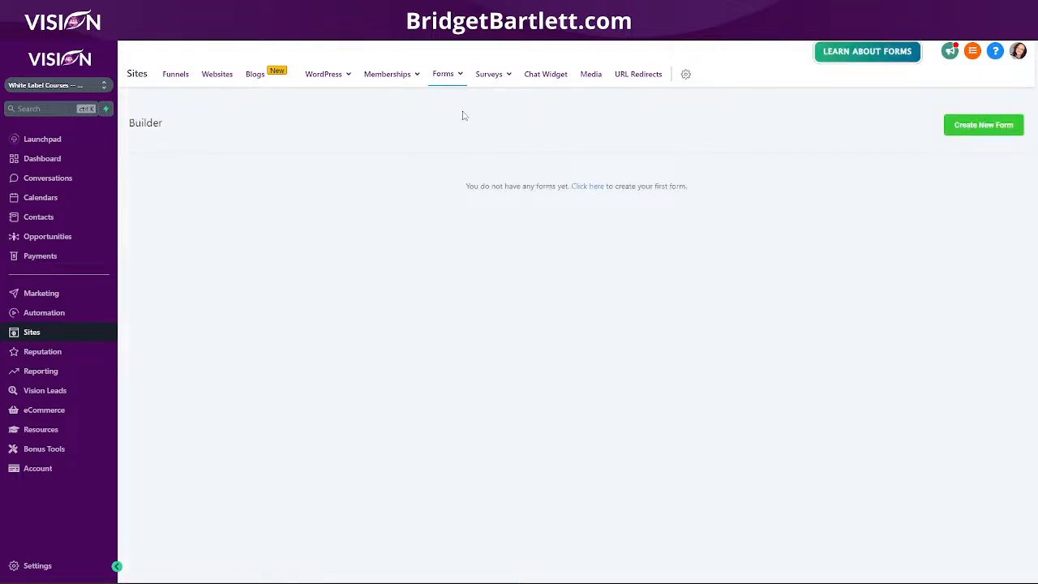
click(986, 128)
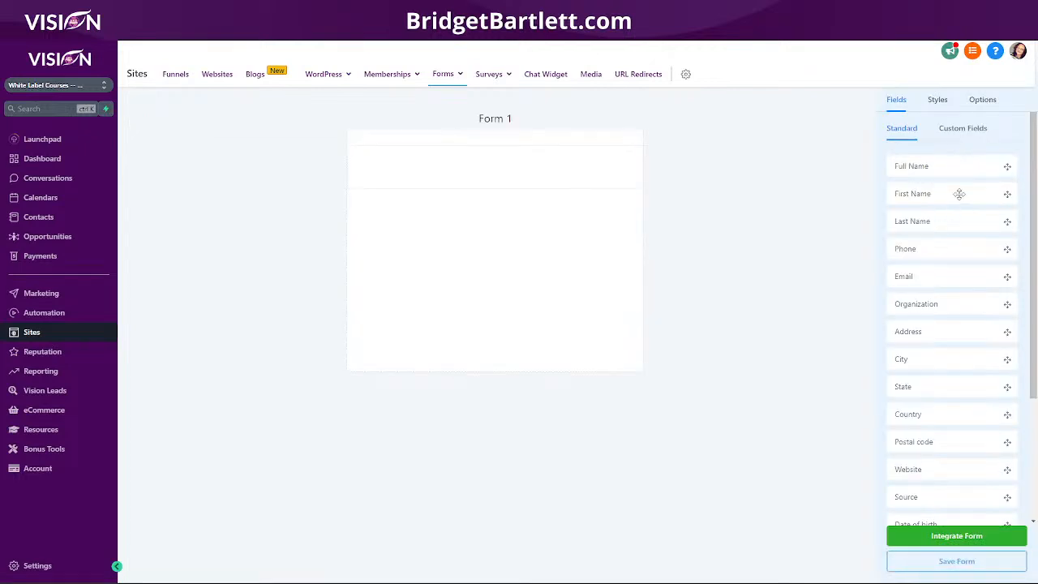
drag(959, 193, 459, 170)
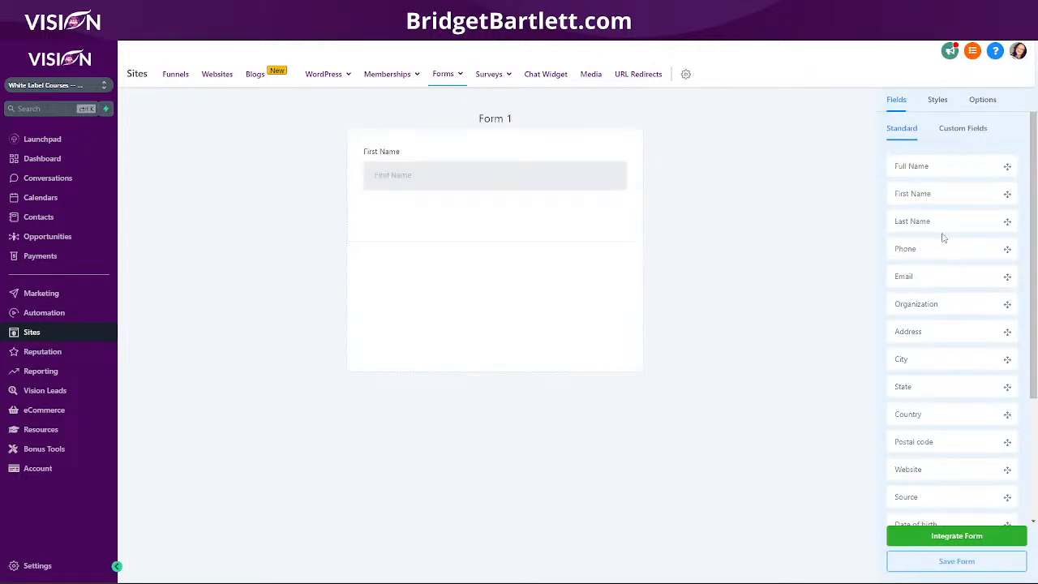
drag(937, 277, 451, 231)
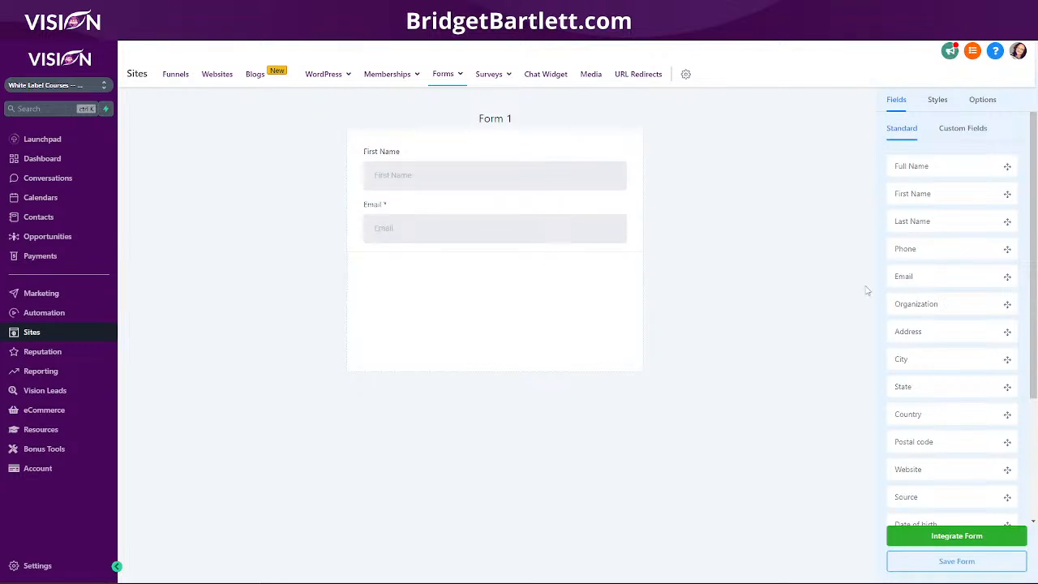
Add a button below the form's Email field and make it full width.
scroll(933, 377, down, 2)
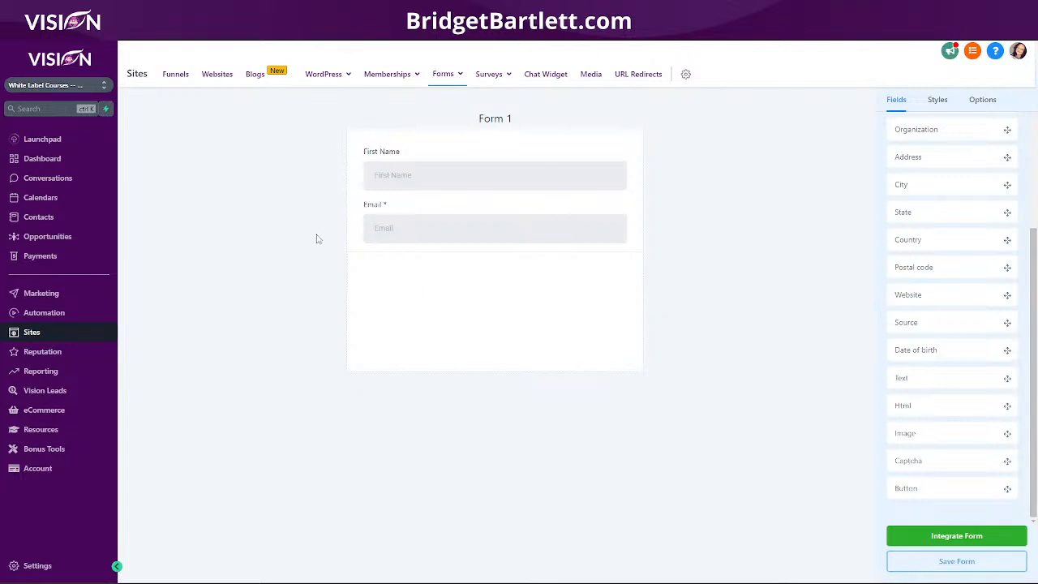
scroll(952, 378, up, 2)
scroll(952, 378, down, 2)
drag(931, 485, 438, 273)
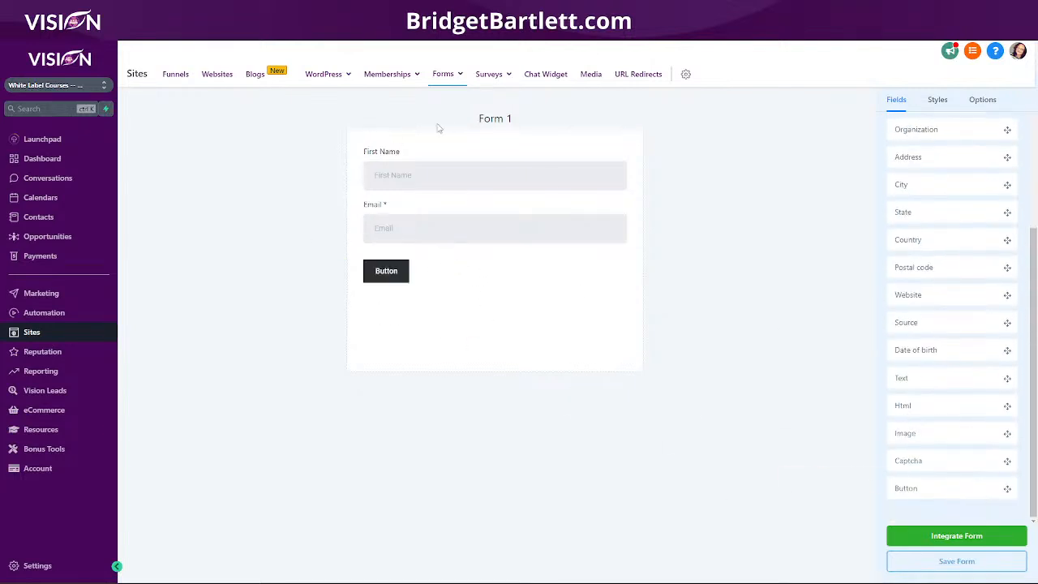
click(397, 276)
click(1003, 369)
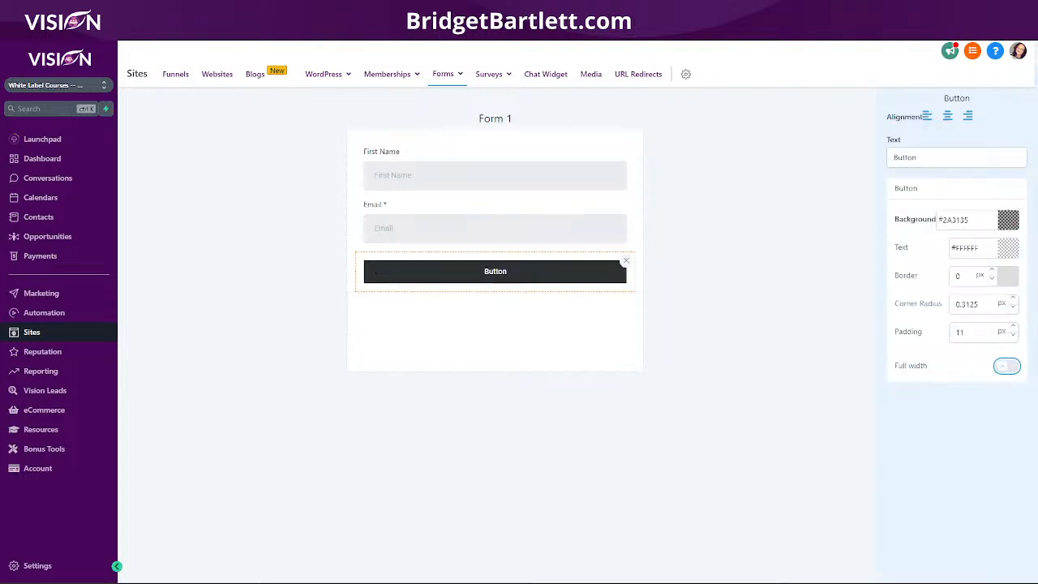
Set the form button's text to "Register for your free course".
click(930, 158)
drag(930, 158, 893, 161)
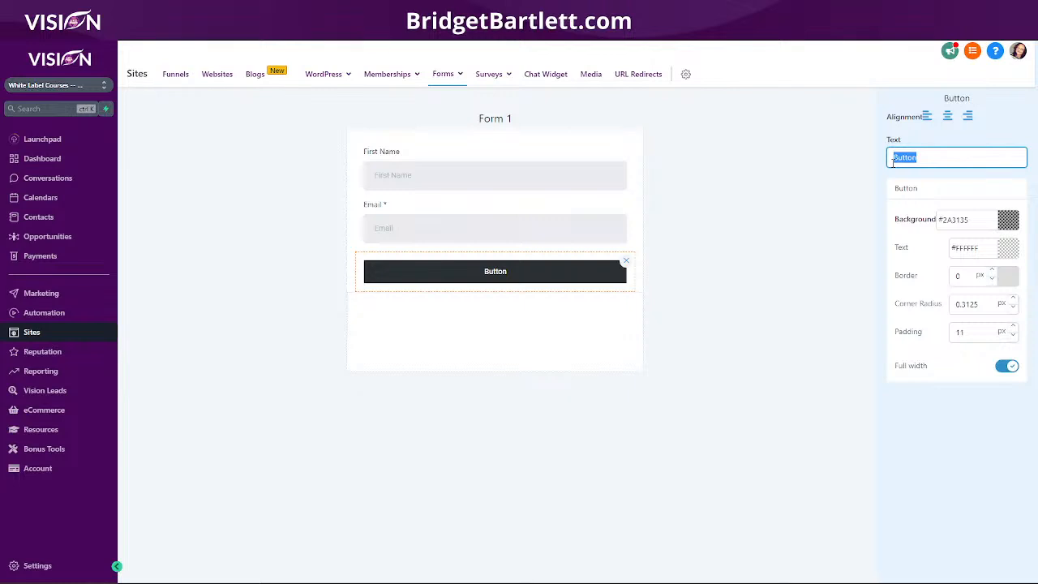
text(Regi)
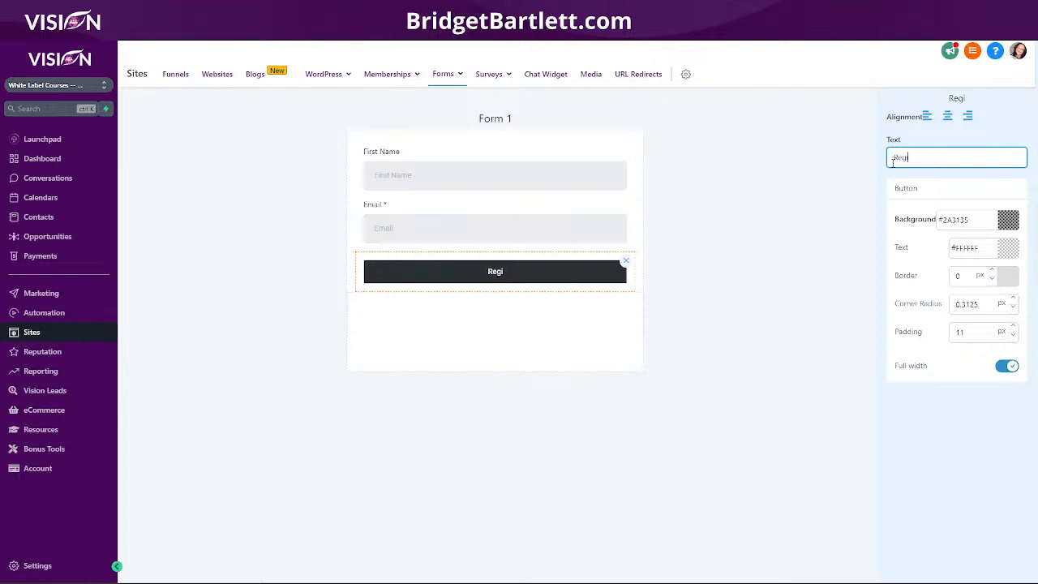
text(ster for you)
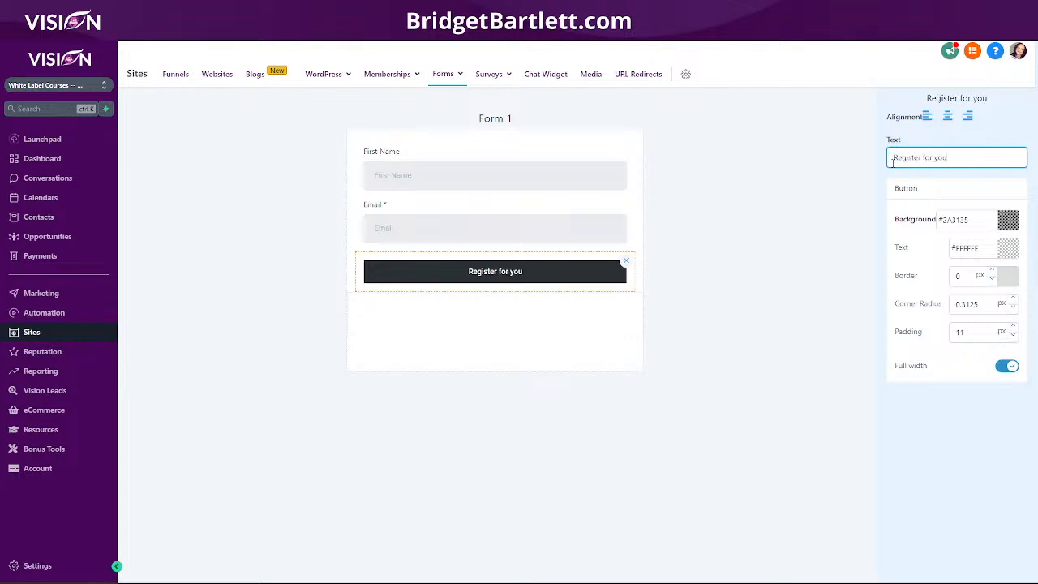
text(r free course)
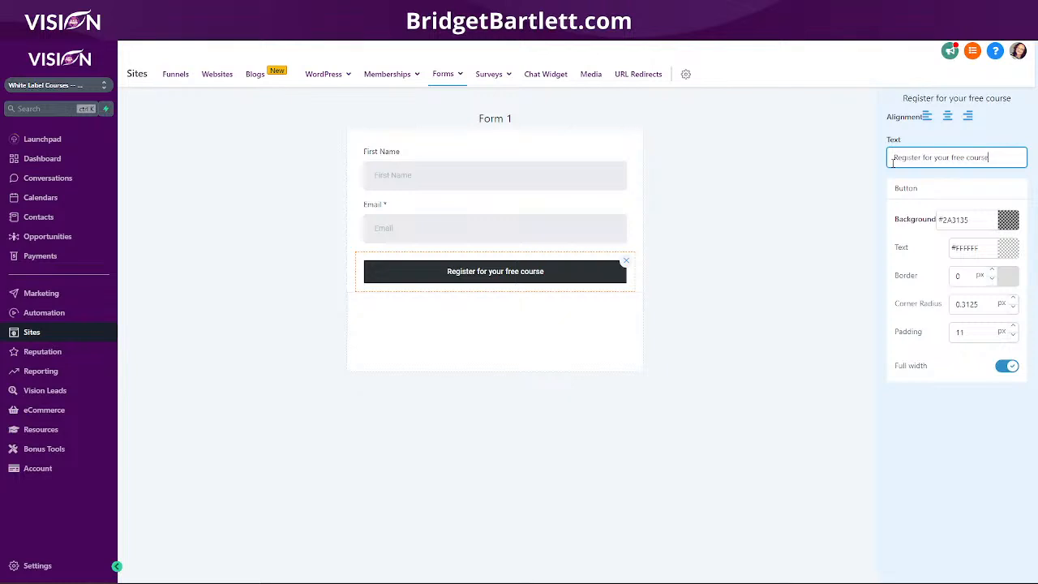
Rename the form as "Register for free course" in its options and save it.
click(495, 119)
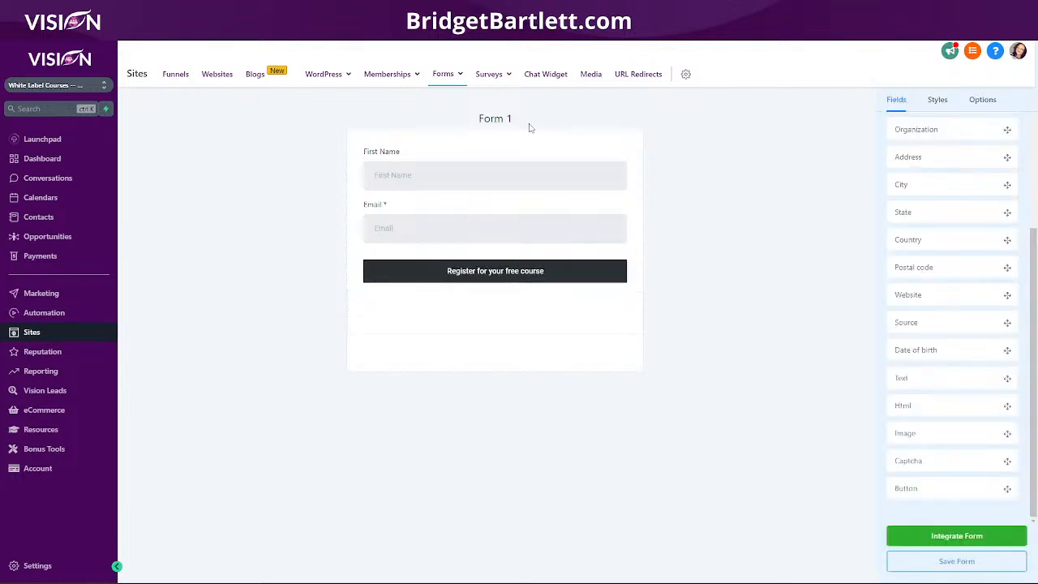
click(940, 100)
click(982, 100)
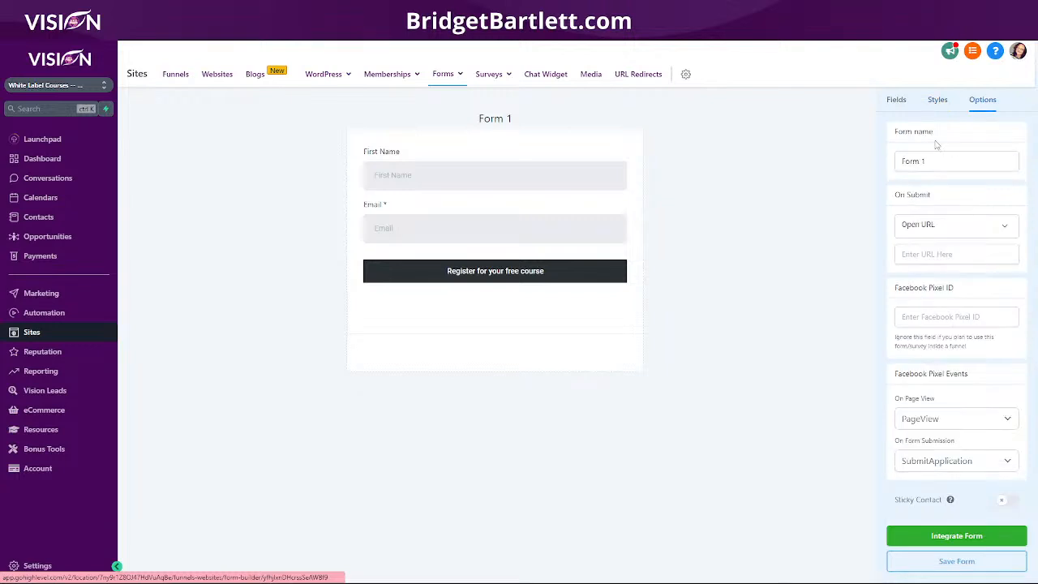
drag(938, 161, 900, 160)
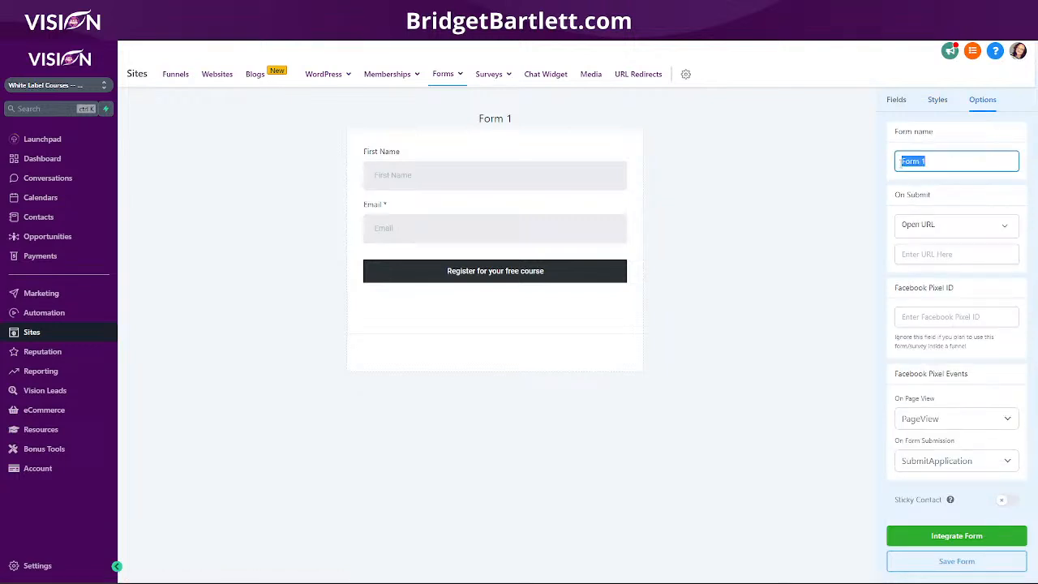
text(Register for free c)
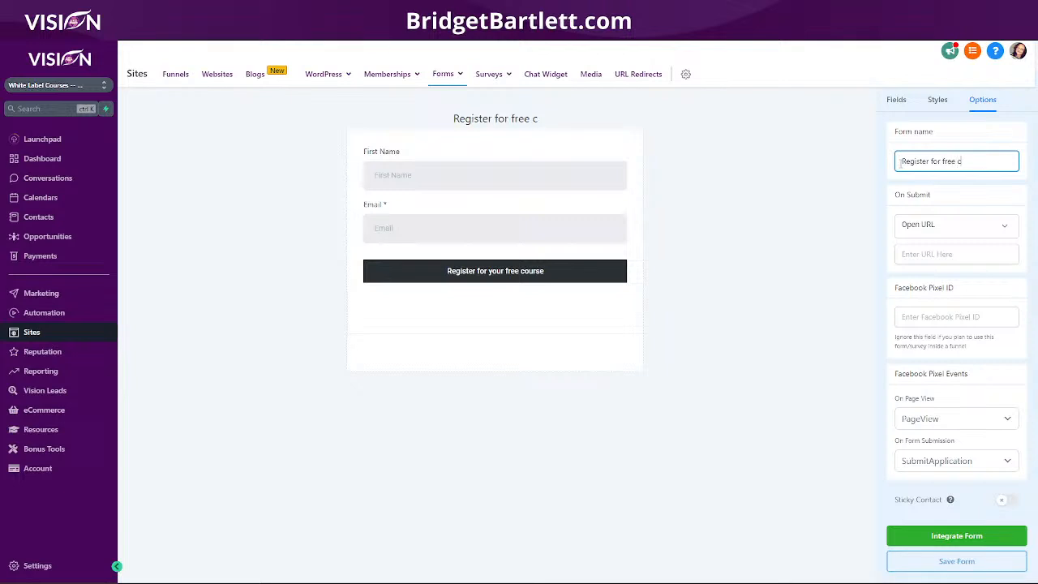
text(oursde)
key(BackSpace)
key(BackSpace)
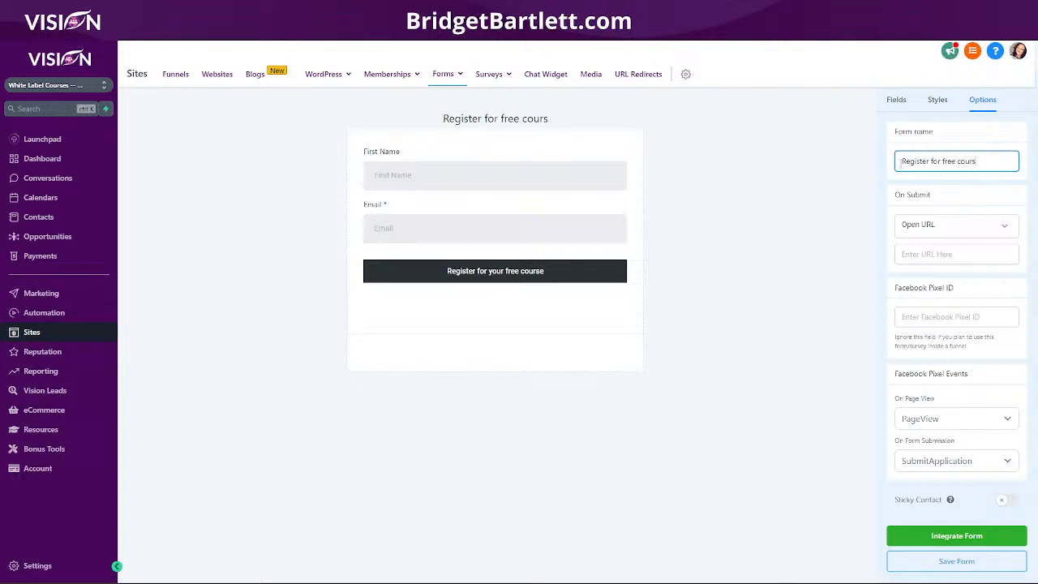
text(e)
click(930, 561)
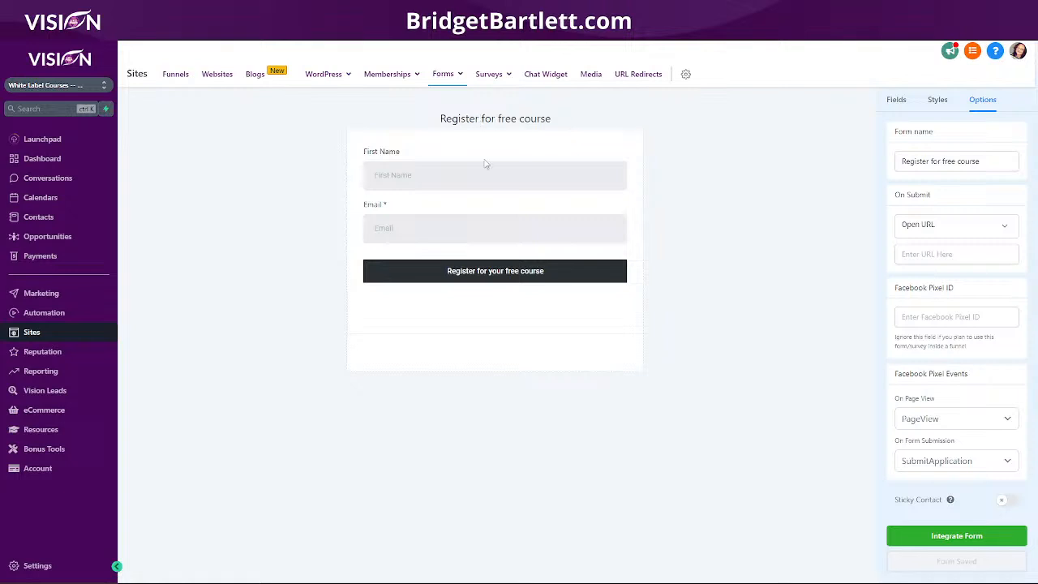
Create a new automation workflow from scratch and name it "Free Course".
click(46, 313)
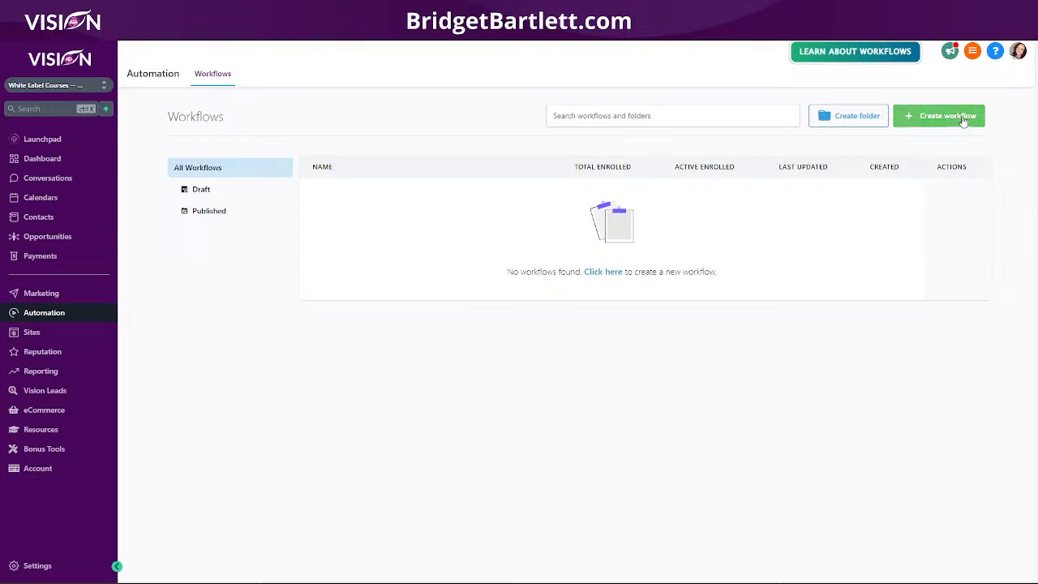
click(957, 116)
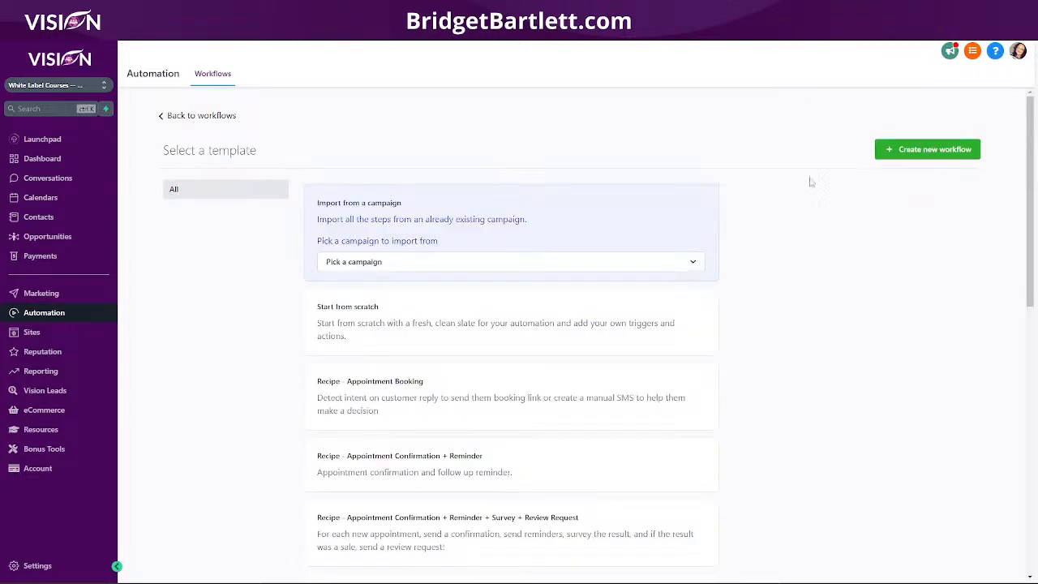
click(503, 327)
click(927, 150)
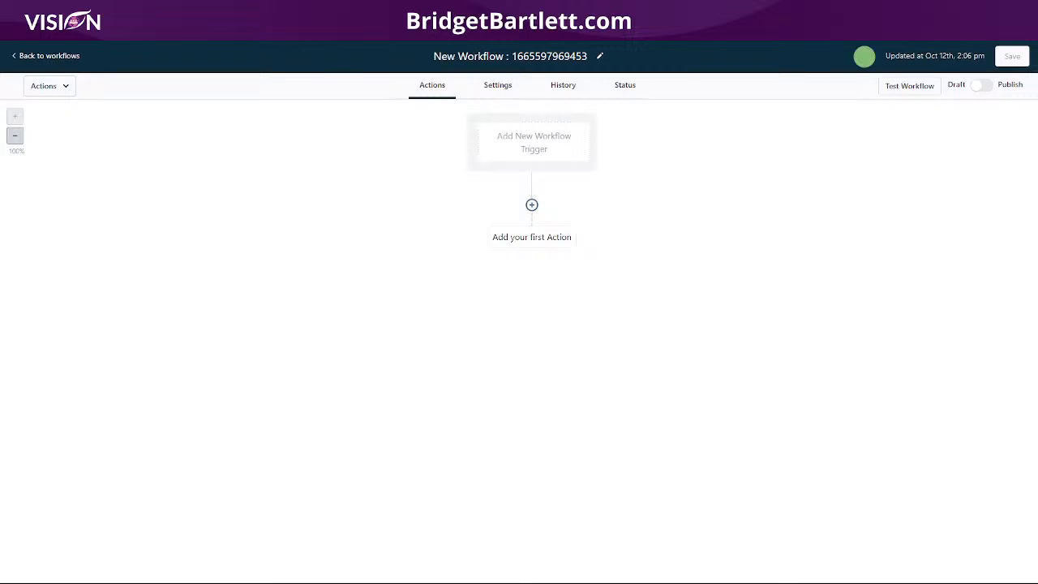
click(588, 56)
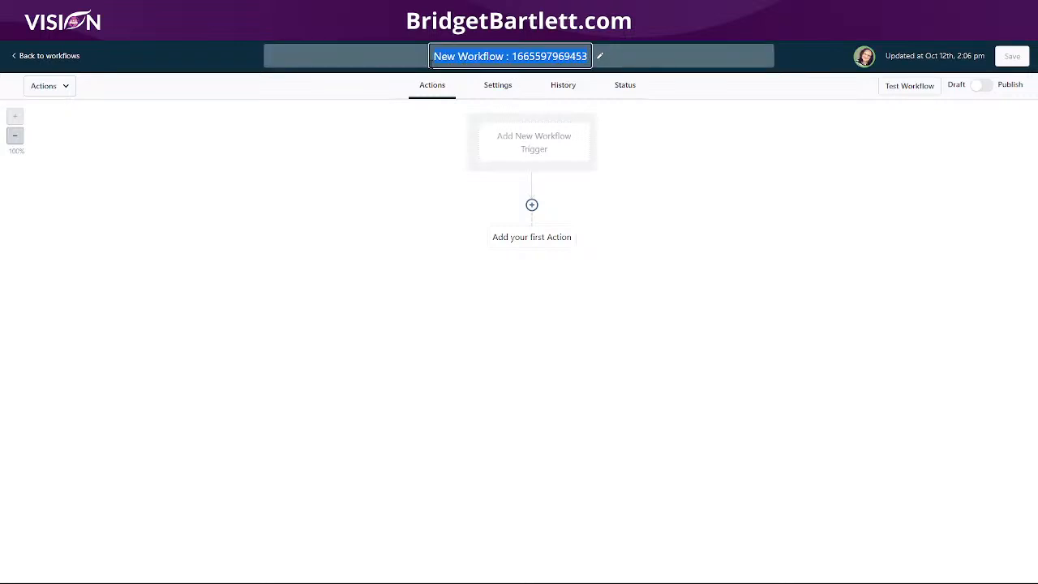
text(Free Course)
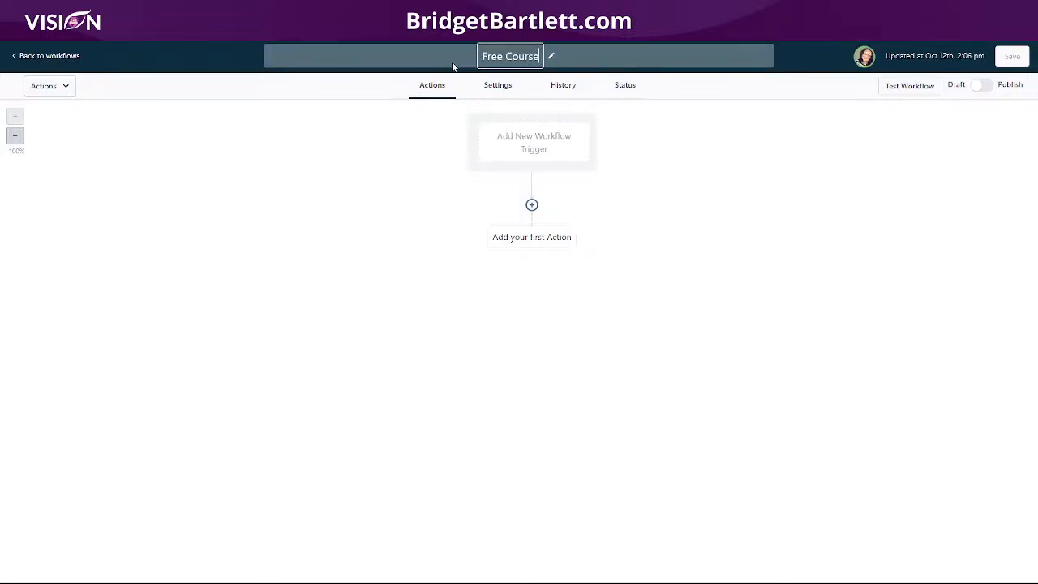
click(769, 94)
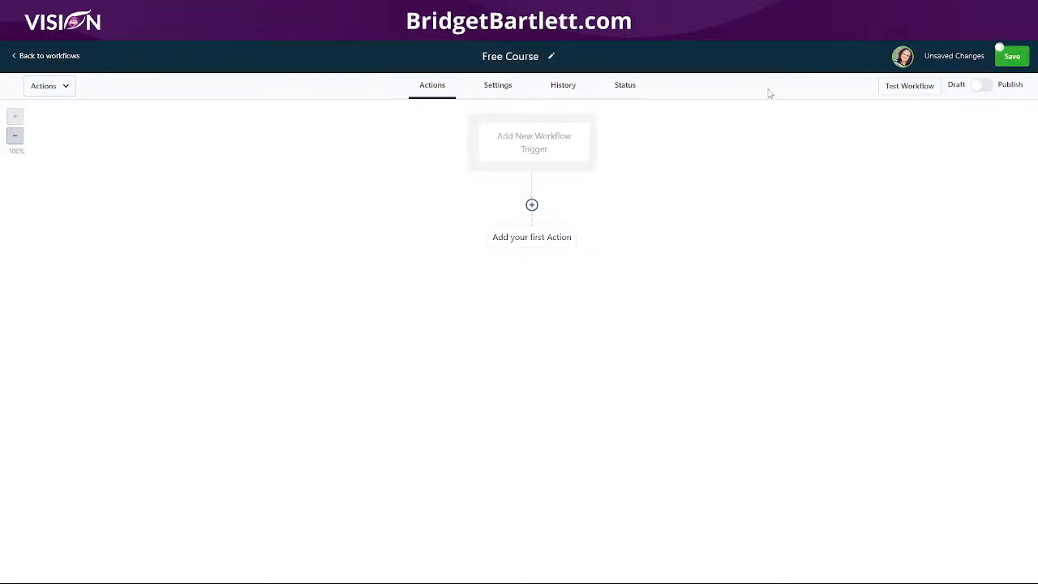
Add a workflow trigger of the type Form Submitted.
click(522, 147)
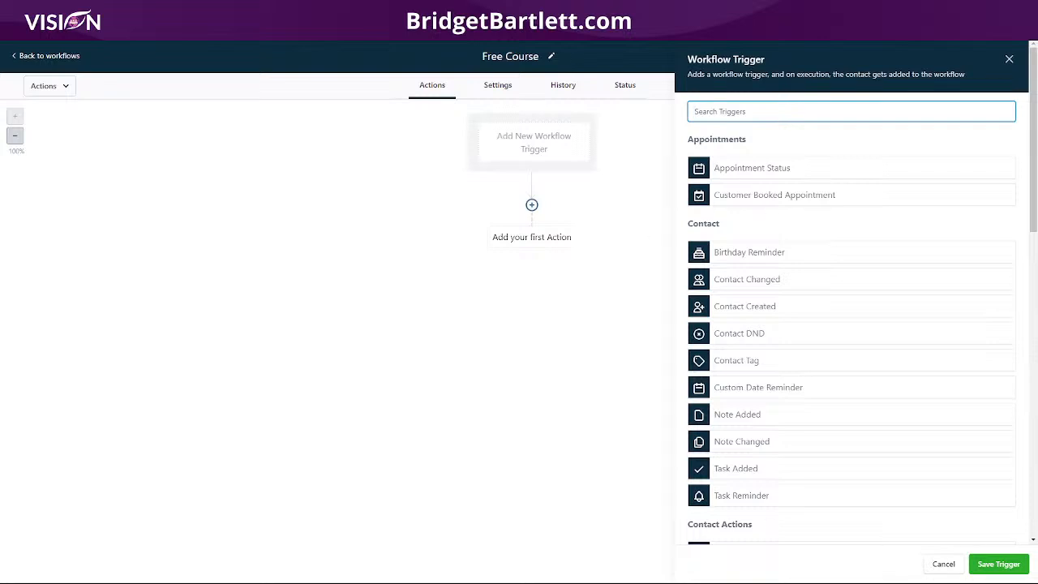
scroll(754, 296, down, 3)
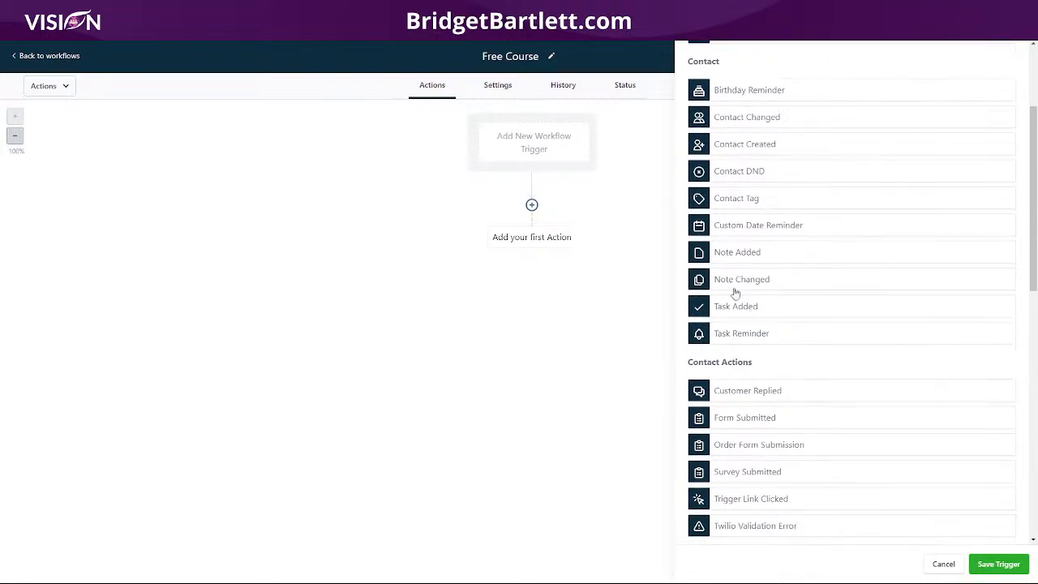
scroll(768, 254, down, 2)
click(729, 207)
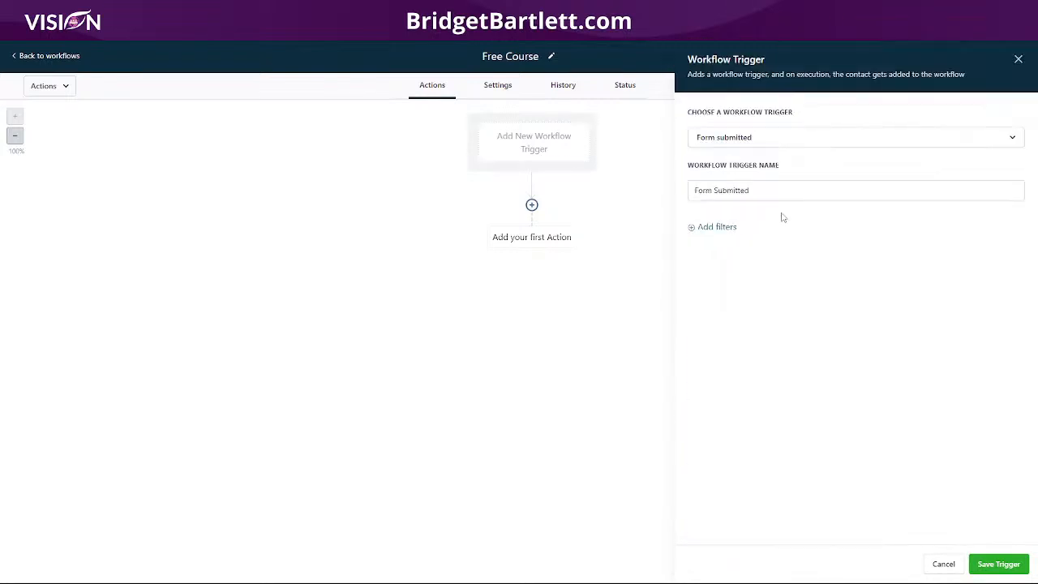
Filter the trigger with "Form is" set to "Register for free course", then save the trigger and the workflow.
click(725, 230)
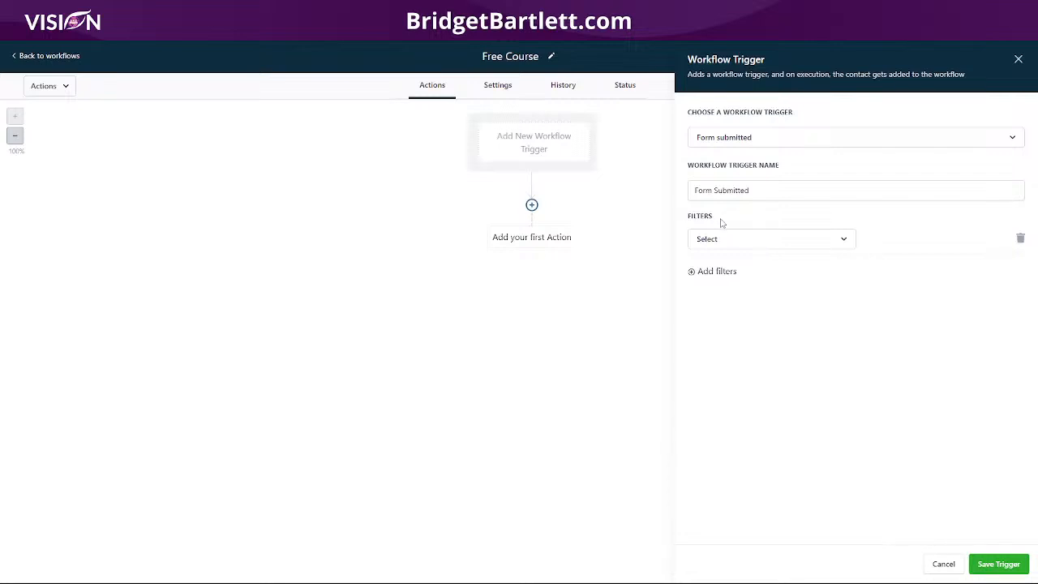
click(771, 241)
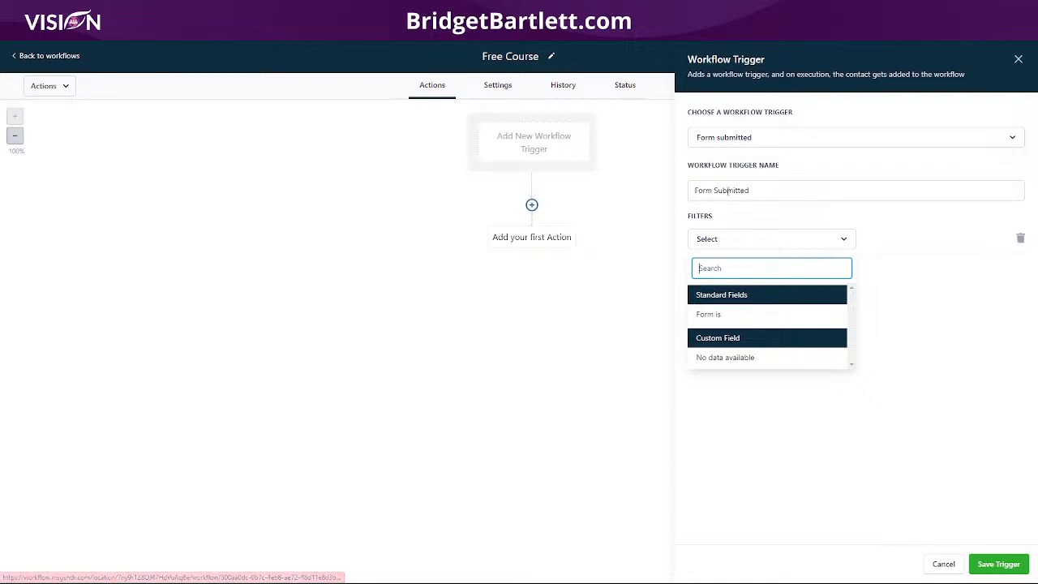
click(720, 314)
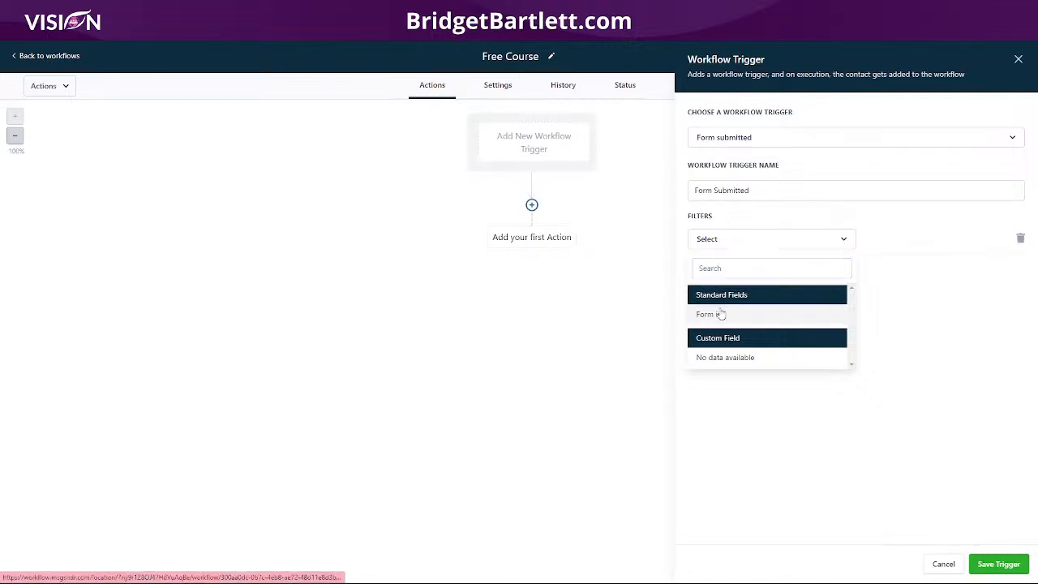
click(732, 316)
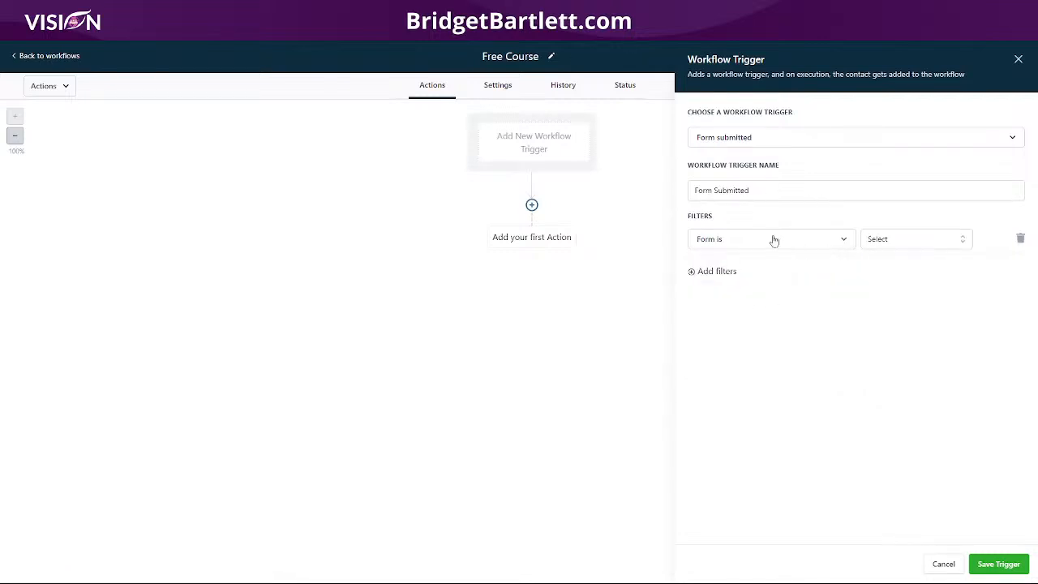
click(893, 239)
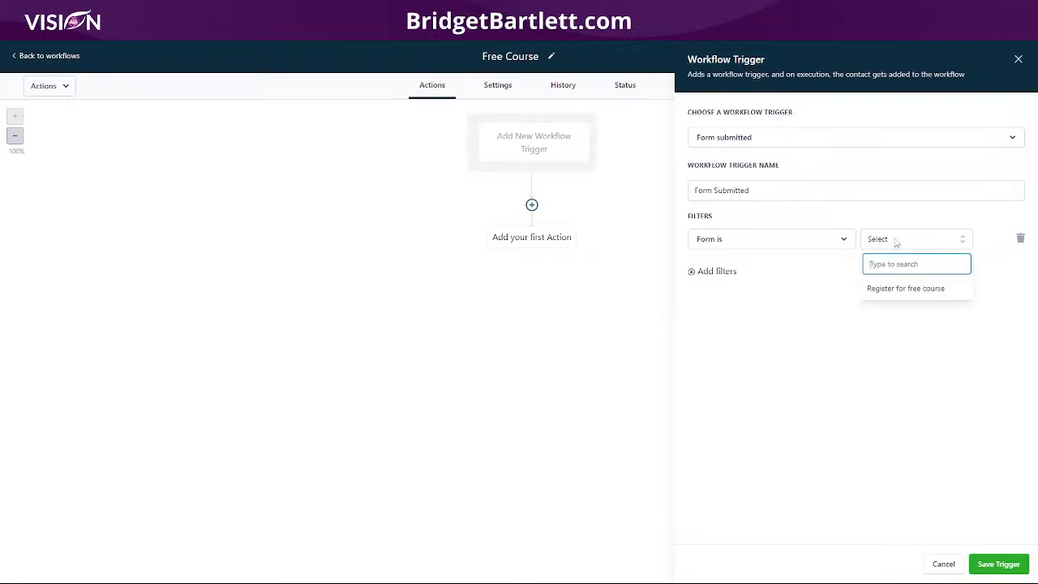
click(900, 291)
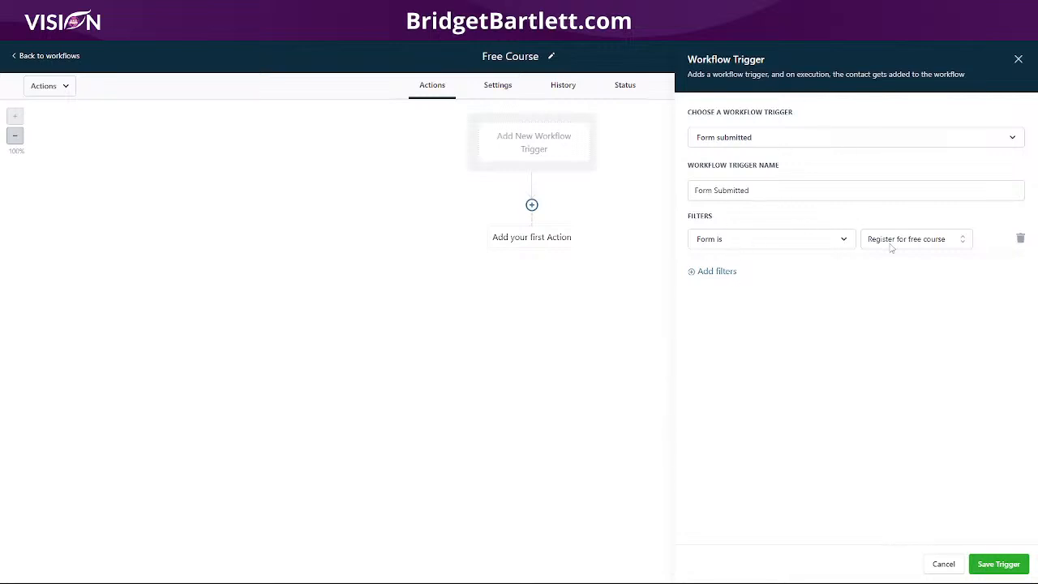
click(1000, 563)
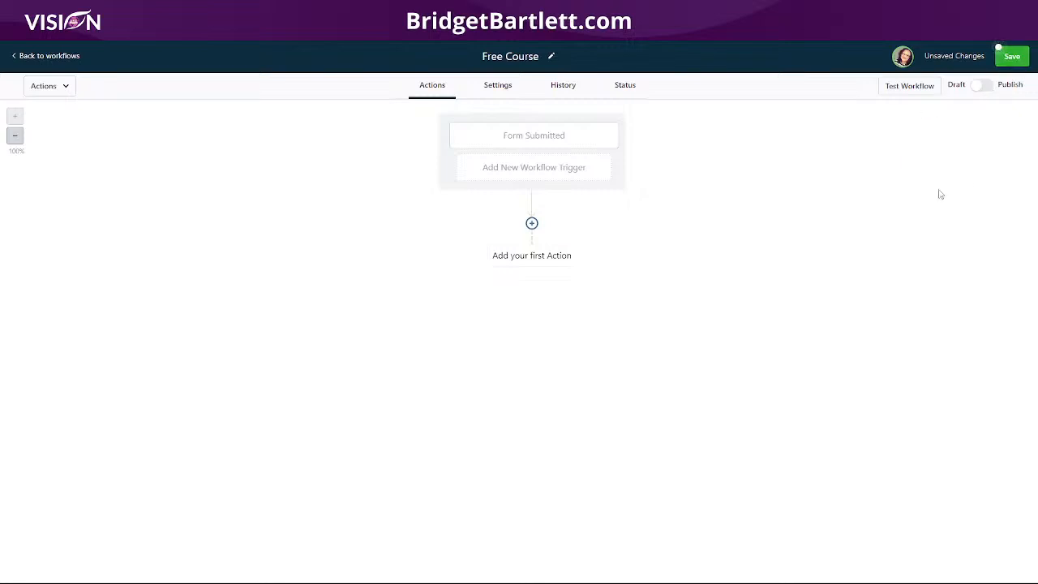
click(1010, 58)
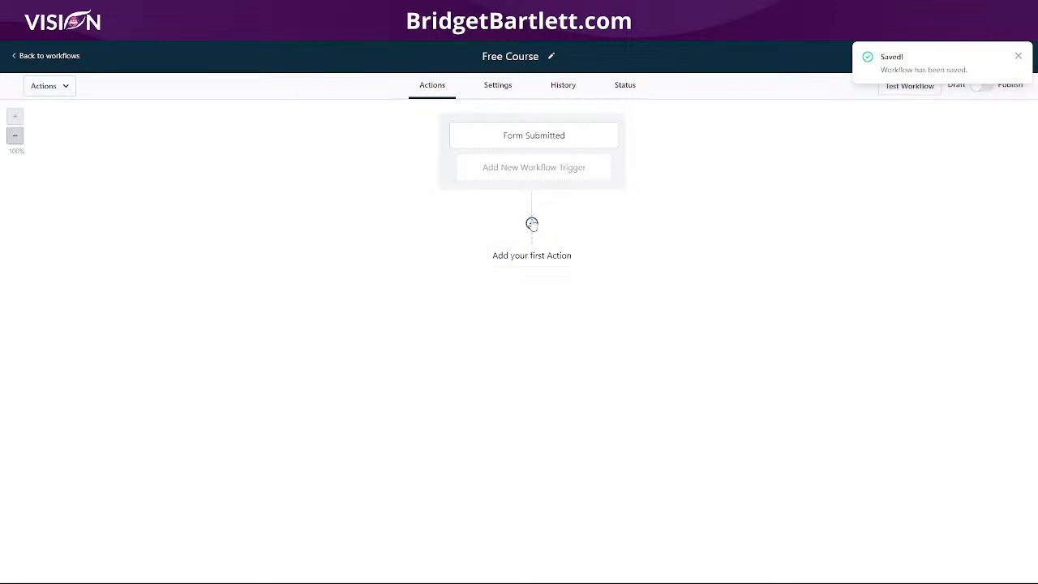
Add a Send Email action as the first action below the Form Submitted trigger.
click(531, 223)
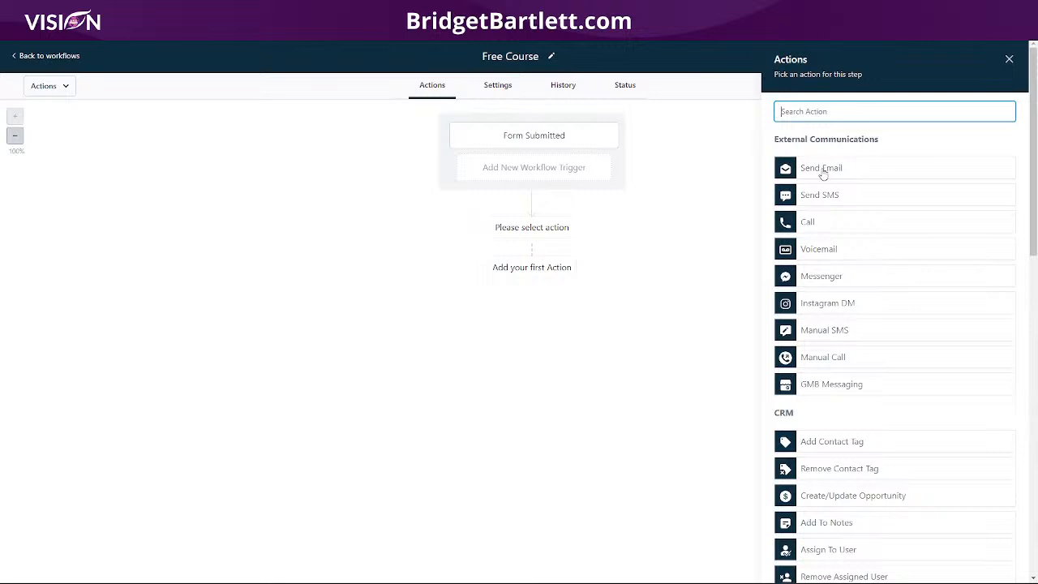
drag(823, 172, 527, 233)
click(827, 168)
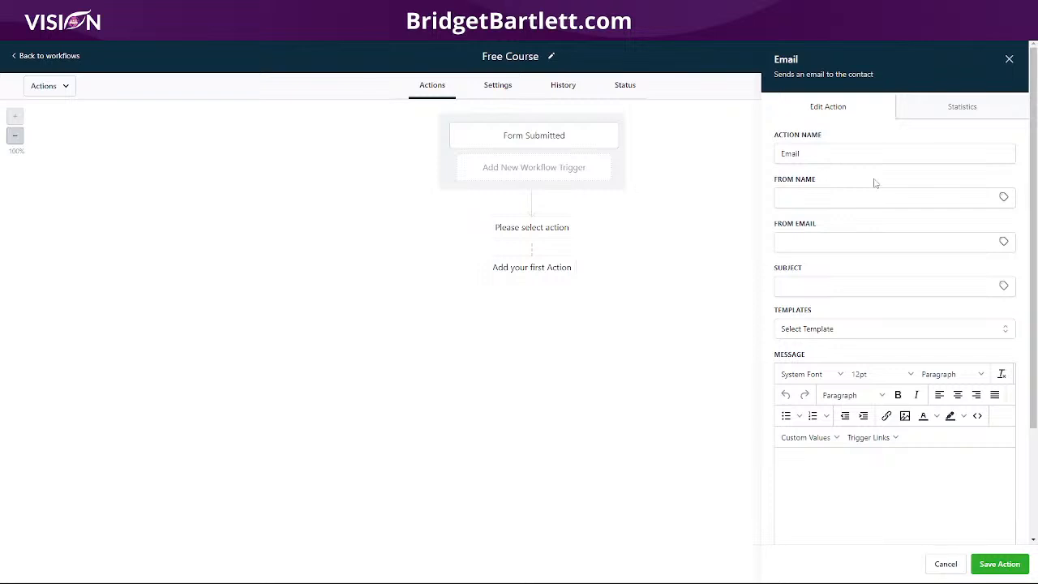
Set the email's From Name to the account name custom value and its From Email to the account email custom value.
click(832, 201)
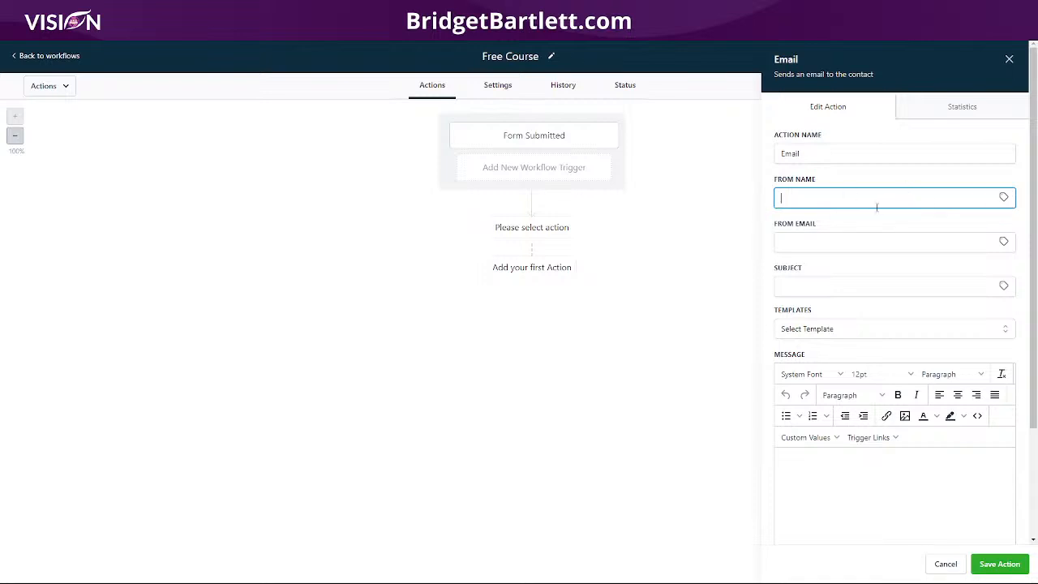
click(1003, 197)
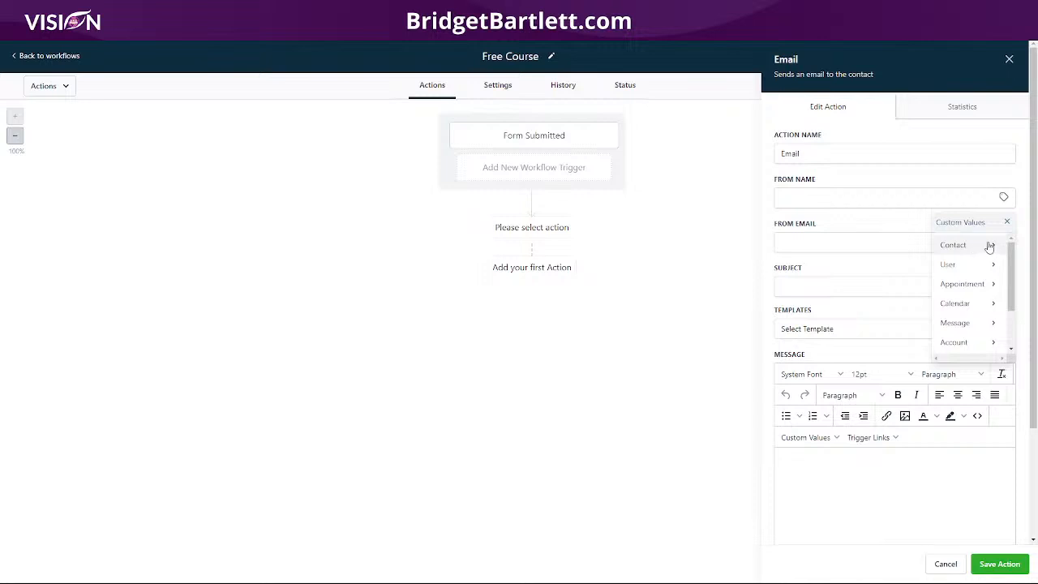
click(970, 345)
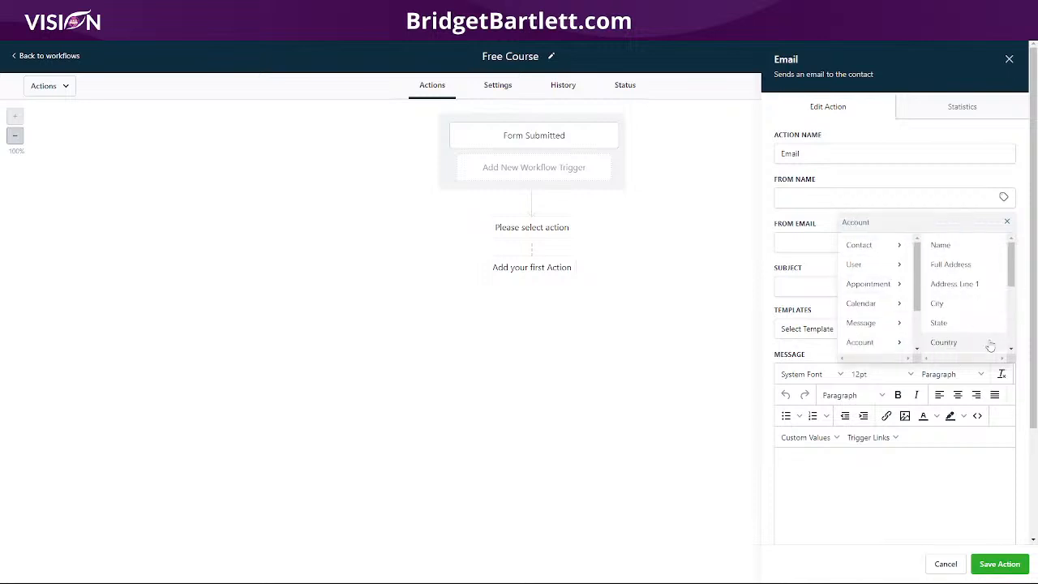
click(939, 246)
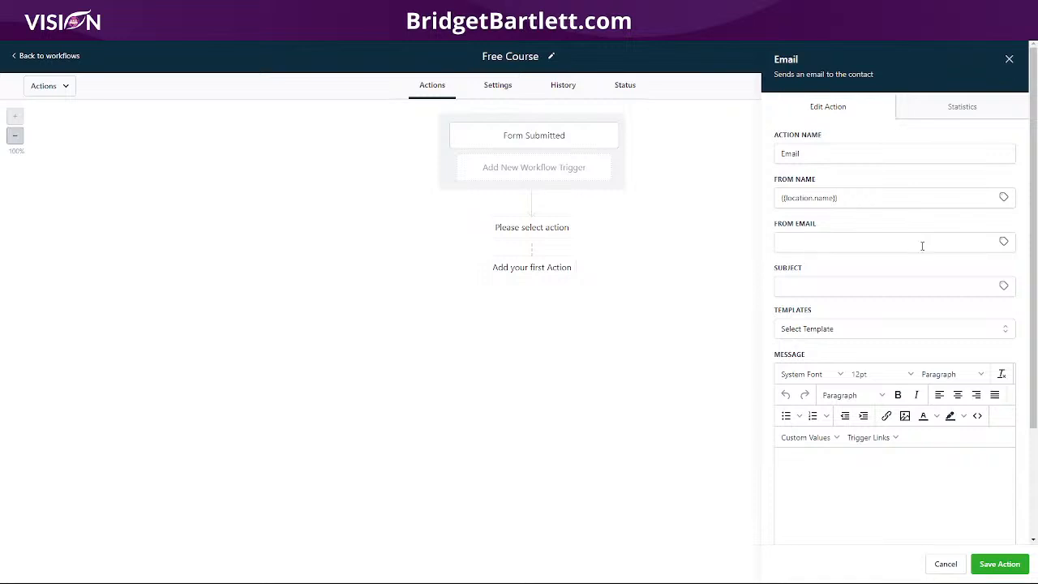
click(1003, 241)
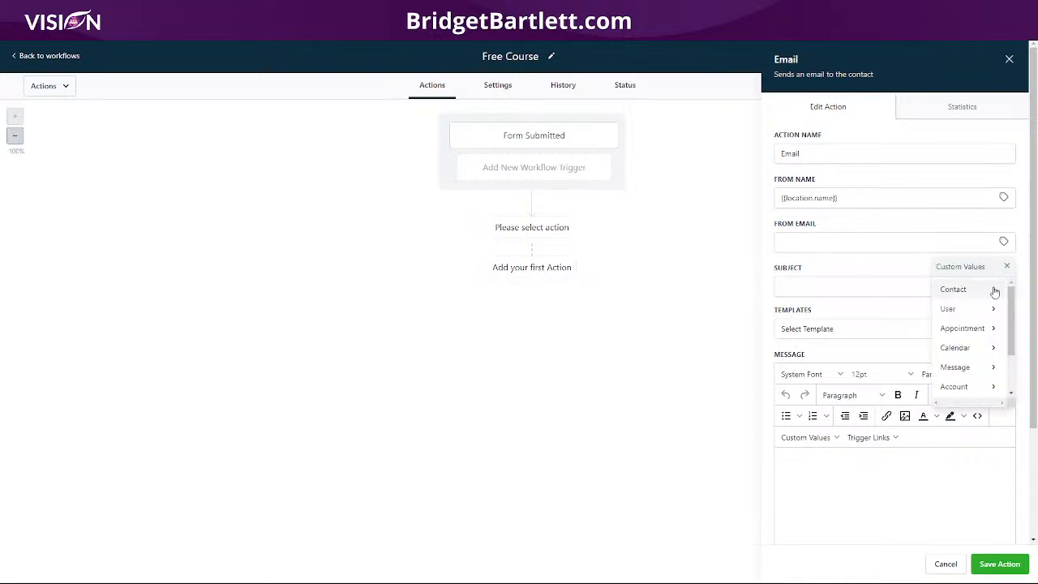
click(989, 386)
scroll(957, 370, down, 1)
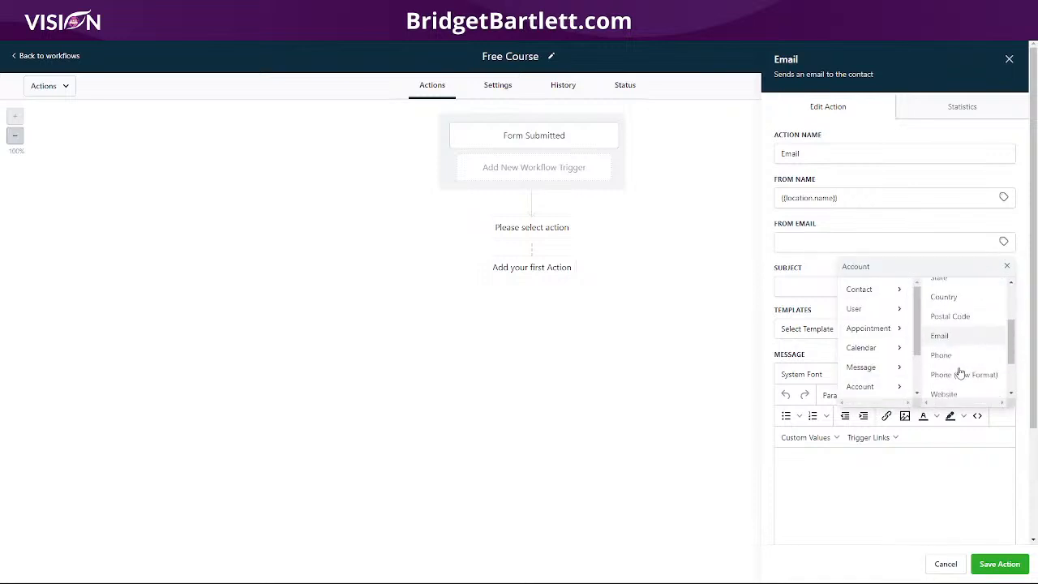
click(958, 321)
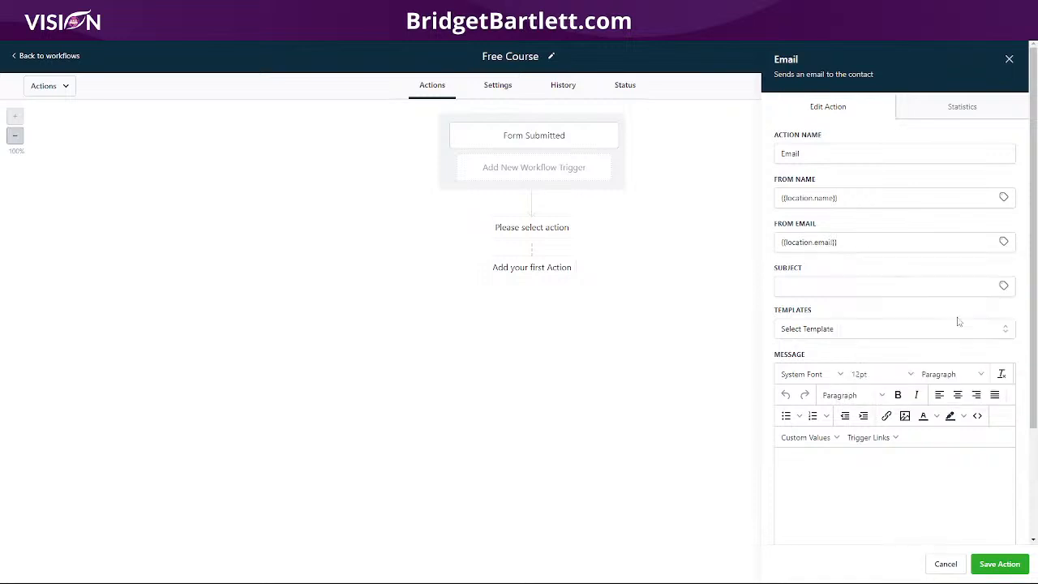
Set the email subject to "Welcome, {{contact.first_name}}!" using the contact's First Name custom value.
click(813, 286)
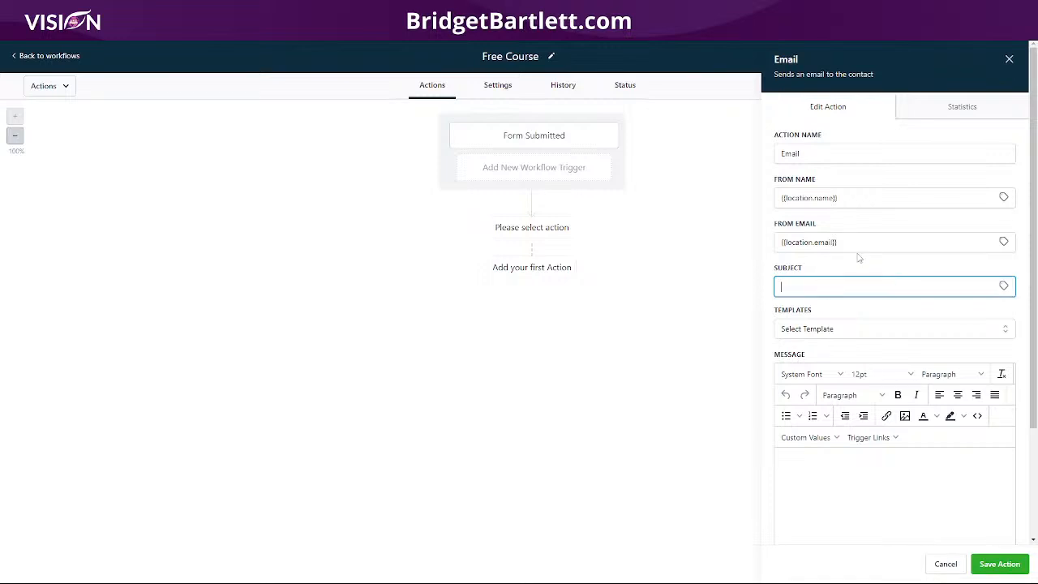
text(COngra)
key(BackSpace)
key(BackSpace)
key(BackSpace)
key(BackSpace)
text(Welcome)
text(,)
click(1003, 286)
click(987, 336)
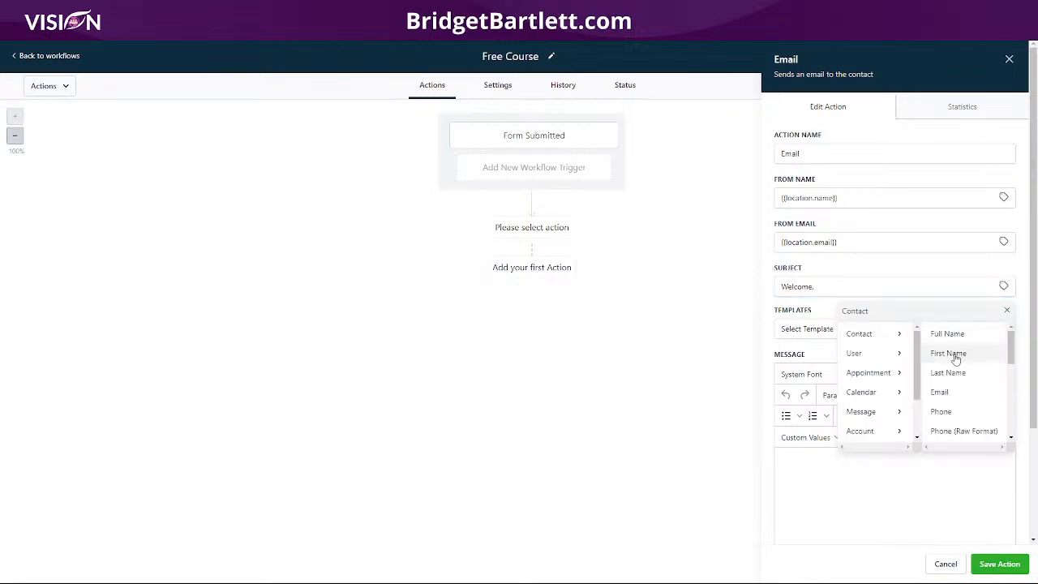
click(949, 353)
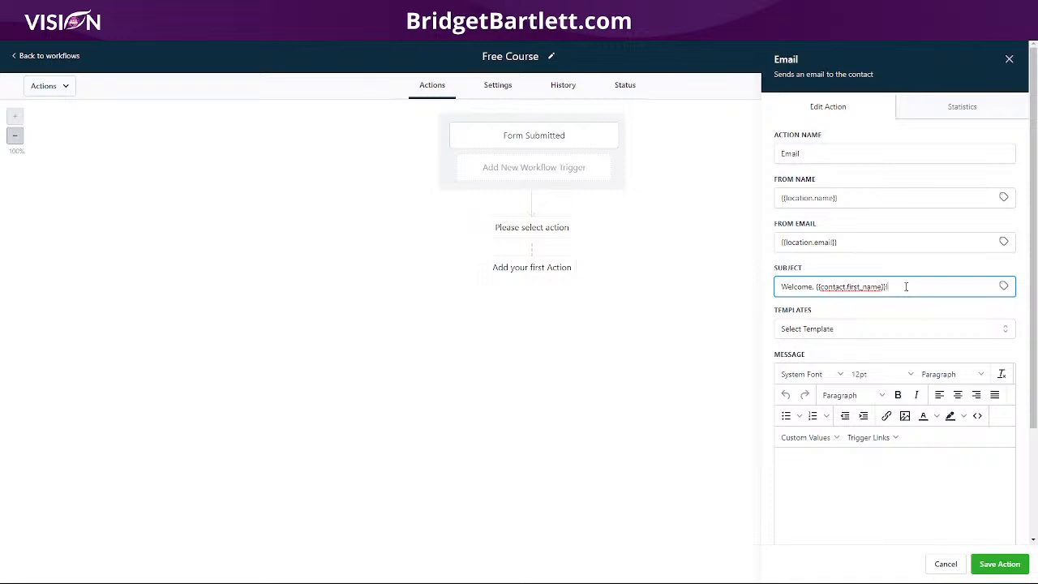
Begin the email message with the greeting "Hey {{contact.first_name}}," using the contact's First Name custom value, followed by a new line.
scroll(867, 438, down, 3)
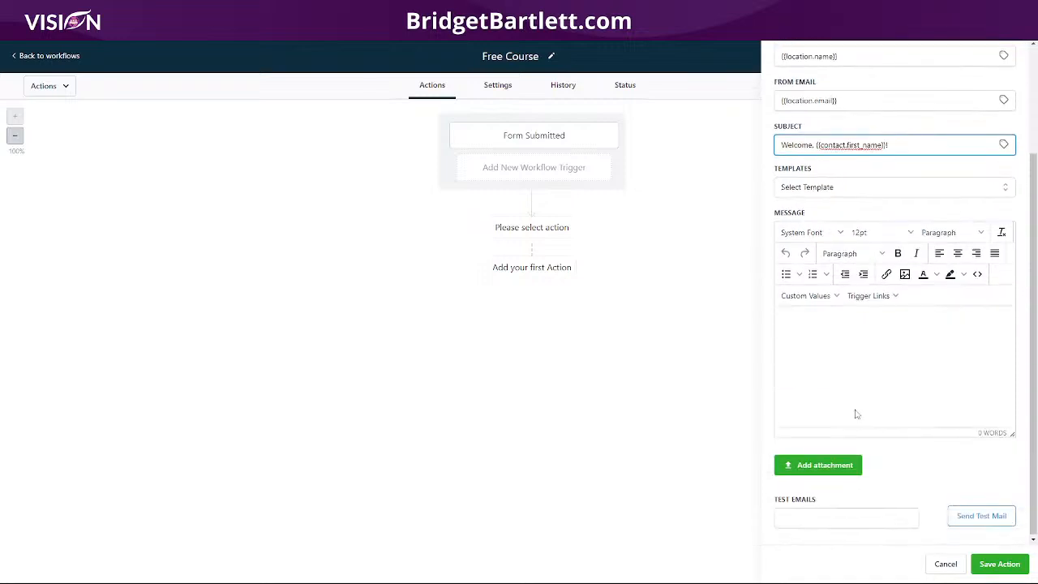
click(882, 322)
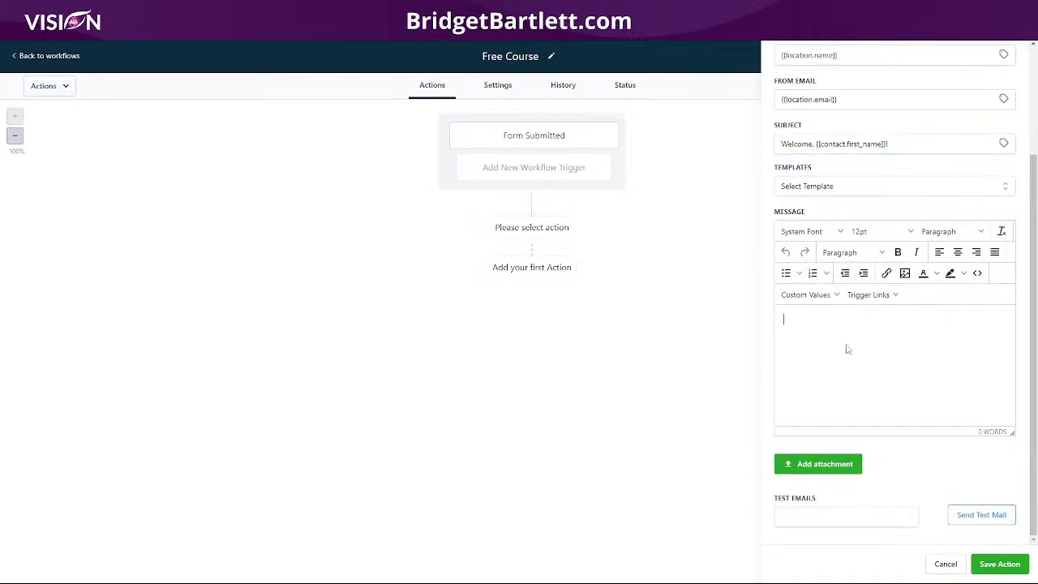
text(Hey)
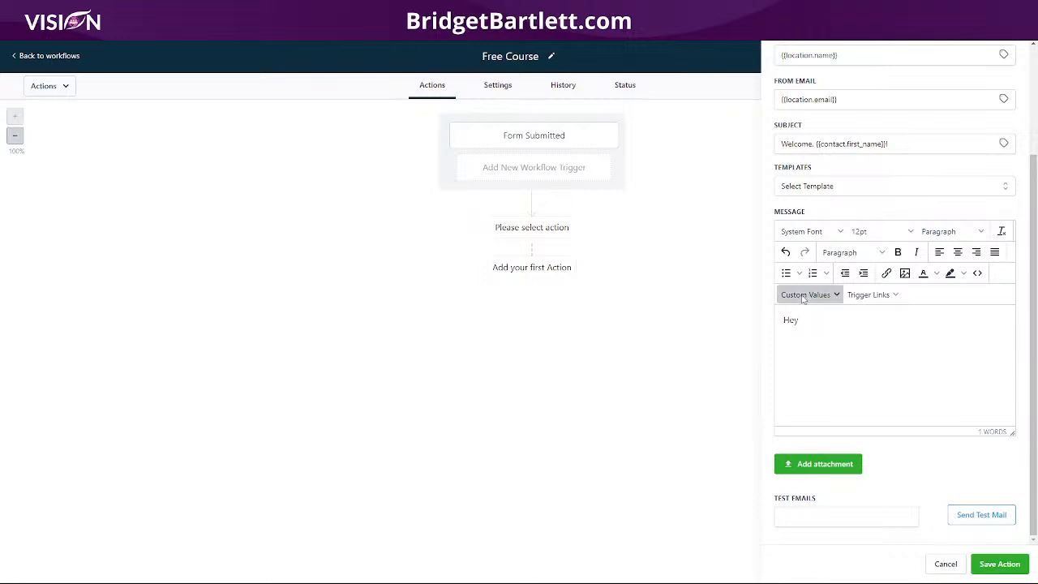
click(805, 295)
mouse_move(823, 317)
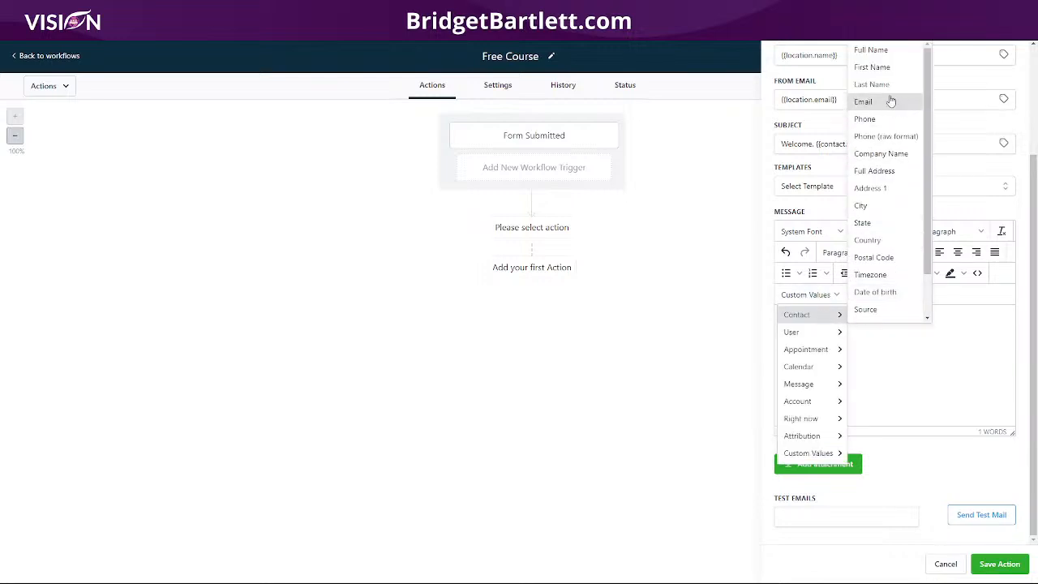
click(881, 67)
text(,)
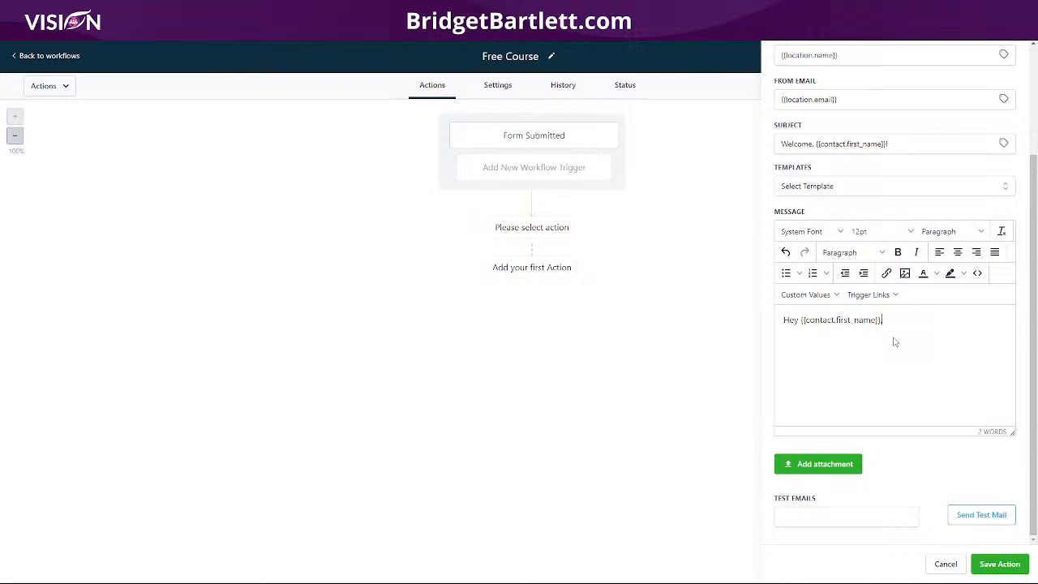
key(Return)
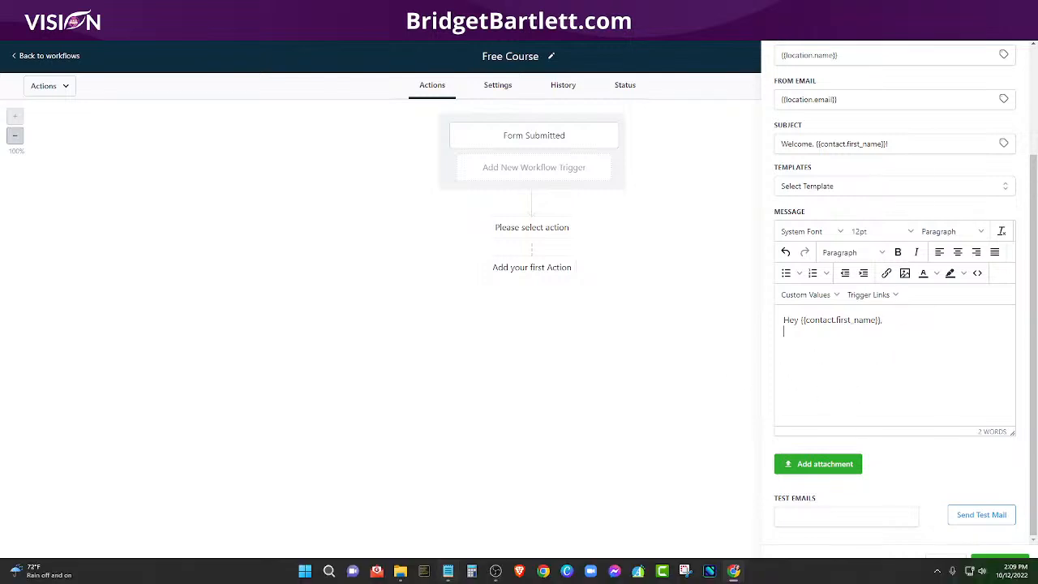
Switch to File Explorer, open the Sales Page text file from the "8 - Email Swipes" folder, and move and enlarge its Notepad window.
click(402, 574)
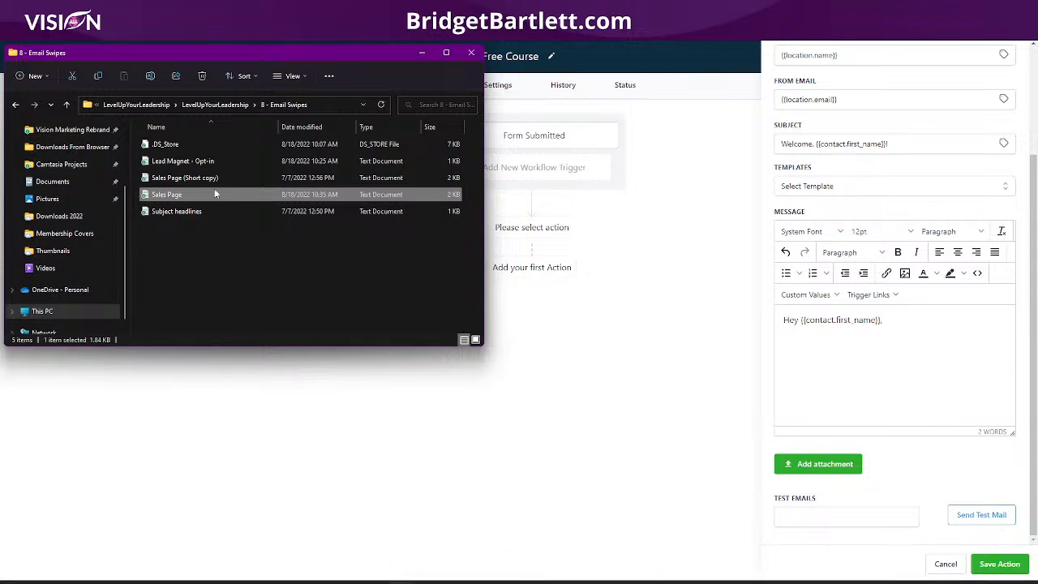
double_click(171, 196)
scroll(811, 308, down, 15)
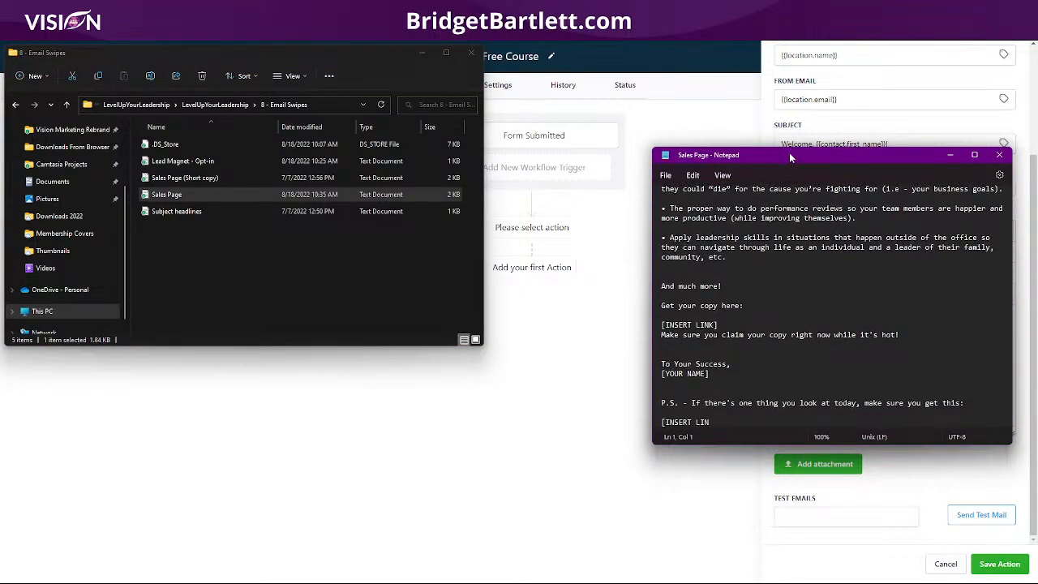
drag(788, 152, 306, 79)
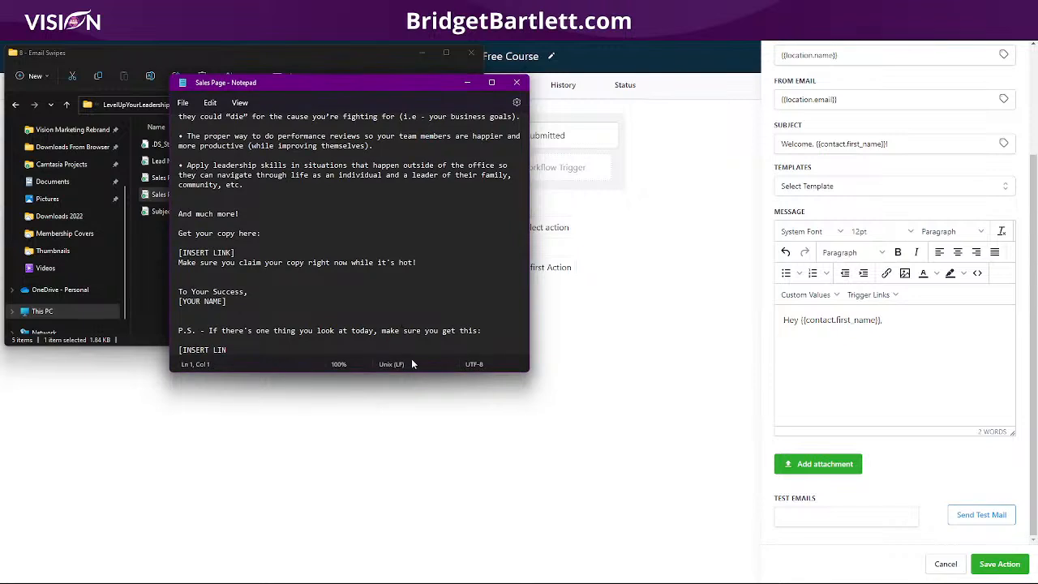
drag(419, 371, 419, 506)
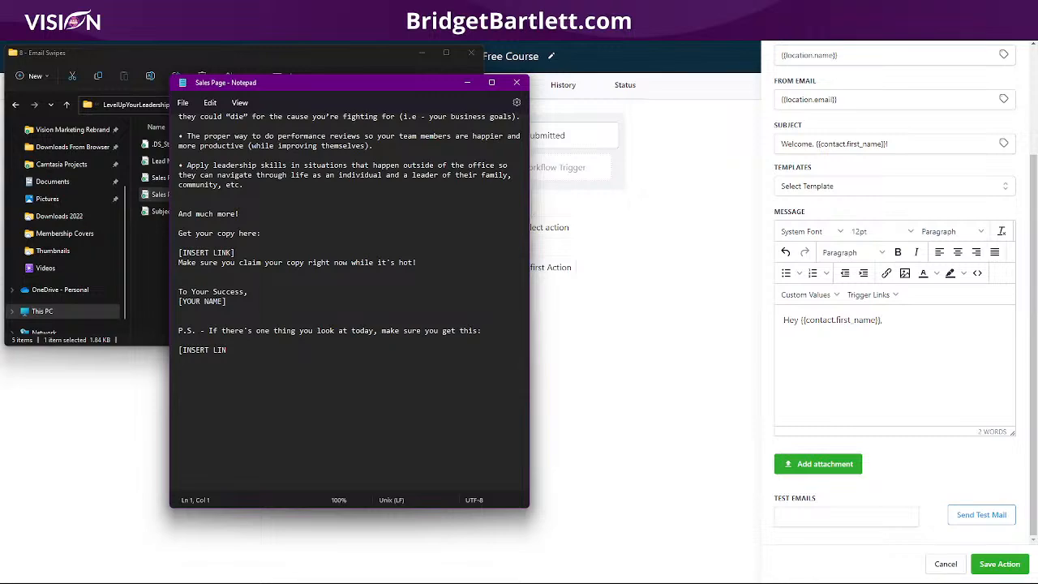
scroll(348, 300, up, 15)
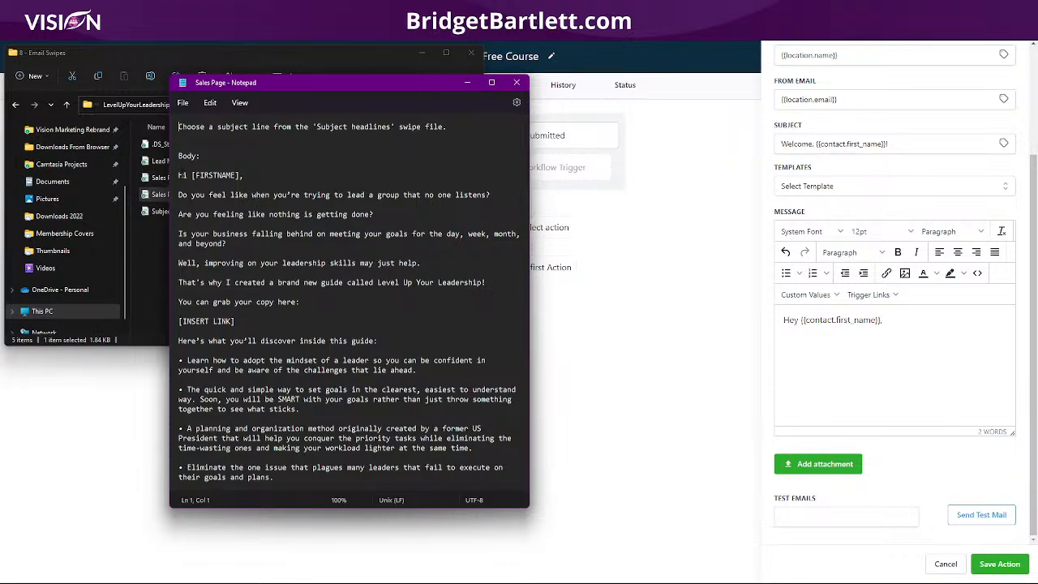
Copy the Sales Page text from "Do you feel like" to its end and paste it below the greeting in the email message.
drag(178, 195, 228, 480)
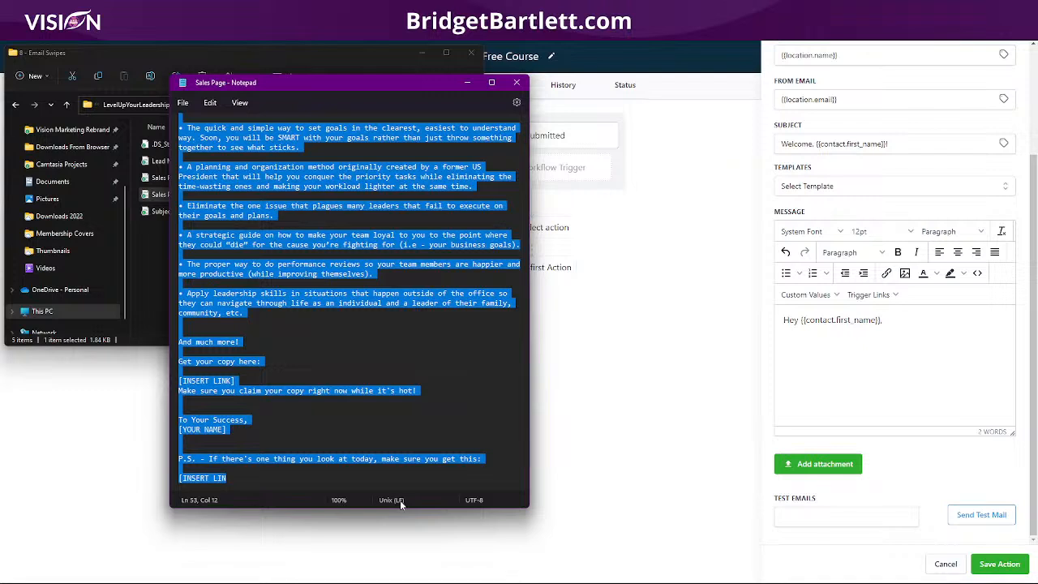
click(805, 355)
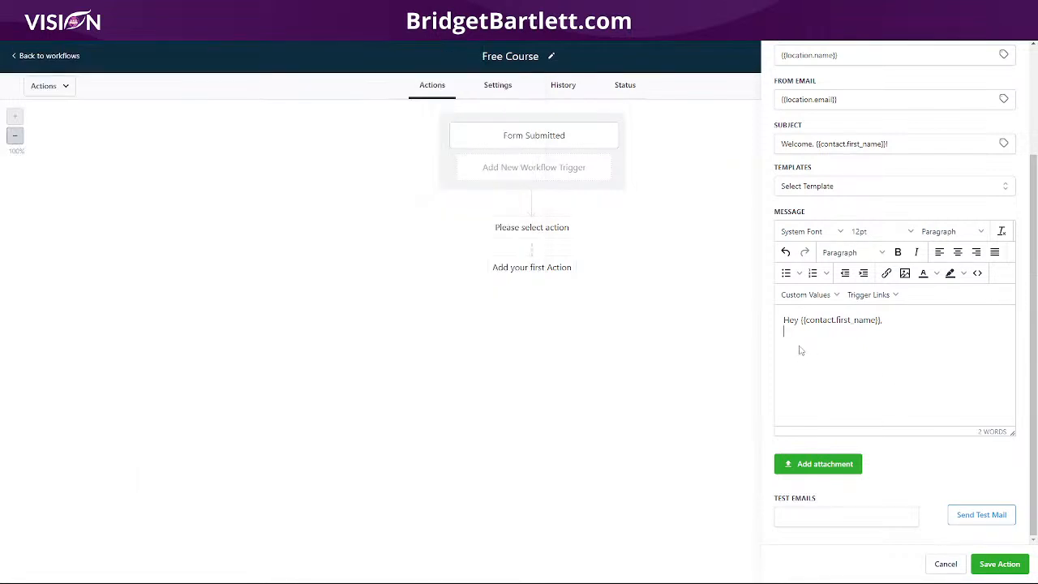
key(ctrl+v)
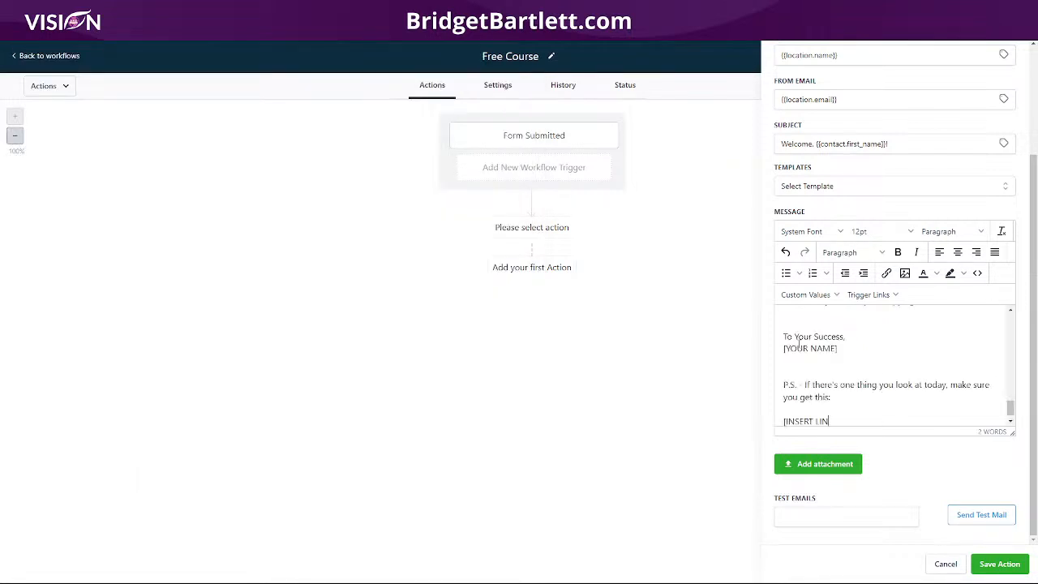
Replace the [INSERT LINK] placeholder below "You can grab your copy here:" with the Membership Area URL custom value.
scroll(879, 398, up, 10)
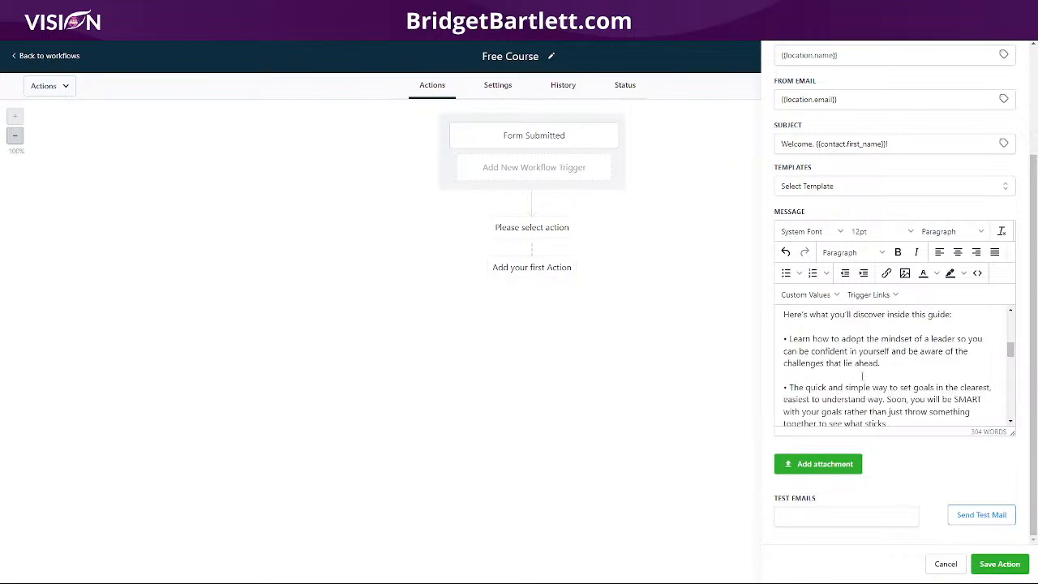
scroll(860, 400, down, 8)
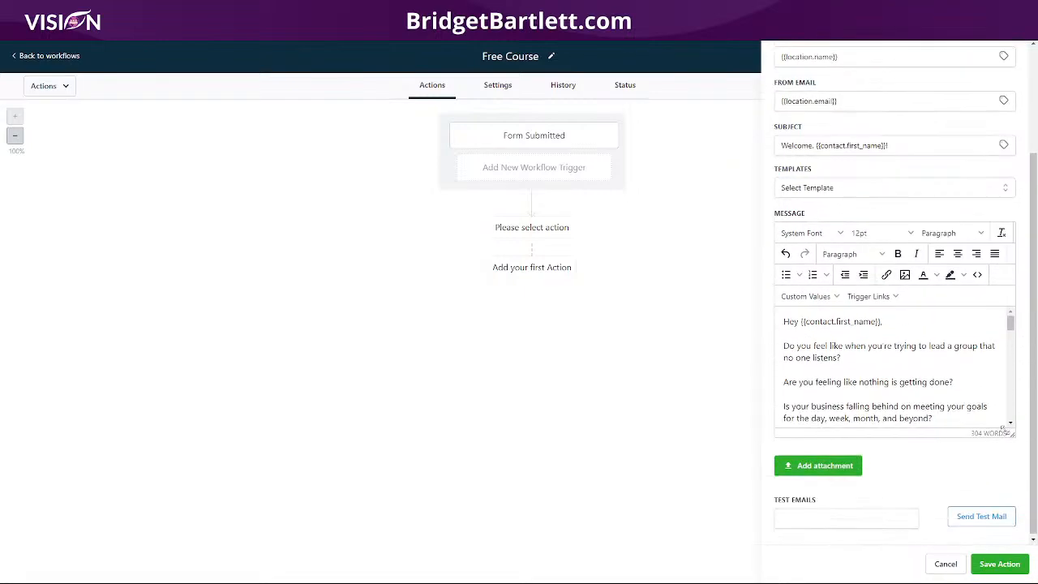
scroll(846, 325, down, 2)
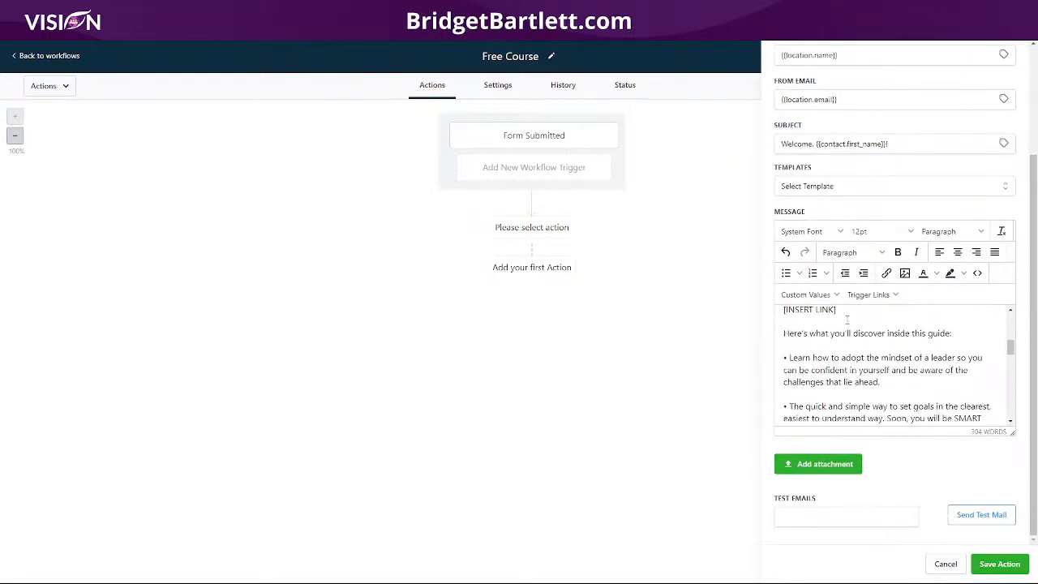
scroll(847, 324, up, 2)
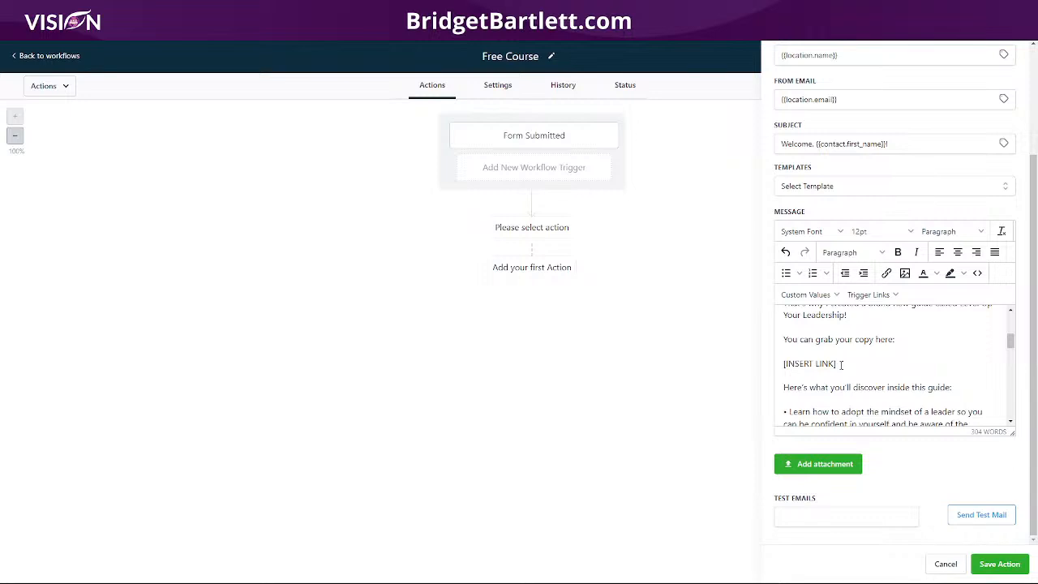
key(BackSpace)
key(BackSpace)
key(BackSpace)
key(BackSpace)
key(BackSpace)
key(BackSpace)
key(BackSpace)
key(BackSpace)
key(BackSpace)
key(BackSpace)
click(806, 295)
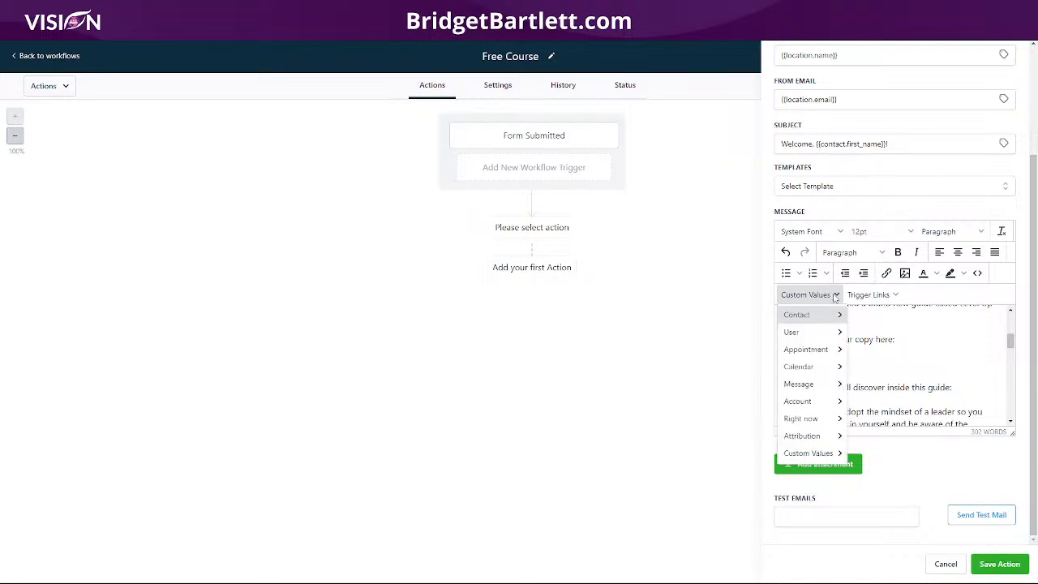
mouse_move(813, 462)
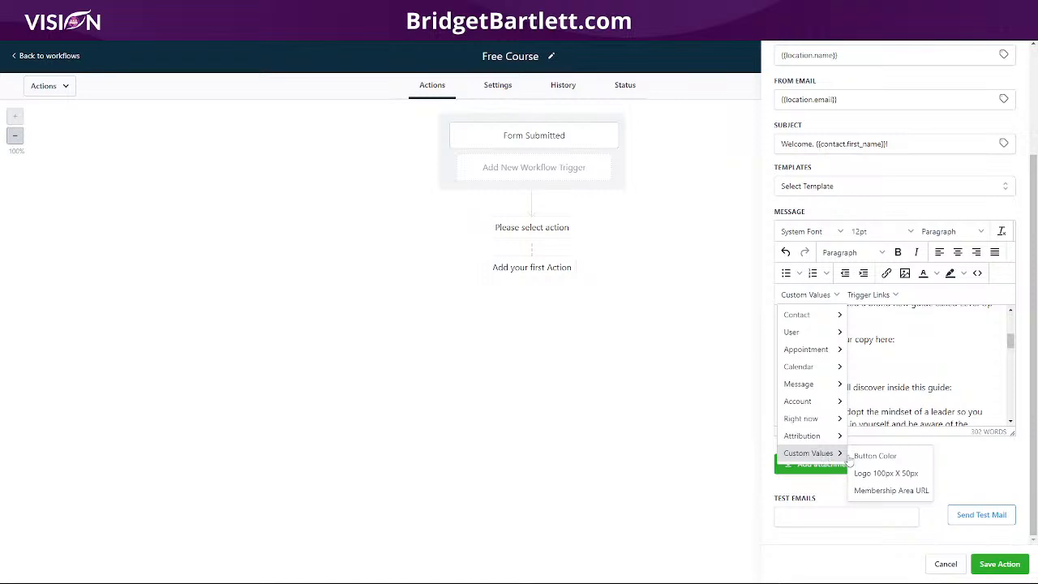
click(886, 491)
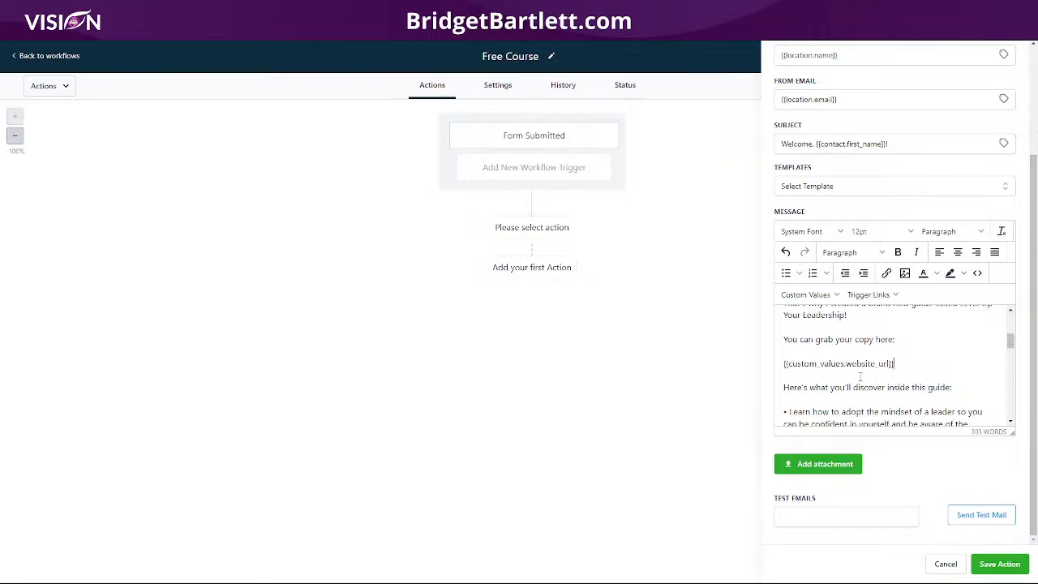
scroll(858, 372, up, 5)
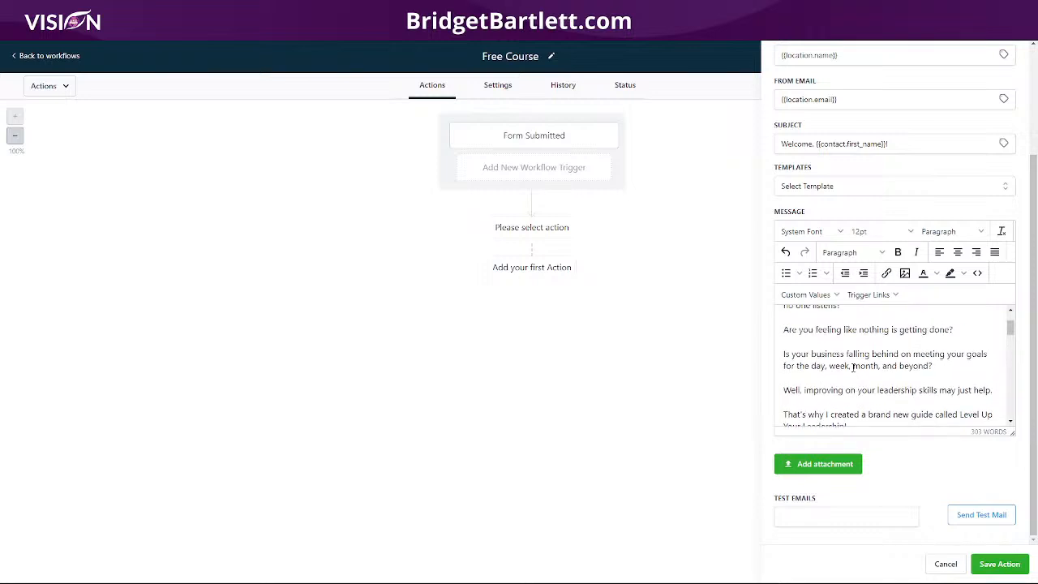
scroll(820, 344, down, 10)
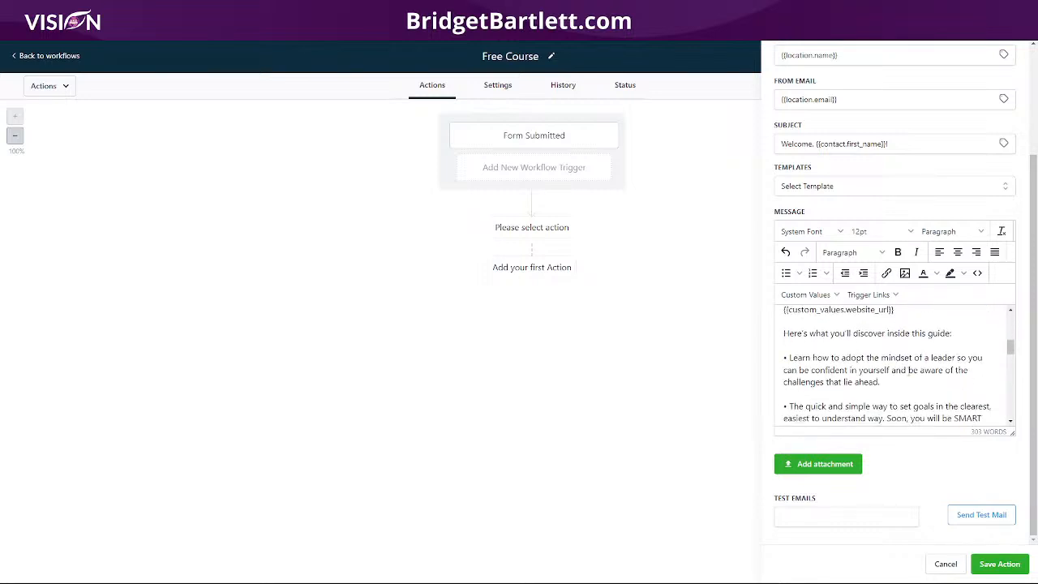
Replace the [INSERT LINK] placeholder below "Get your copy here:" with the Membership Area URL custom value.
scroll(886, 372, down, 8)
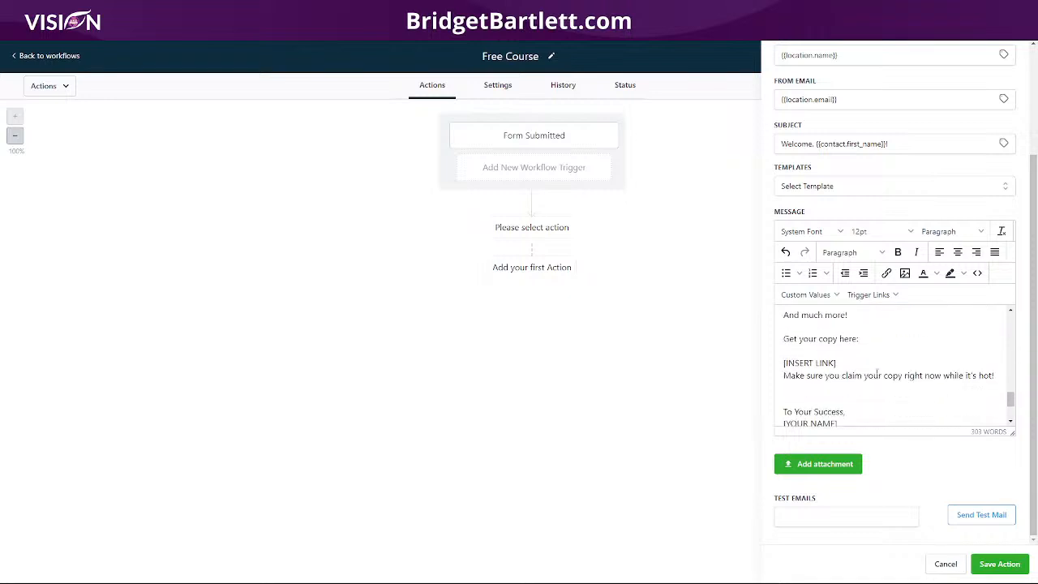
drag(850, 360, 778, 365)
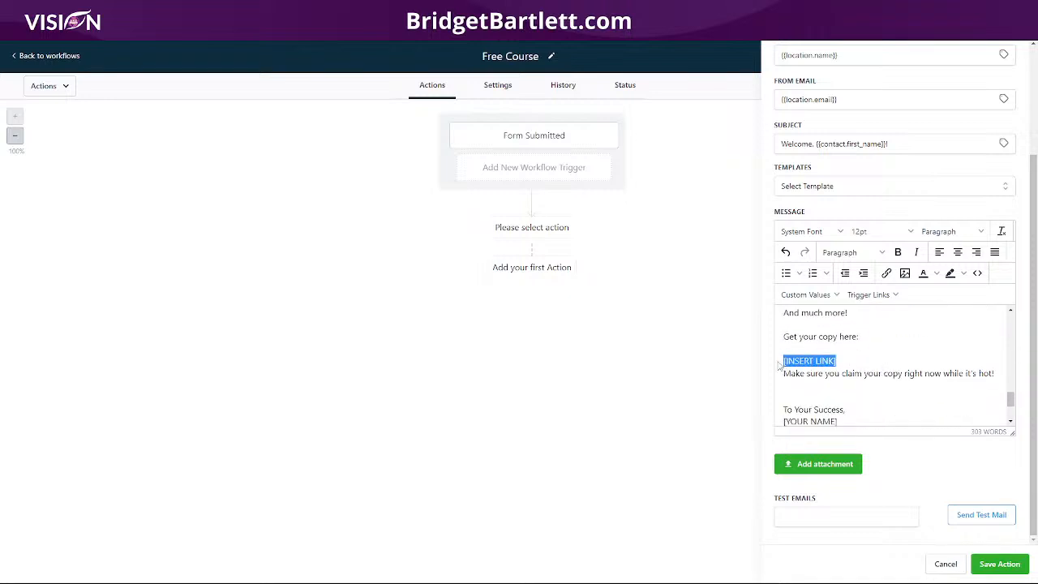
key(BackSpace)
click(806, 295)
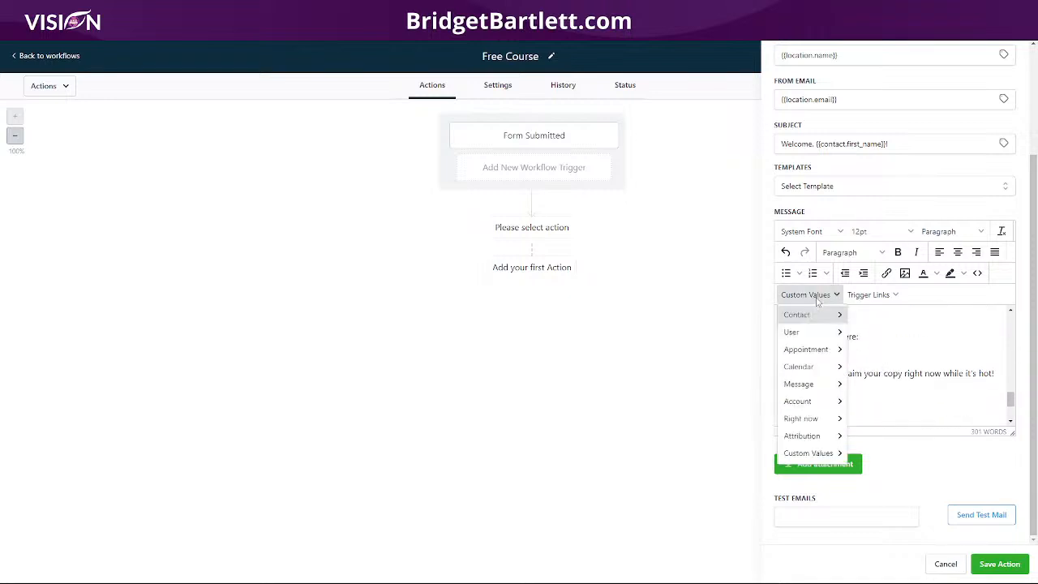
mouse_move(831, 451)
click(862, 491)
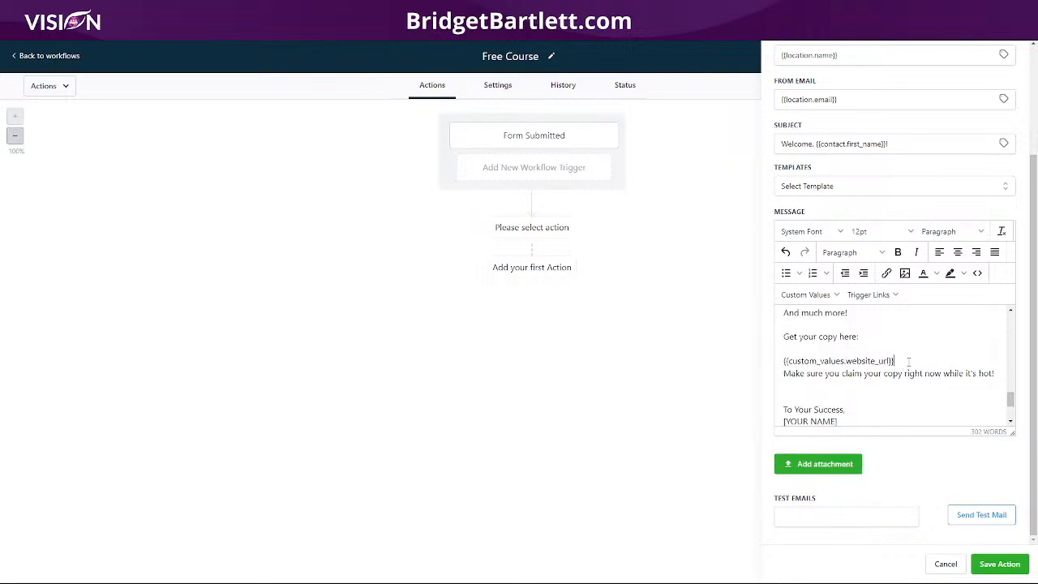
Replace the [YOUR NAME] placeholder below "To Your Success," with the Account Name custom value.
scroll(884, 367, down, 2)
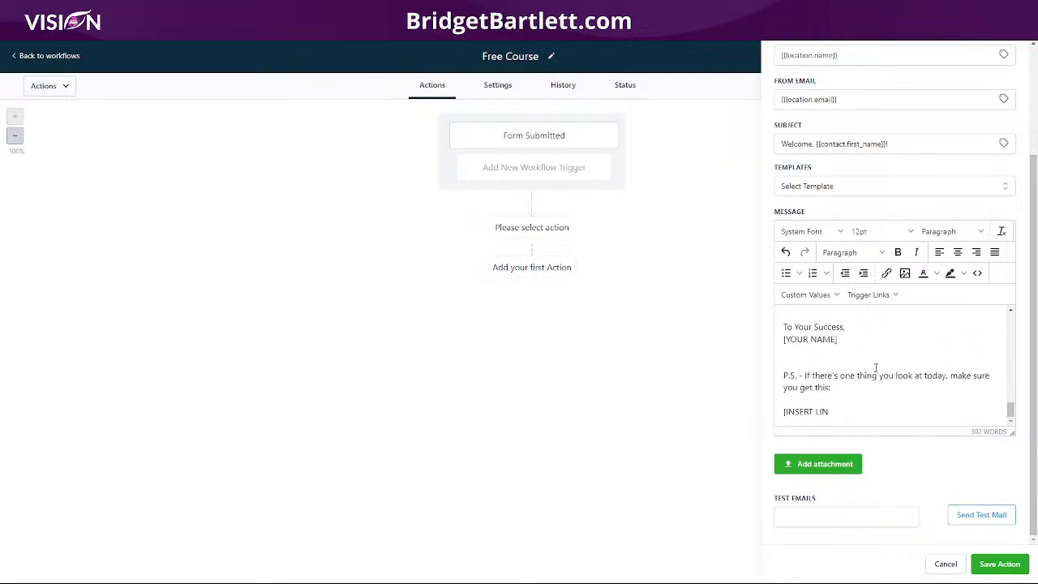
drag(841, 343, 783, 349)
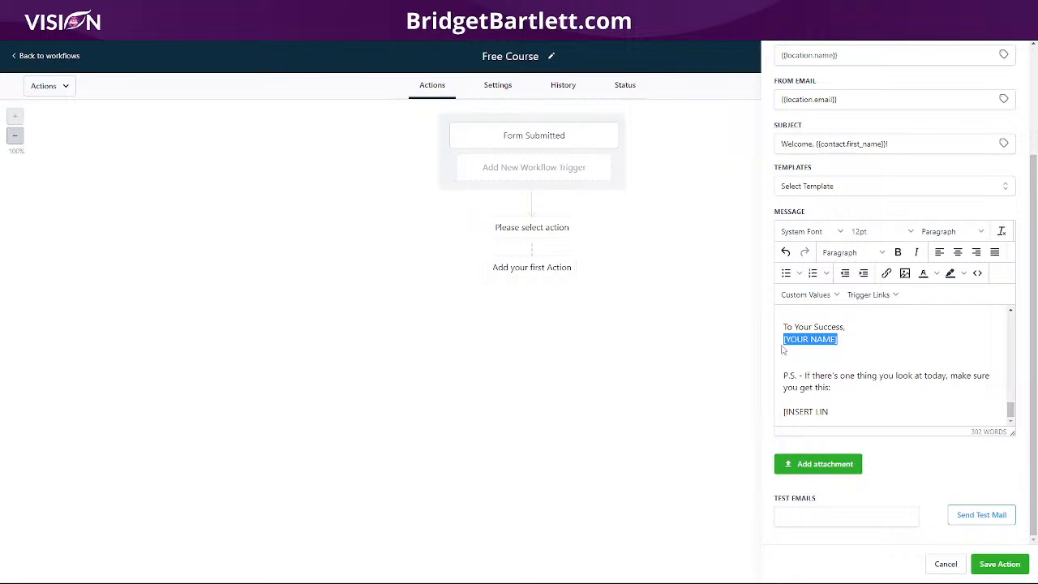
key(BackSpace)
click(805, 294)
mouse_move(834, 319)
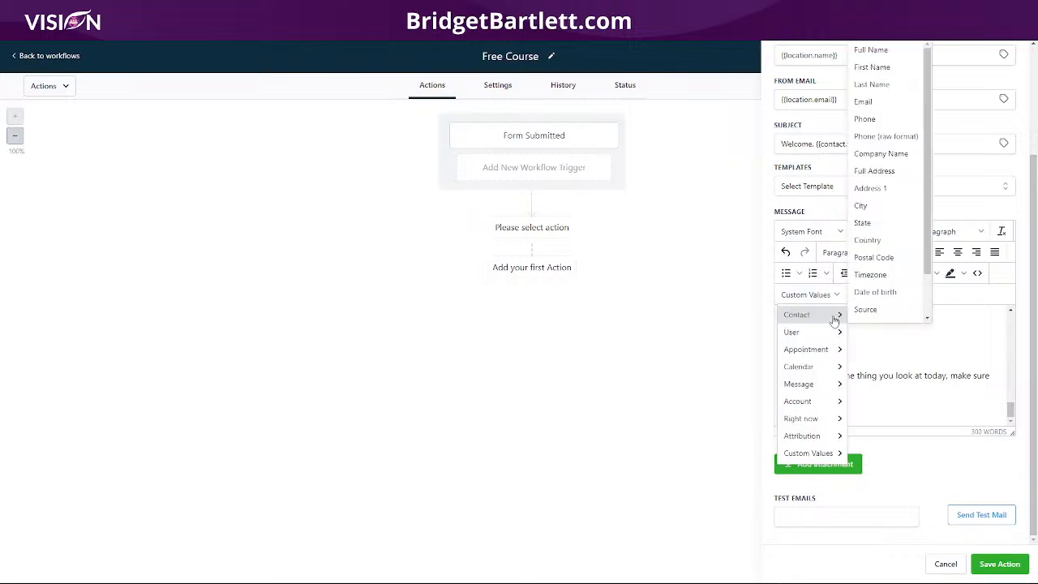
mouse_move(838, 403)
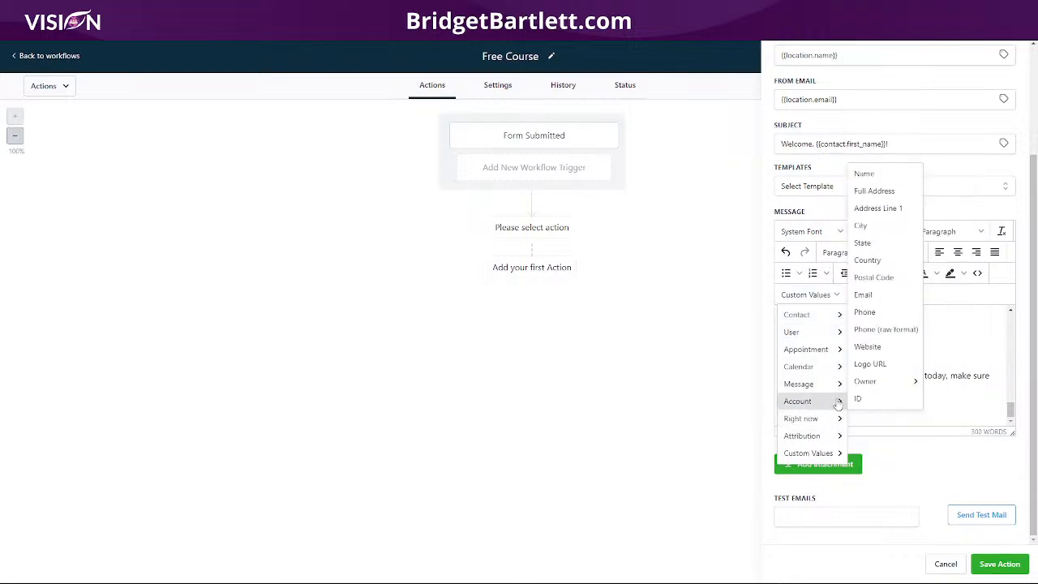
click(862, 175)
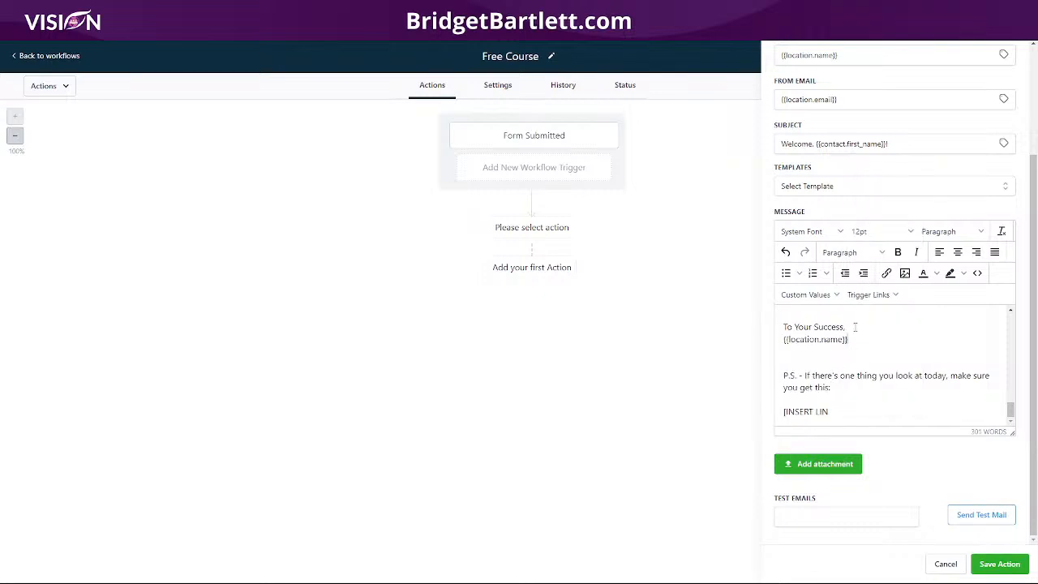
Replace the incomplete "[INSERT LIN" placeholder below the P.S. text with the Membership Area URL custom value.
drag(831, 413, 780, 414)
key(BackSpace)
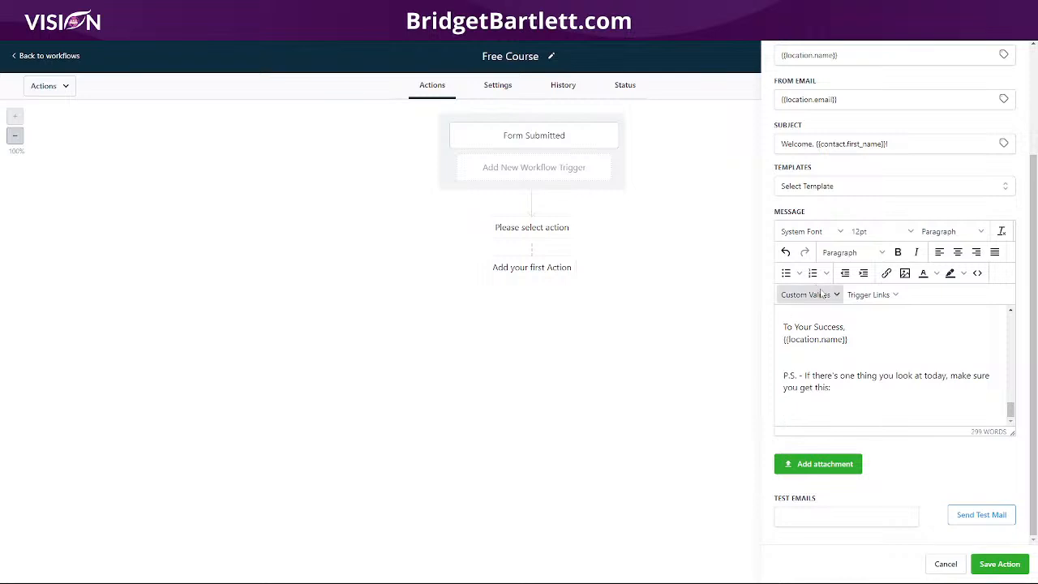
click(811, 295)
mouse_move(835, 322)
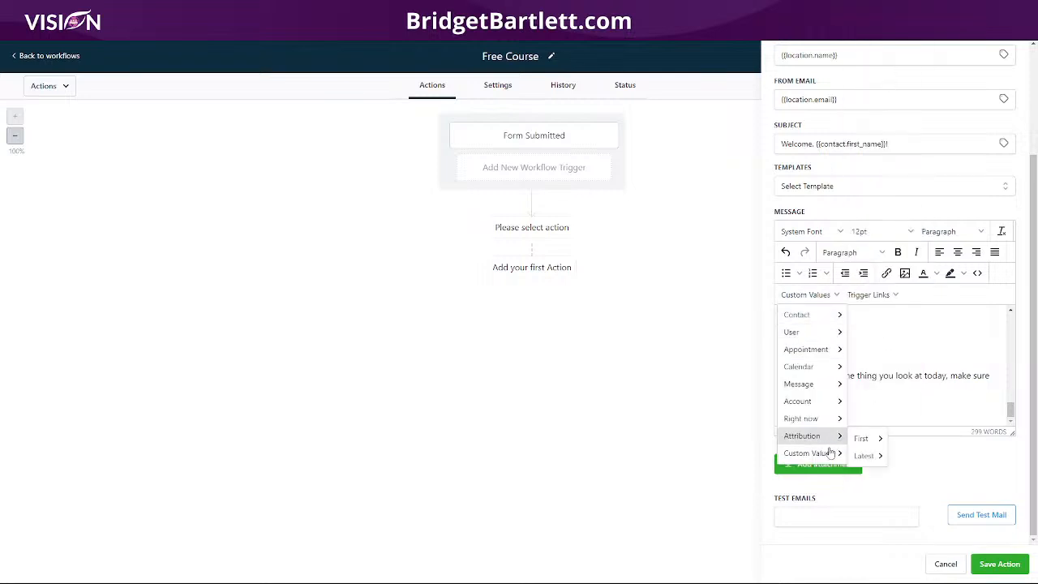
mouse_move(831, 454)
click(873, 490)
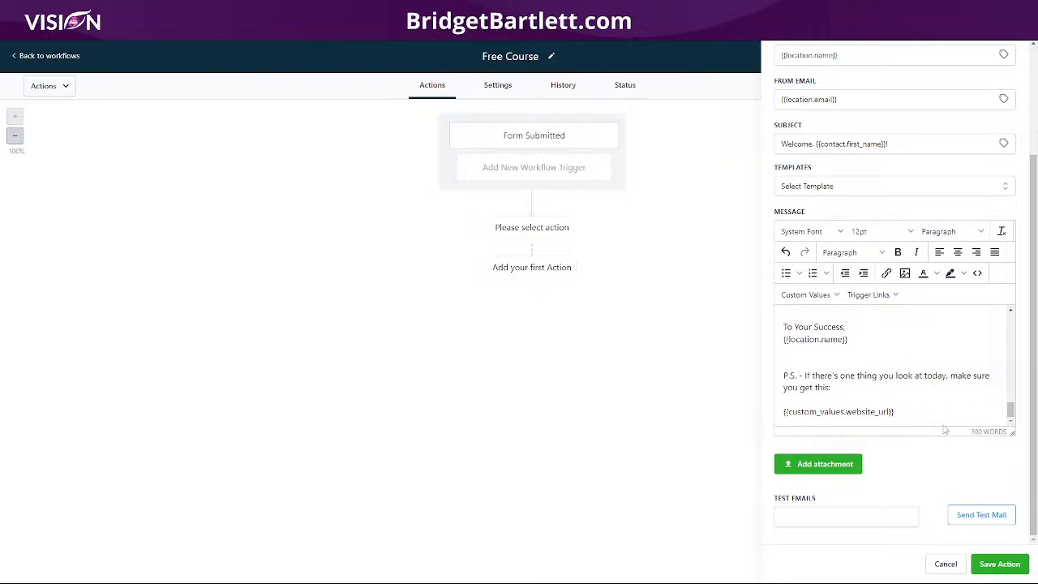
Save the email action, then switch the Free Course workflow from Draft to Publish and save it.
click(999, 565)
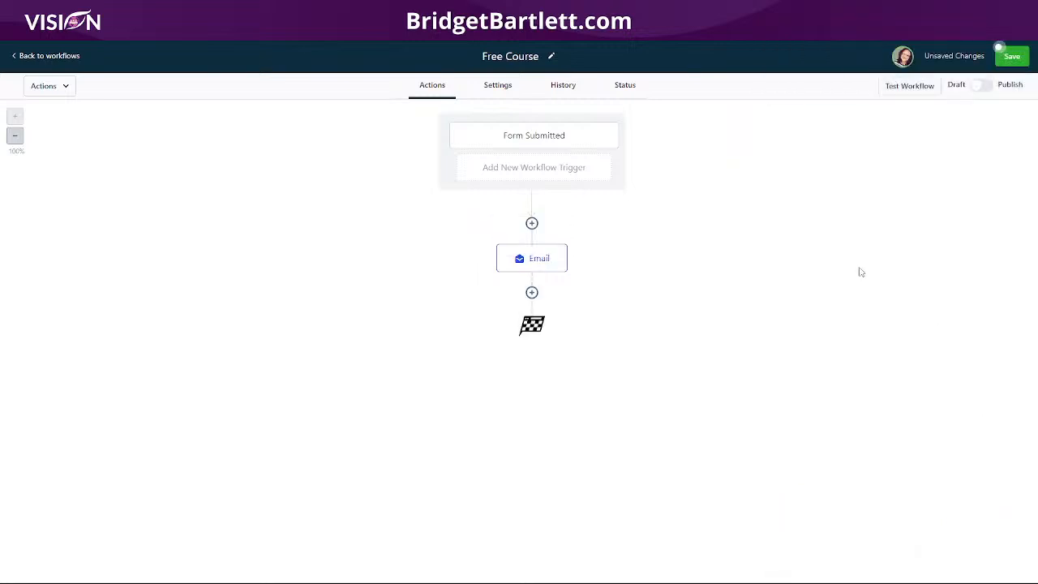
click(1011, 58)
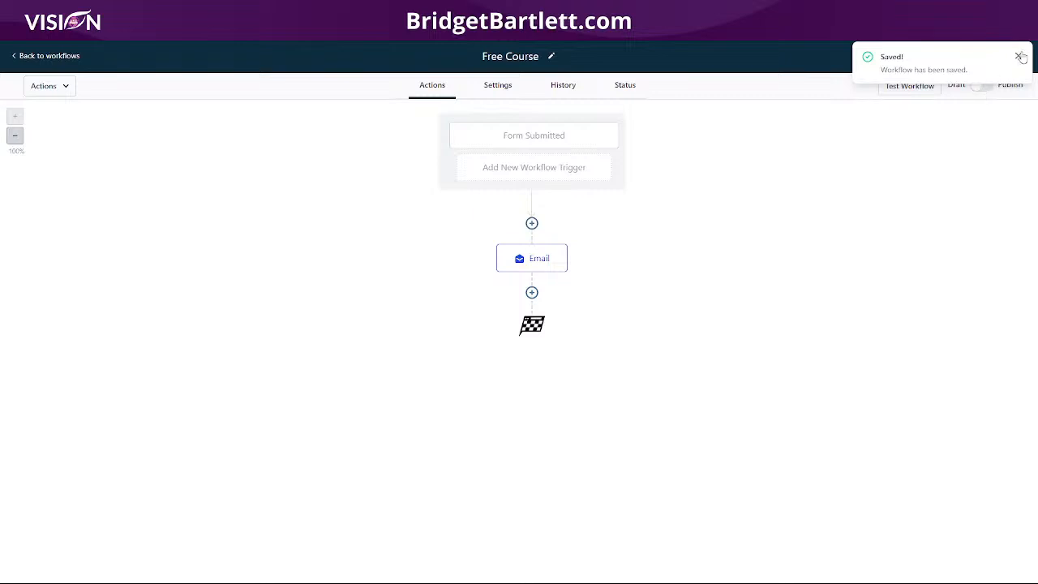
click(1019, 56)
click(981, 86)
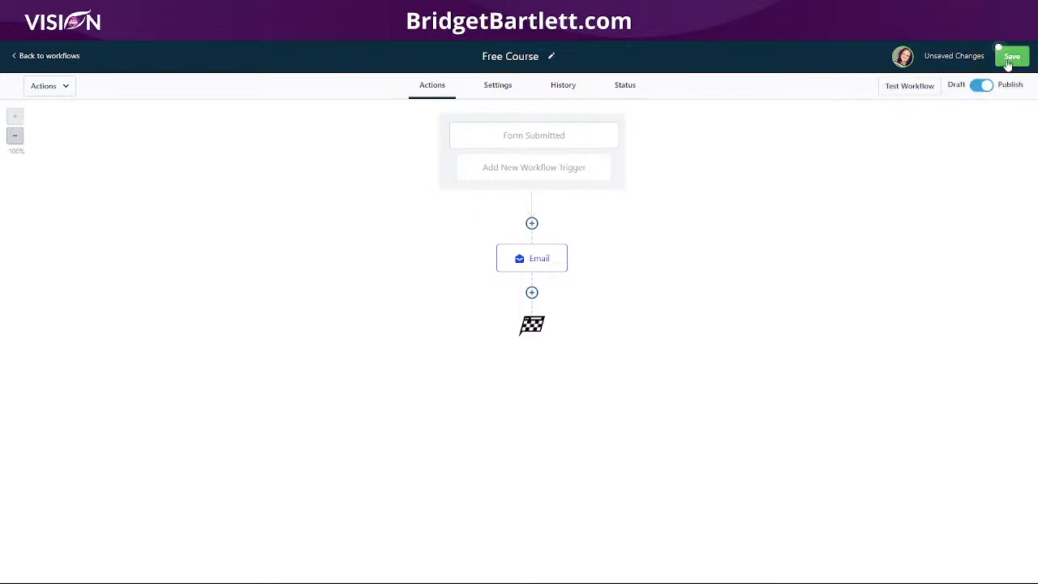
click(1010, 58)
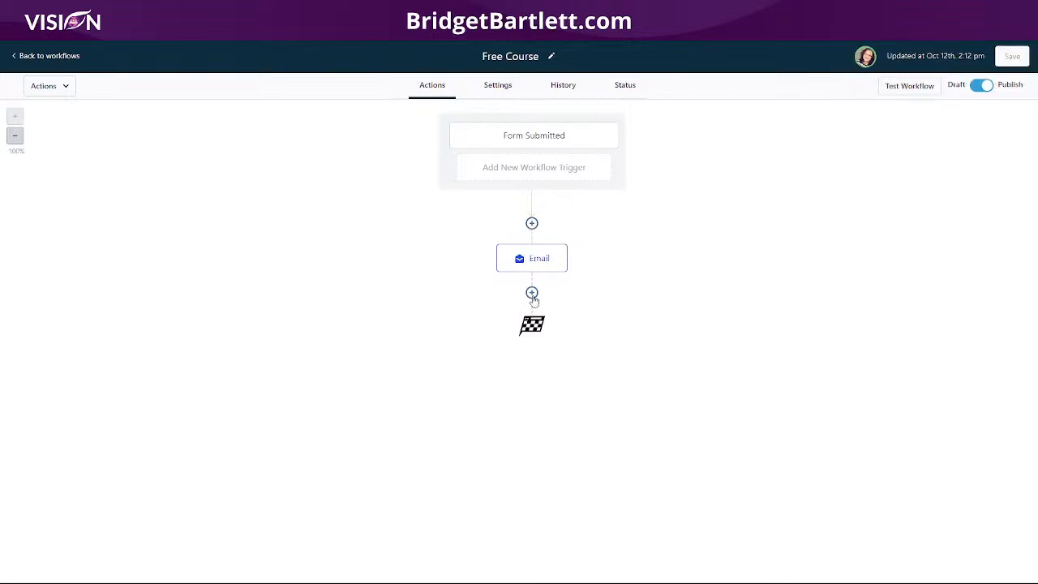
Add a Wait action with a time delay of 1 day after the Email action.
click(532, 294)
scroll(869, 420, down, 10)
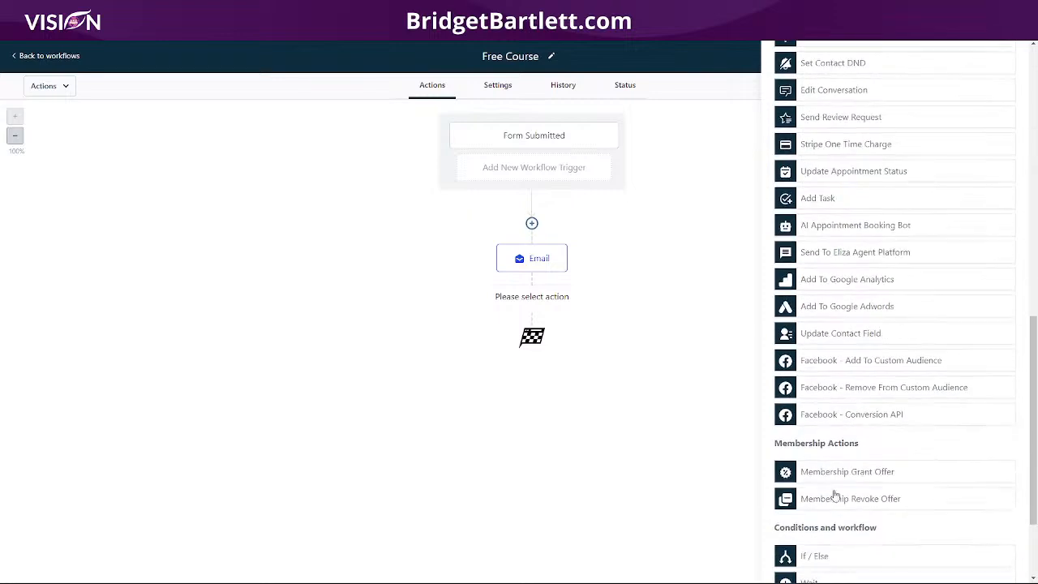
click(810, 456)
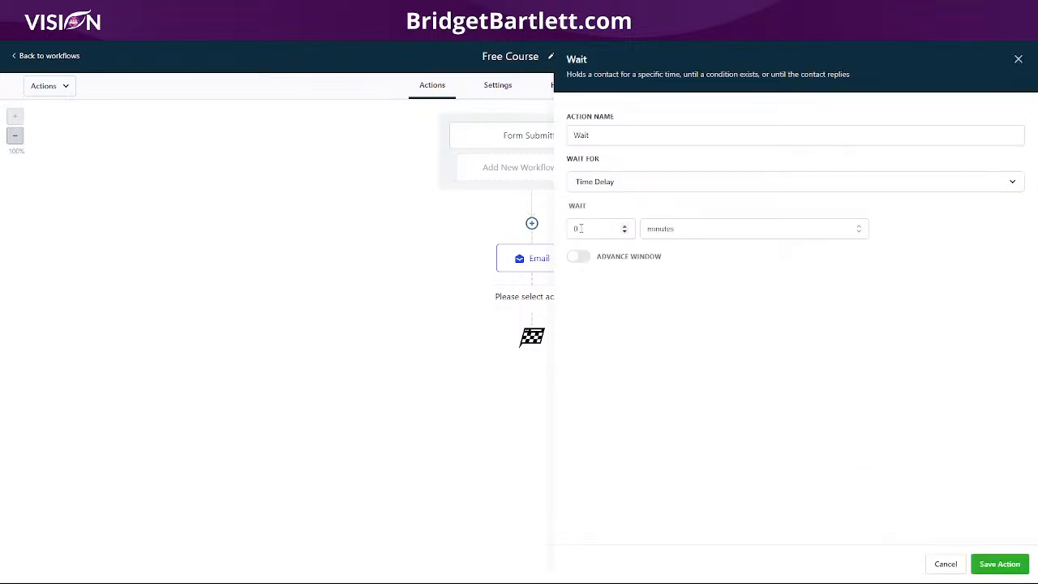
drag(580, 228, 570, 229)
text(1)
click(657, 232)
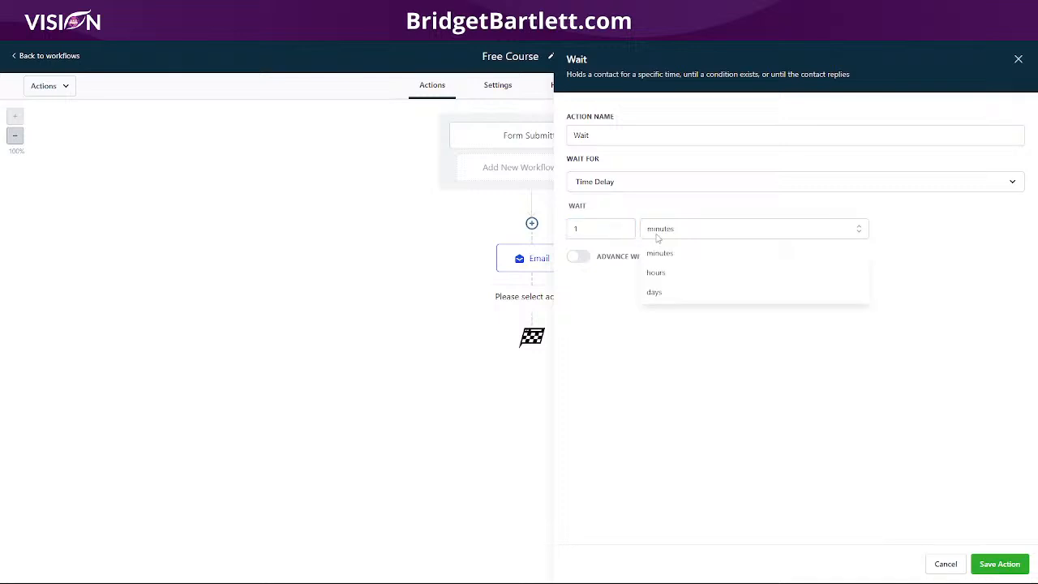
click(672, 295)
click(997, 563)
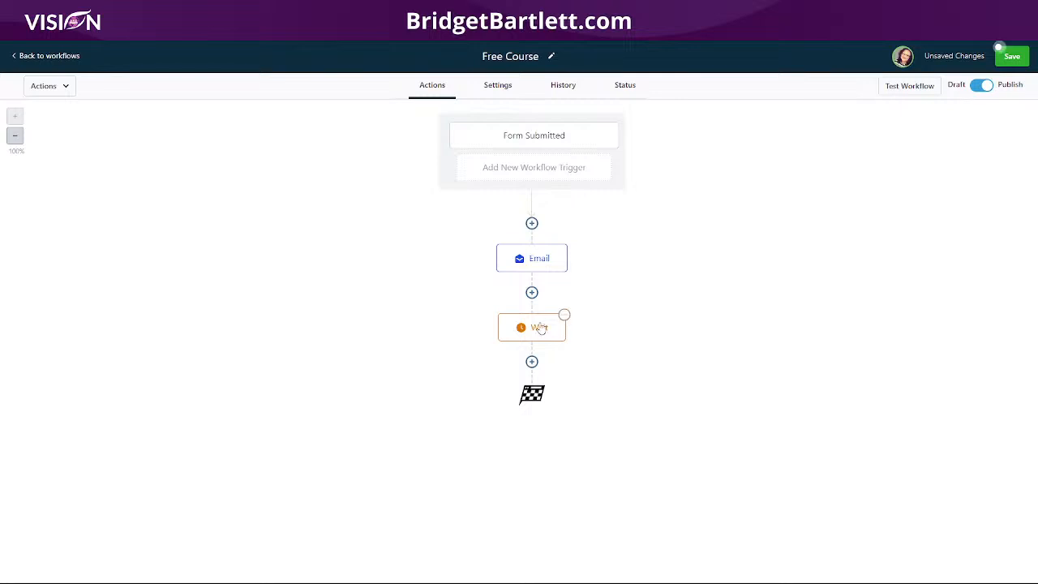
Delete the Wait action below the Email action and save the workflow.
click(564, 315)
mouse_move(609, 410)
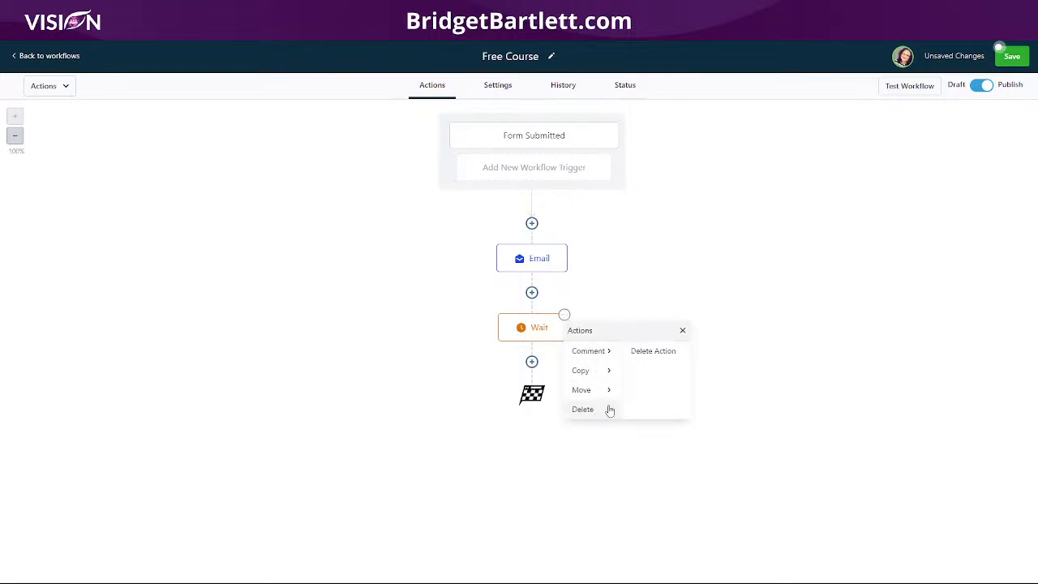
click(658, 351)
click(608, 357)
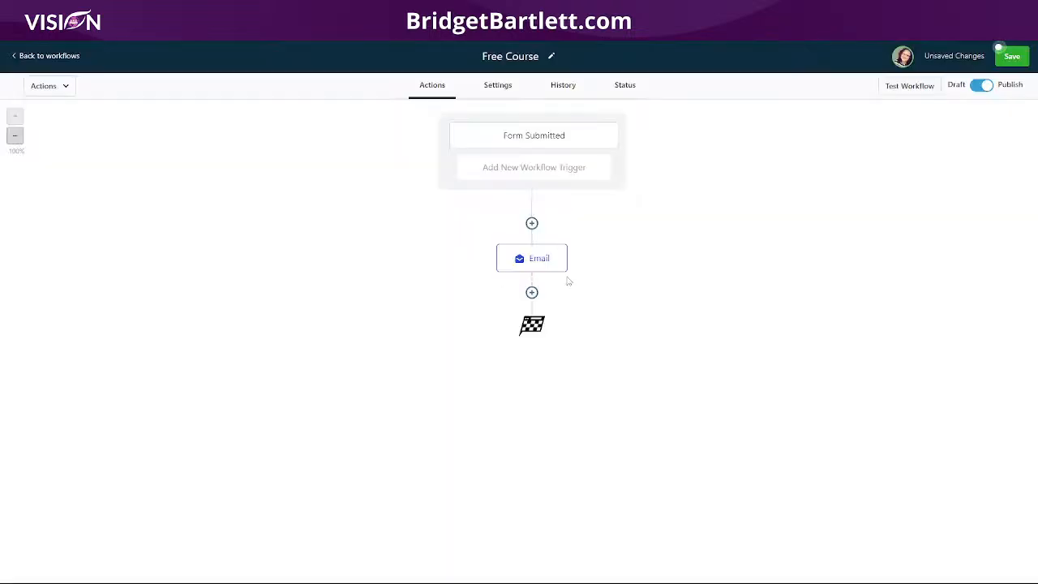
click(1009, 65)
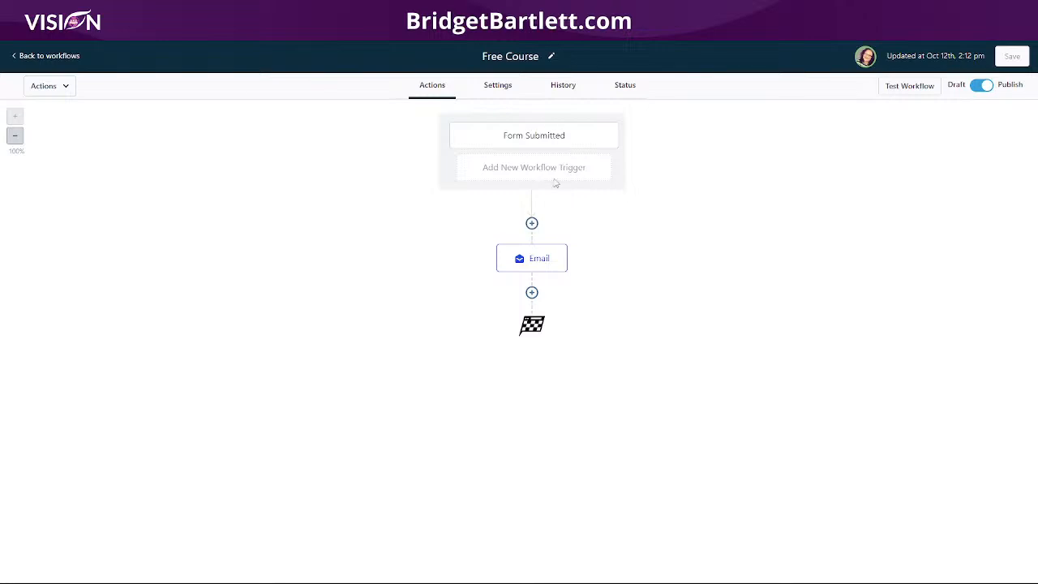
Add a Membership Grant Offer action for the Course offer after the Email action and save the workflow.
click(531, 293)
scroll(874, 423, down, 2)
scroll(874, 422, down, 5)
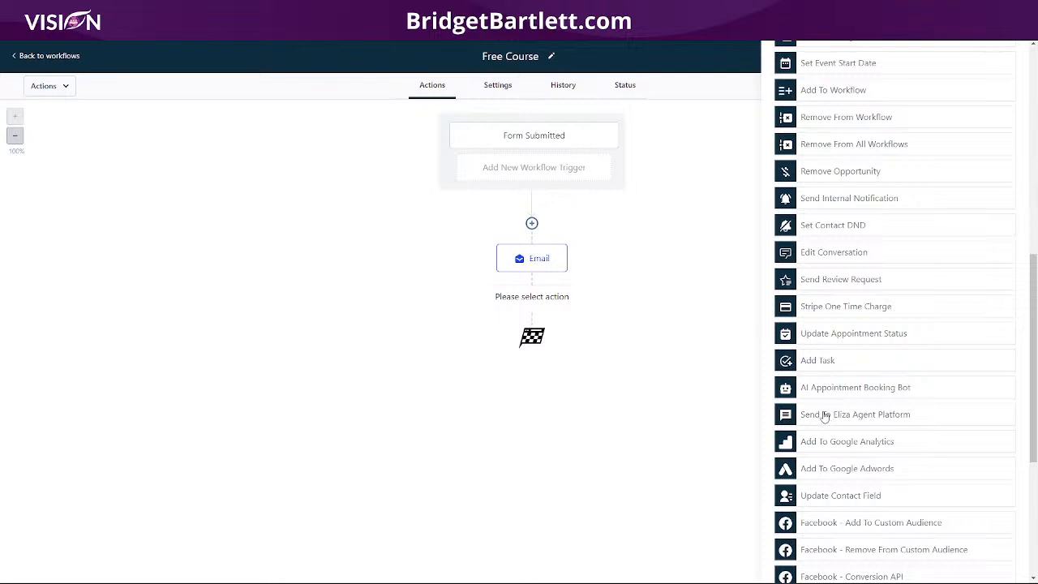
scroll(827, 415, down, 4)
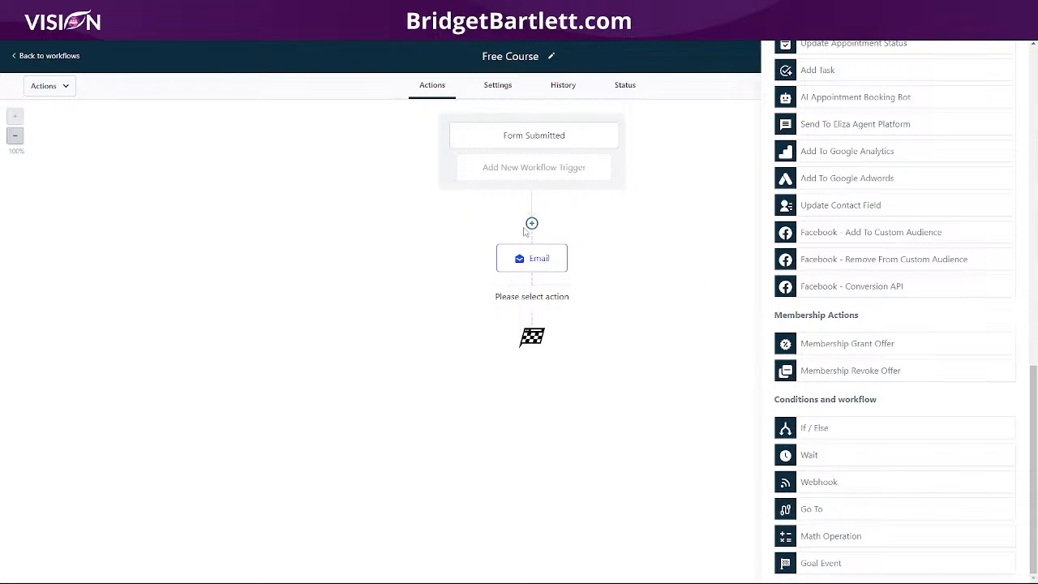
click(845, 347)
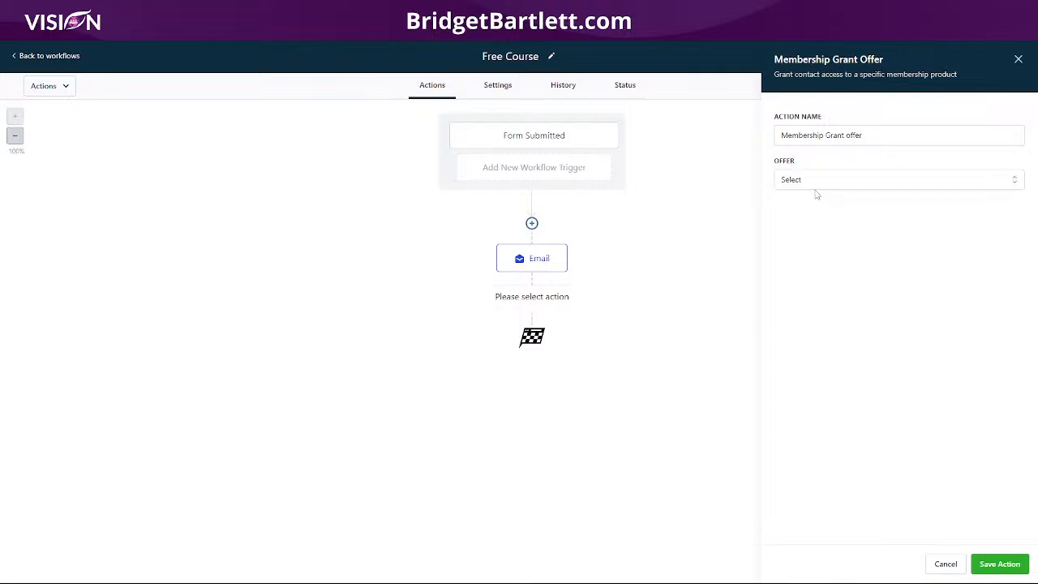
click(806, 181)
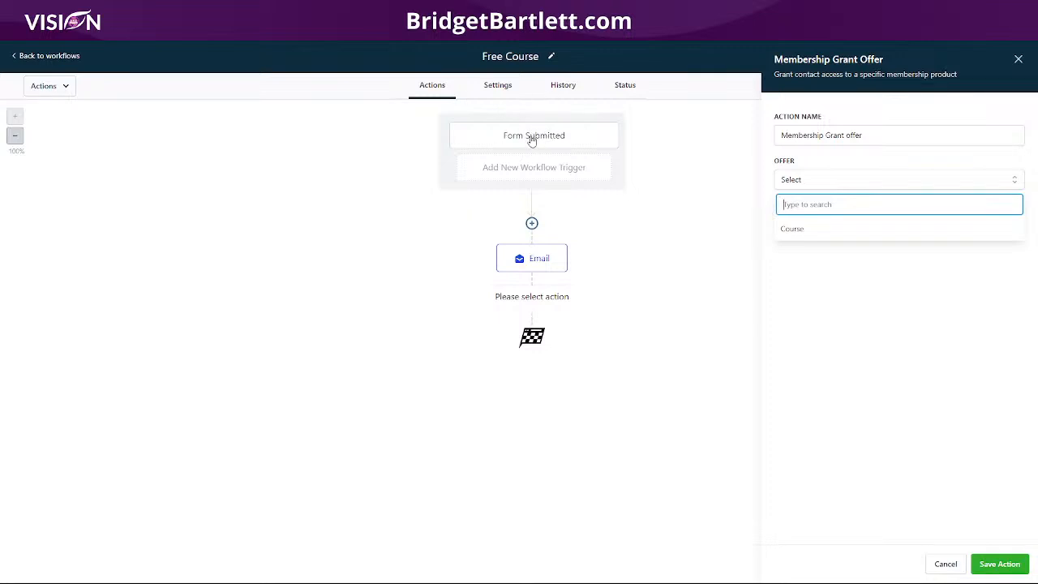
click(805, 230)
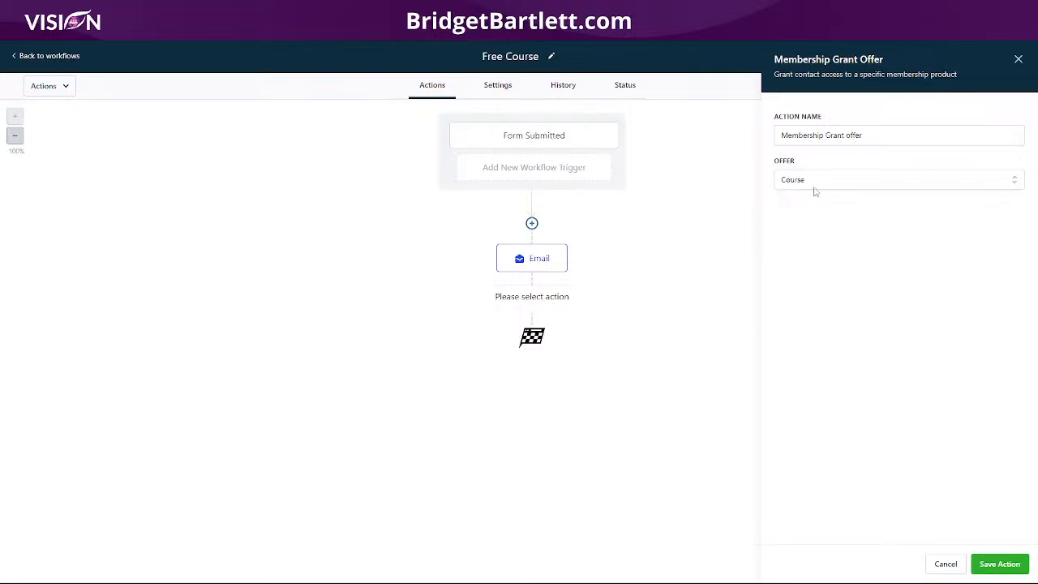
click(990, 564)
click(998, 58)
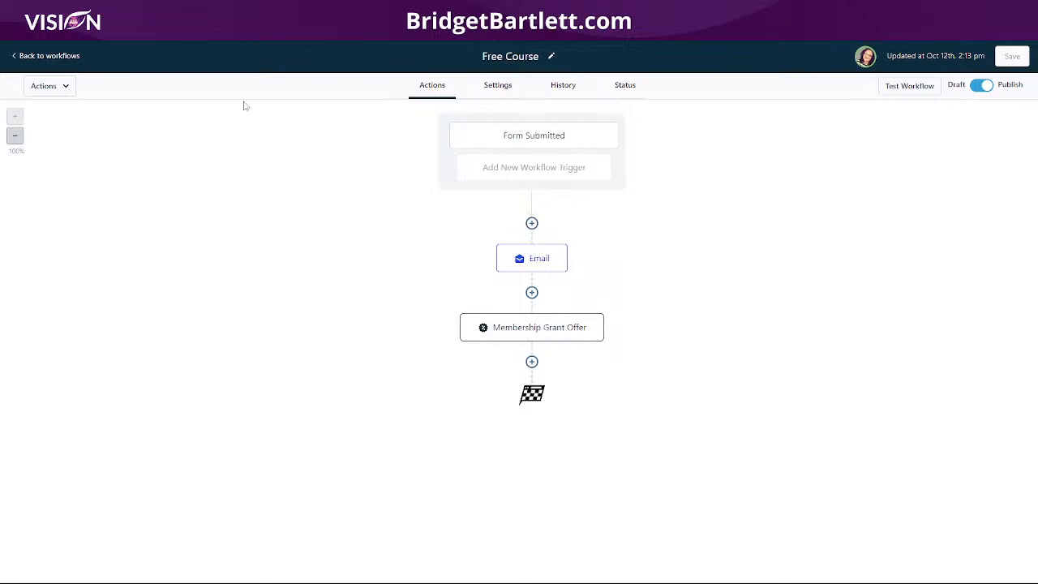
Leave the workflow editor, dismiss the phone number notice in Sites, and open the Course funnel.
click(75, 56)
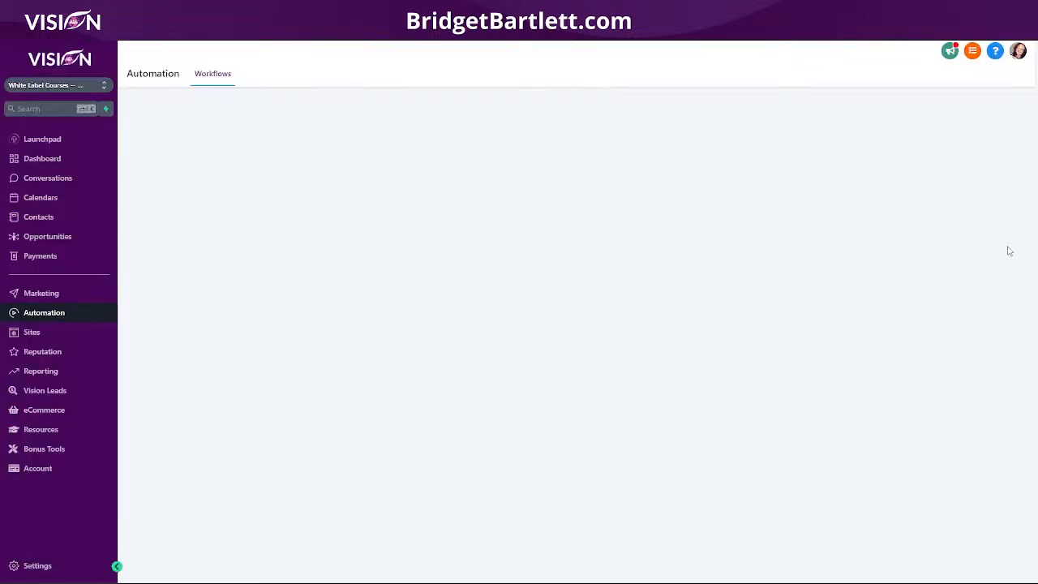
click(45, 333)
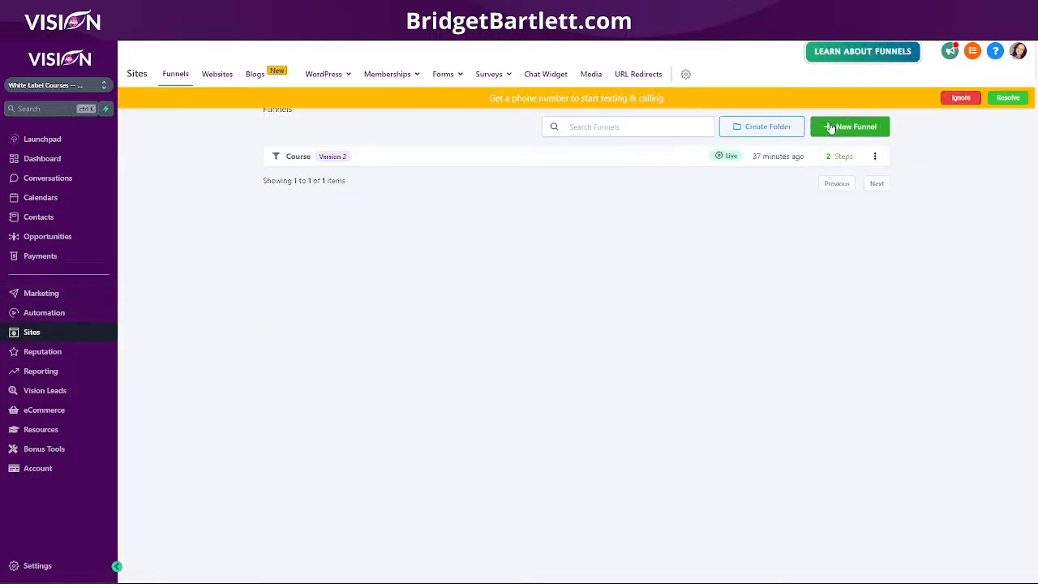
click(958, 98)
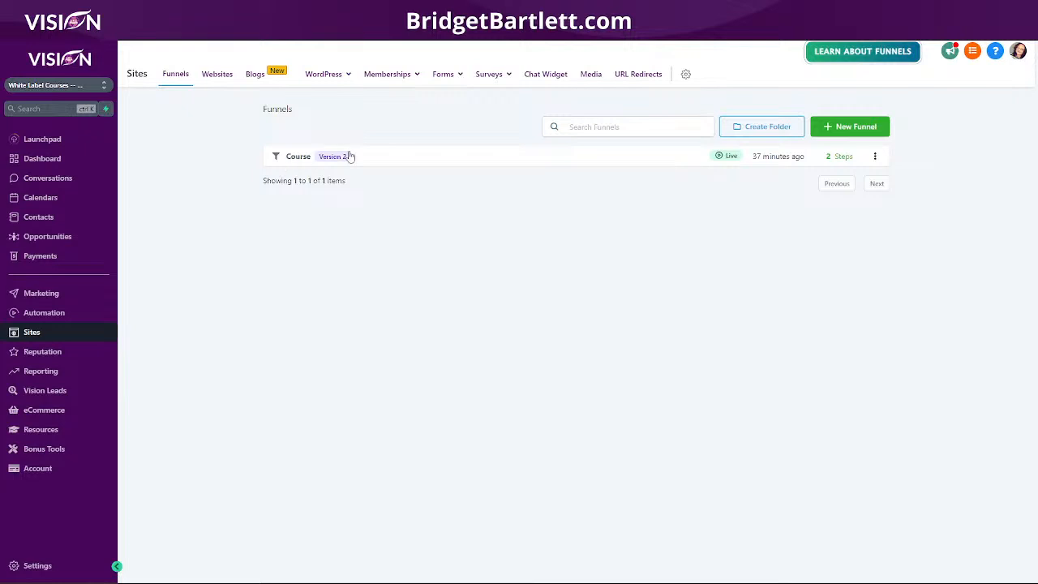
click(298, 157)
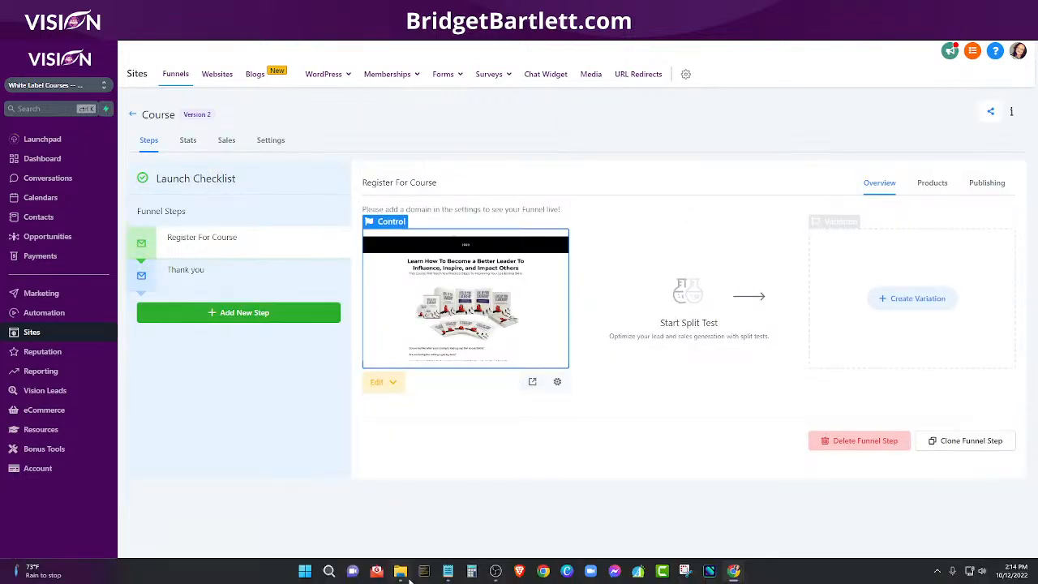
Switch to File Explorer, open the index page from the LevelUpYourLeadership 5 - Sales Page folder, and read through its sales copy.
click(400, 571)
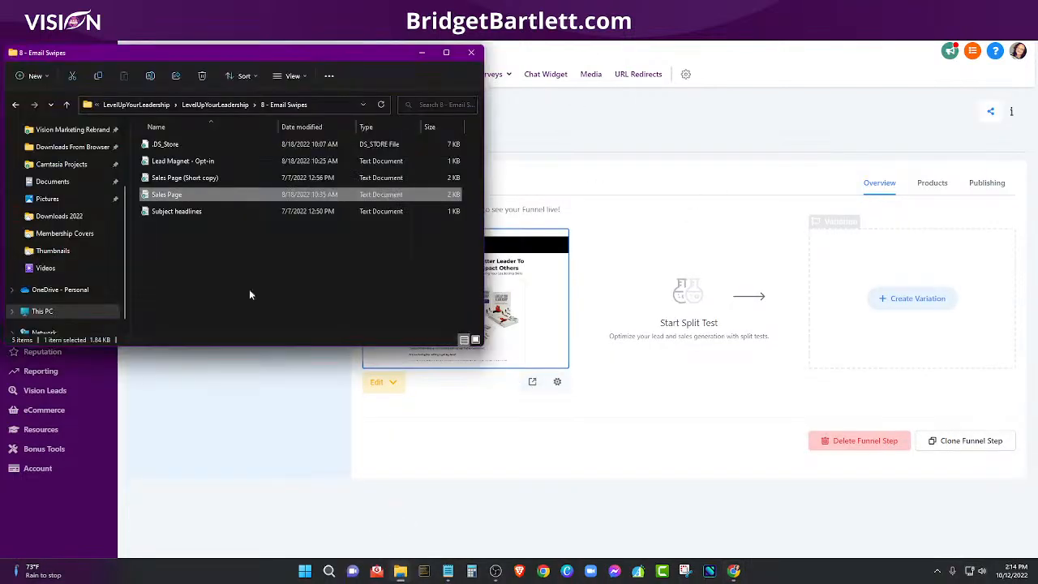
click(136, 105)
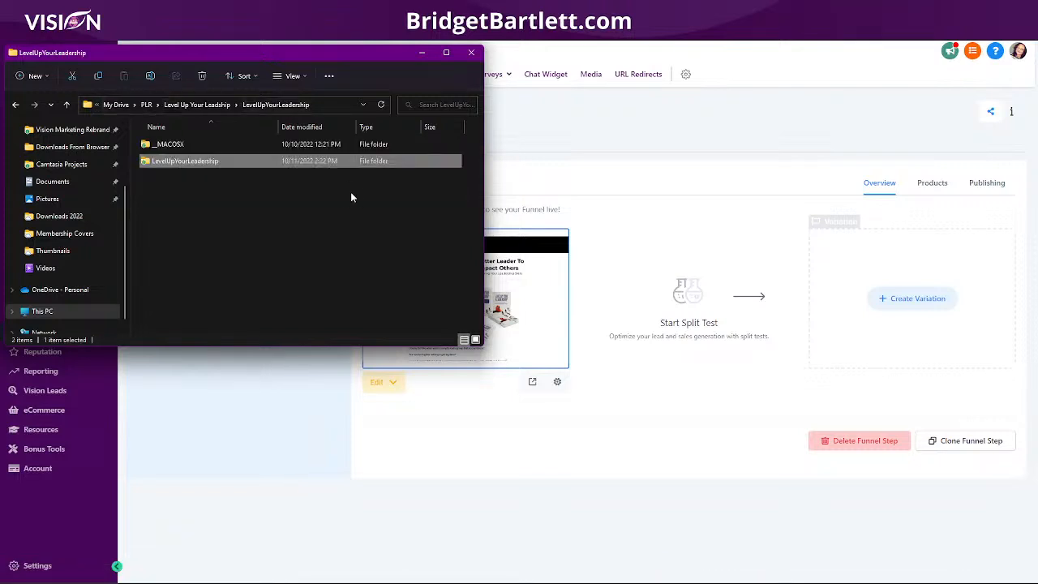
double_click(179, 161)
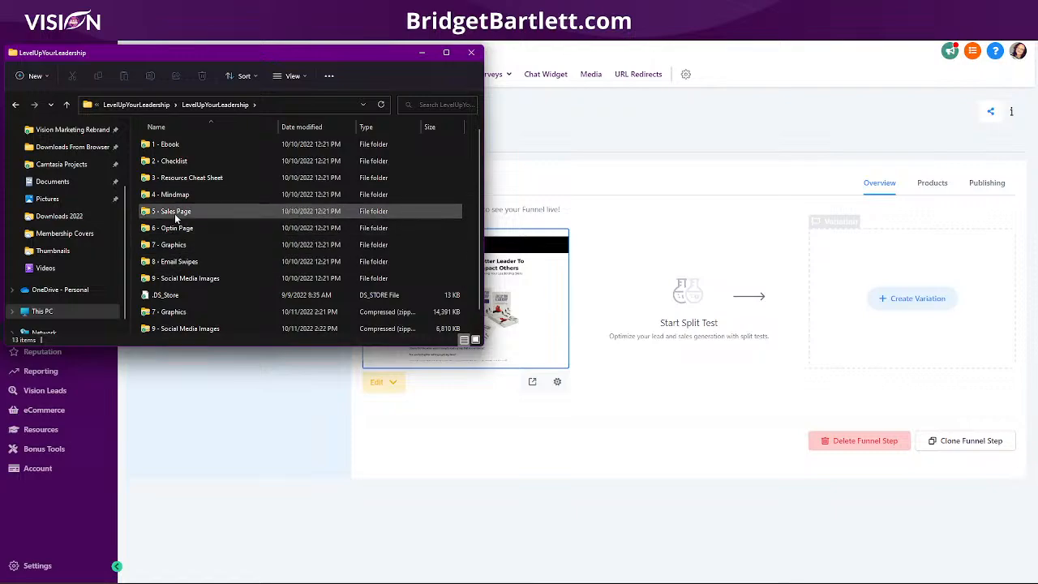
double_click(174, 212)
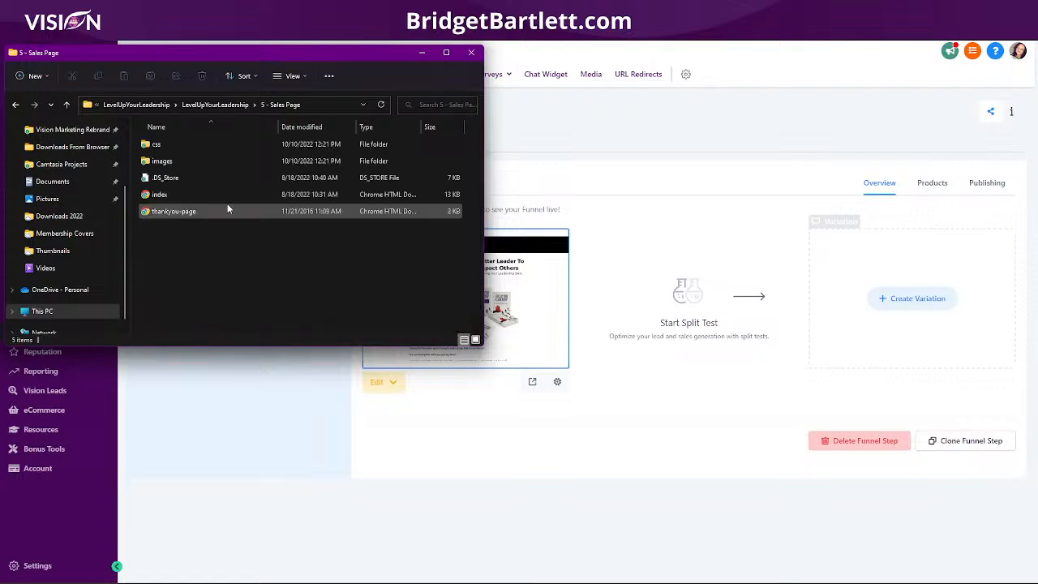
double_click(160, 195)
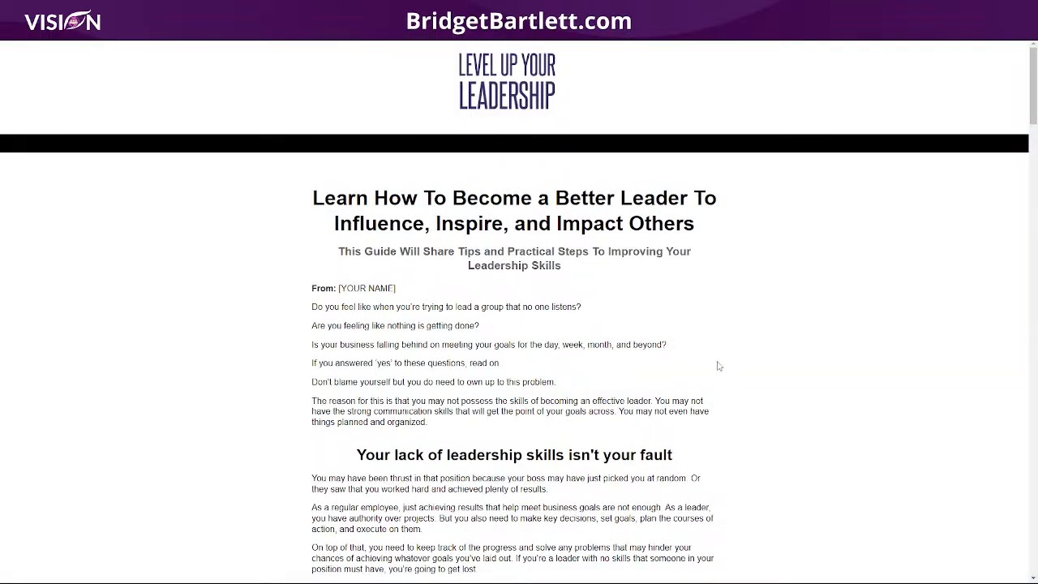
scroll(717, 365, down, 20)
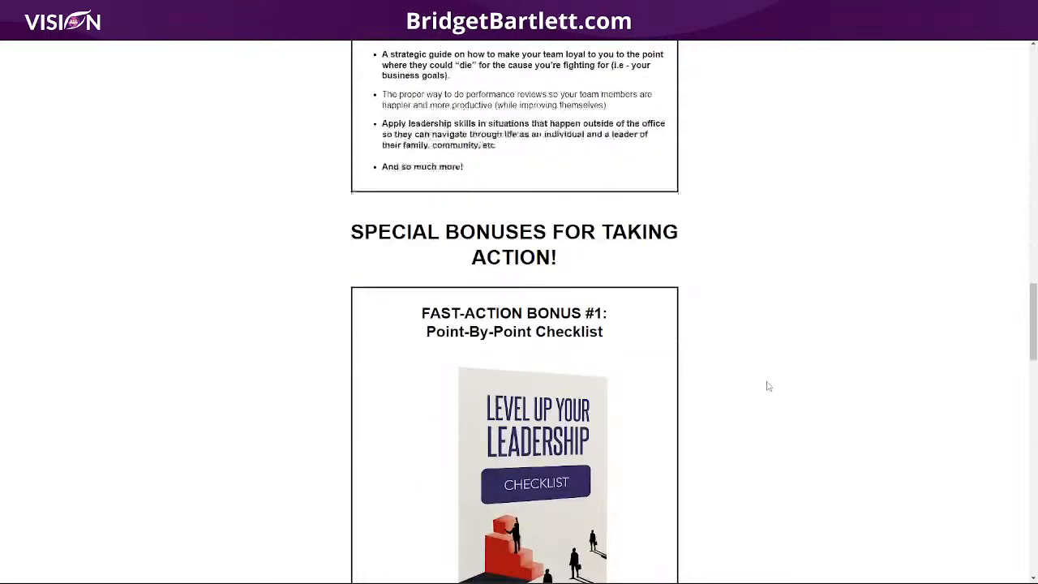
scroll(768, 386, down, 20)
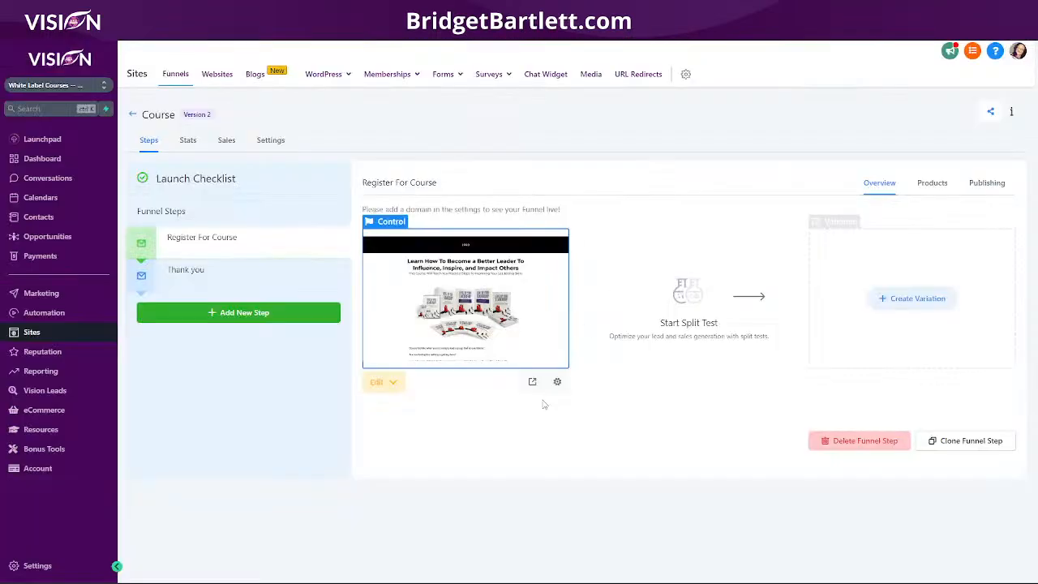
Preview the Register For Course page of the funnel and read through it.
click(531, 381)
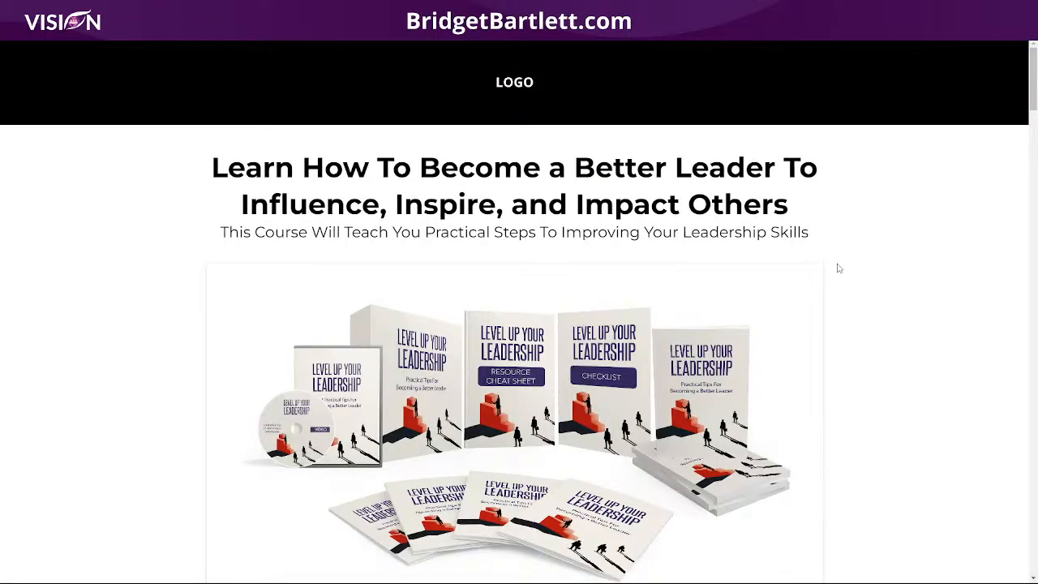
scroll(879, 312, down, 20)
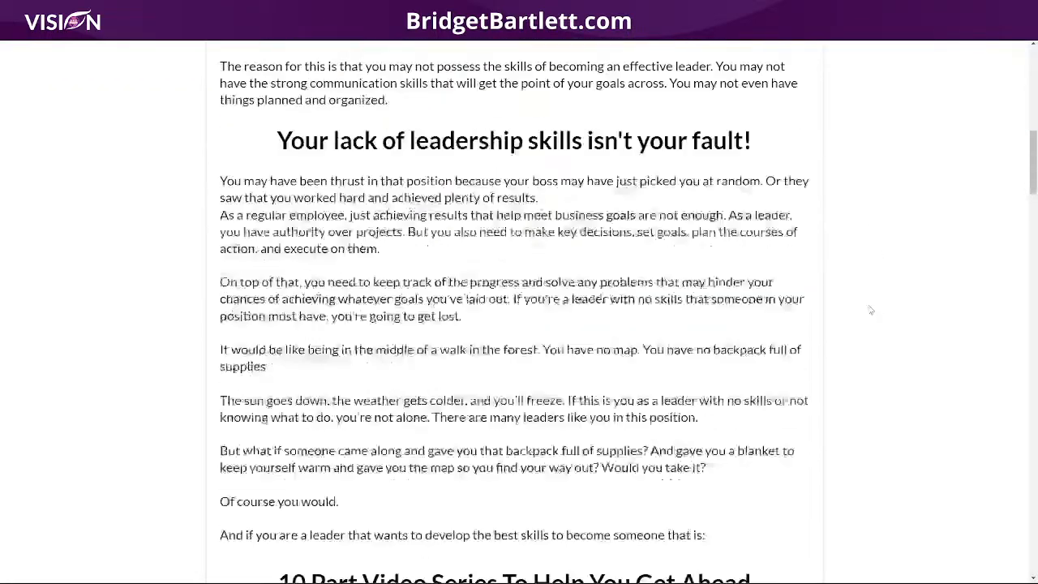
scroll(865, 308, down, 20)
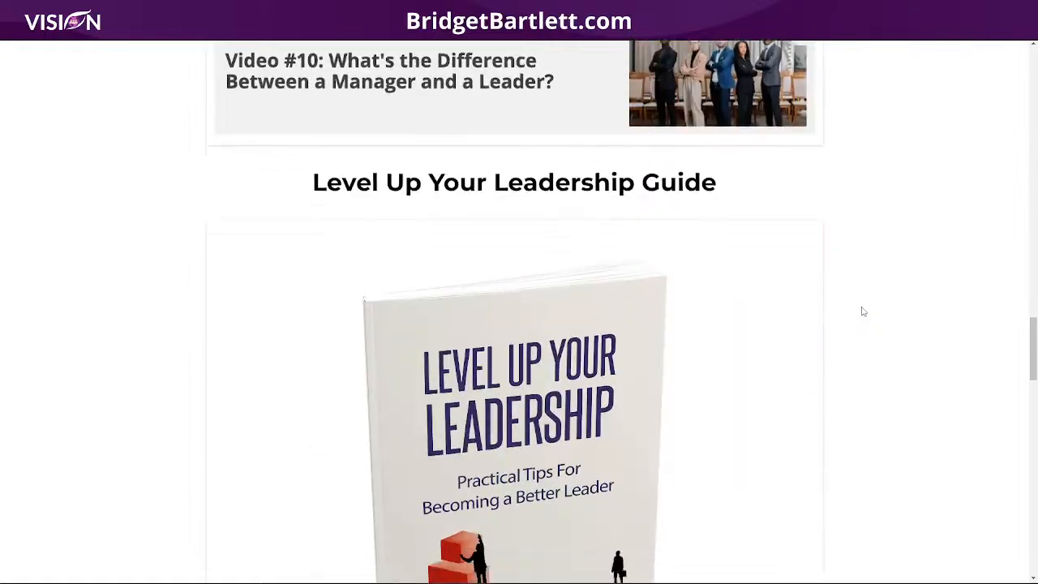
scroll(860, 309, down, 20)
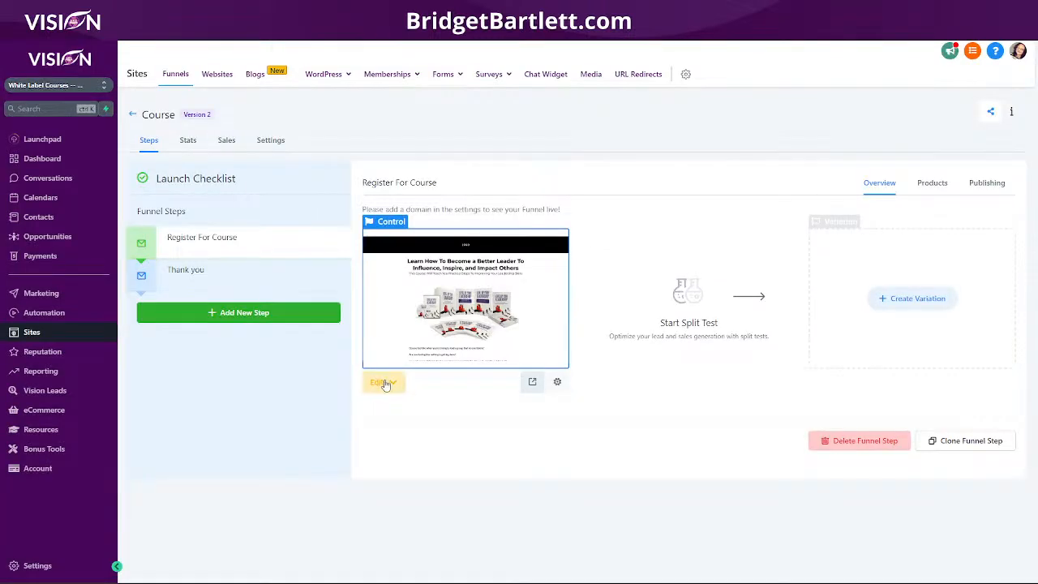
Open the Register For Course page for editing and bring up the link action settings of its Click to Sign Up button.
click(381, 381)
click(420, 438)
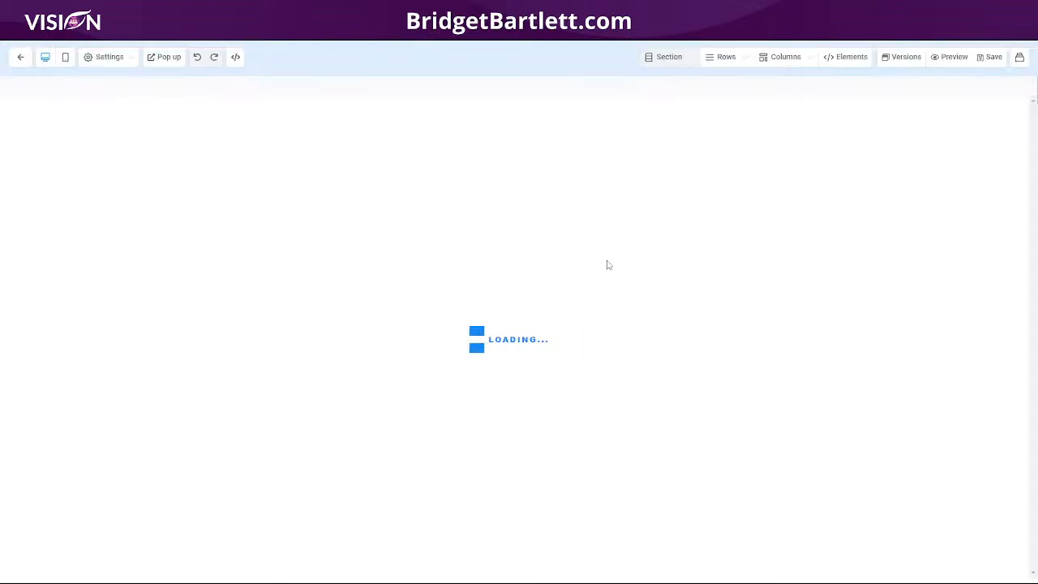
scroll(527, 333, up, 15)
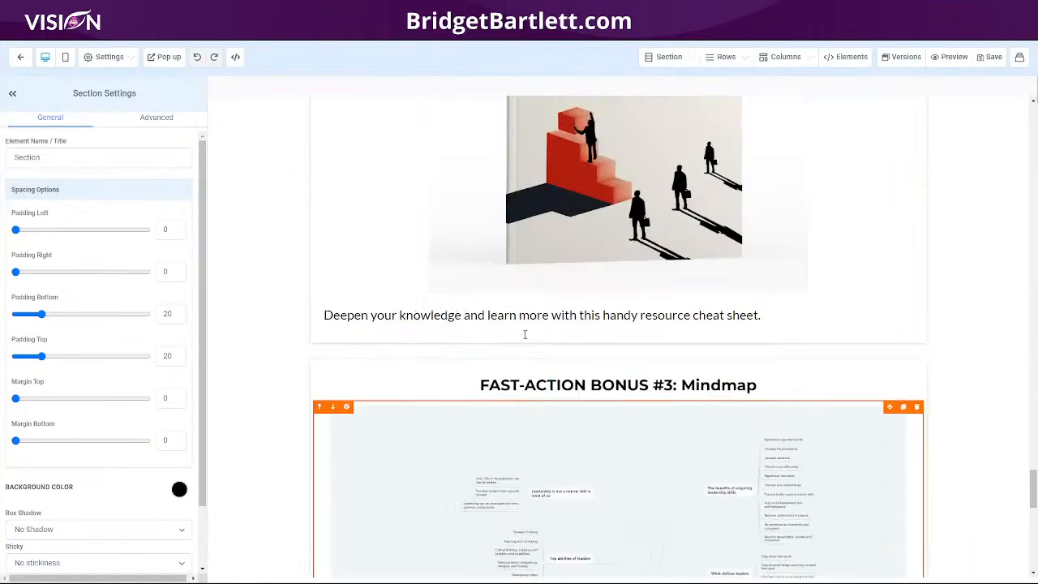
scroll(557, 329, up, 10)
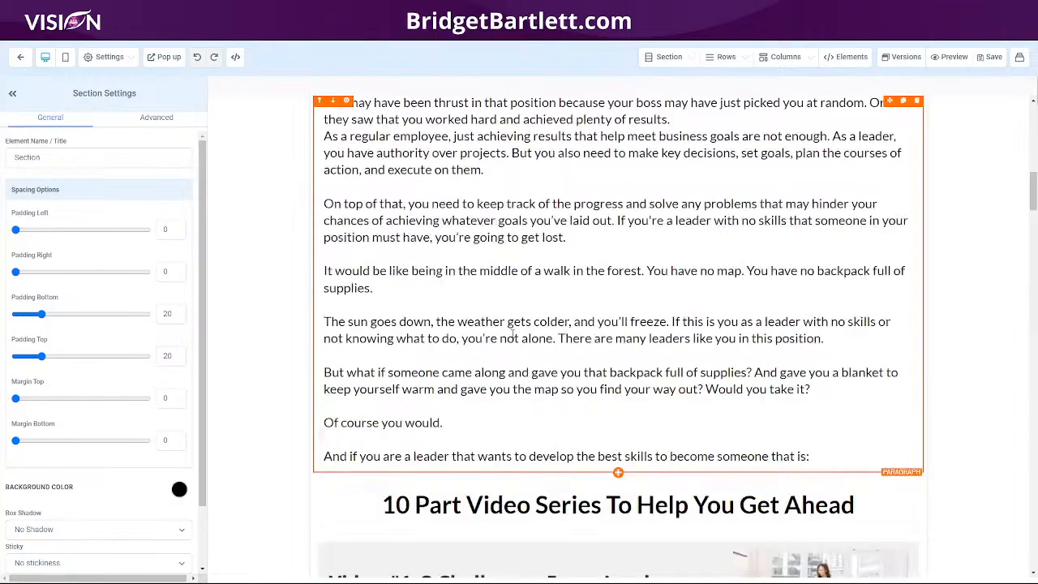
scroll(388, 337, down, 4)
scroll(388, 337, down, 20)
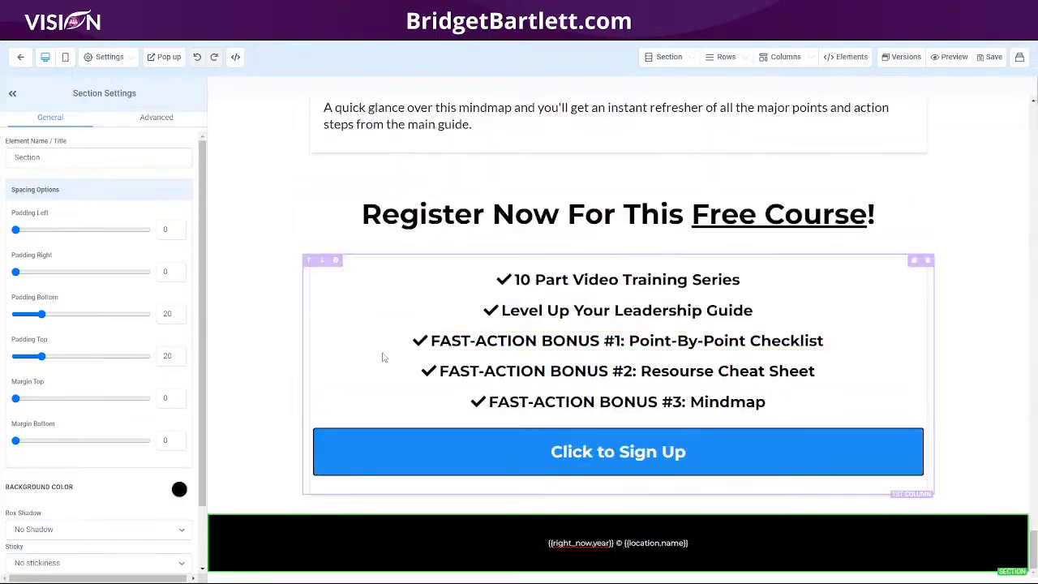
click(468, 453)
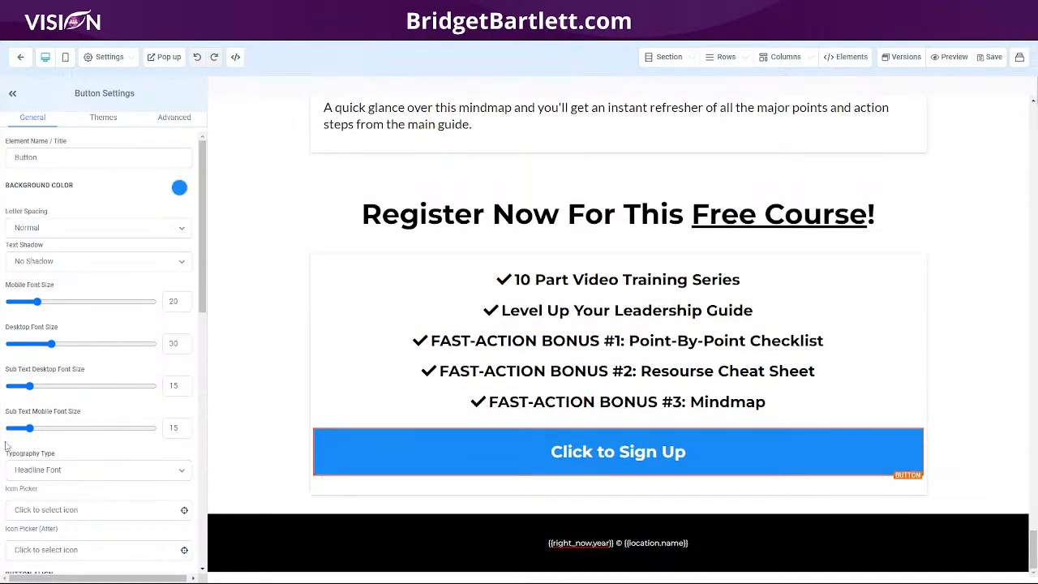
scroll(77, 416, down, 5)
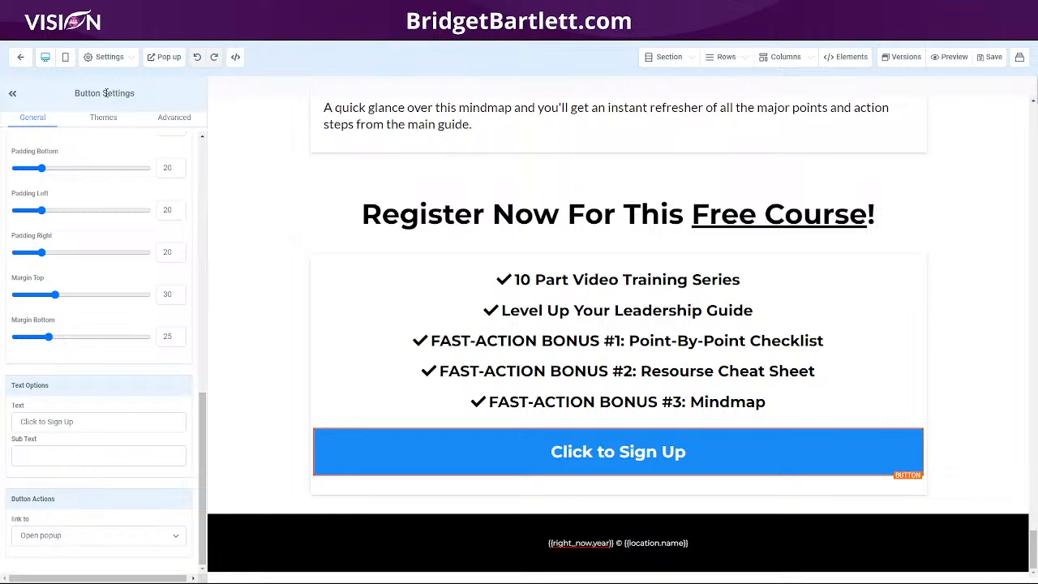
Open the page's popup and add a one-column row inside it.
click(162, 58)
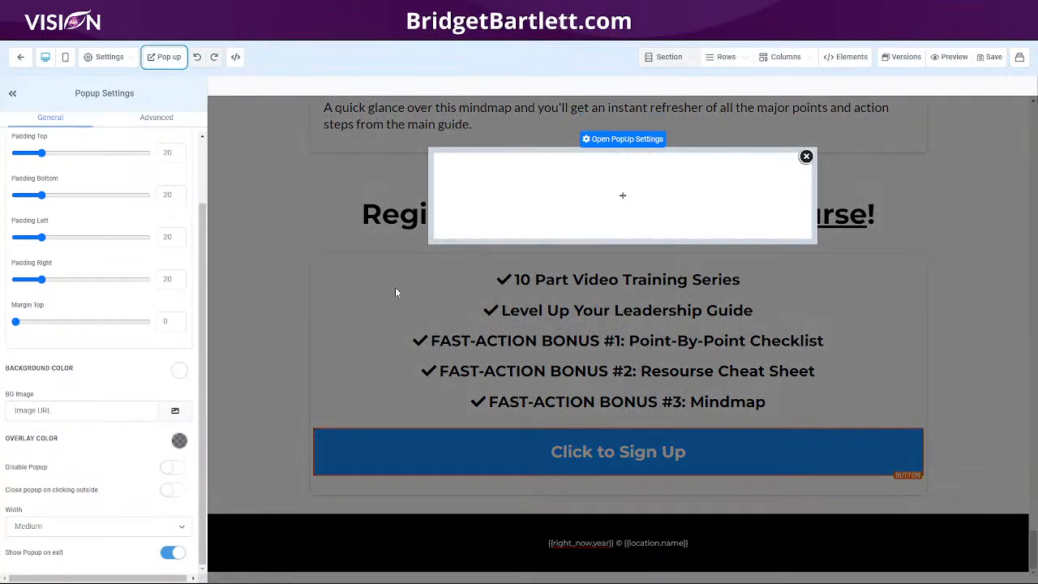
click(629, 196)
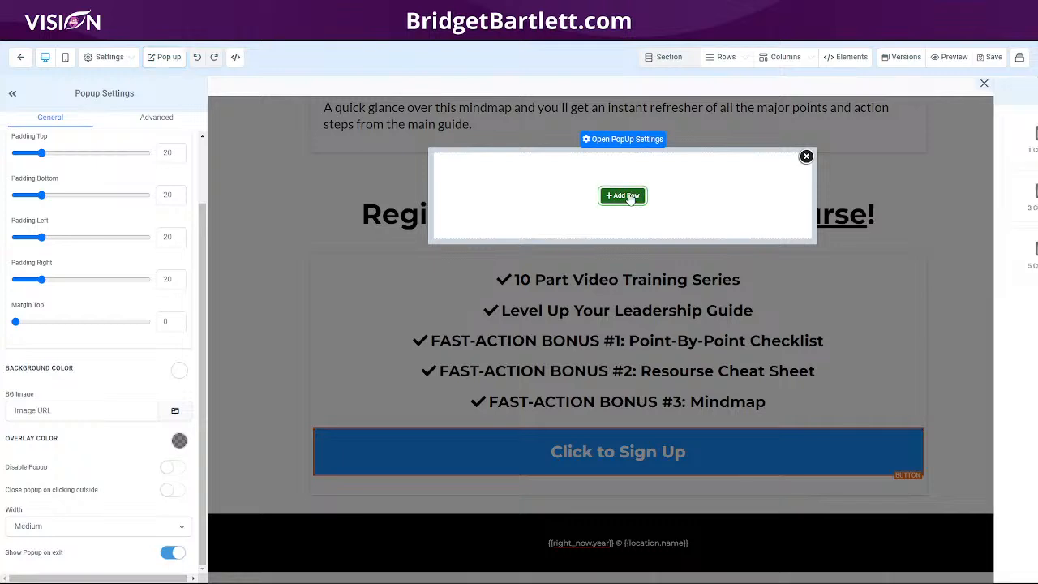
click(908, 138)
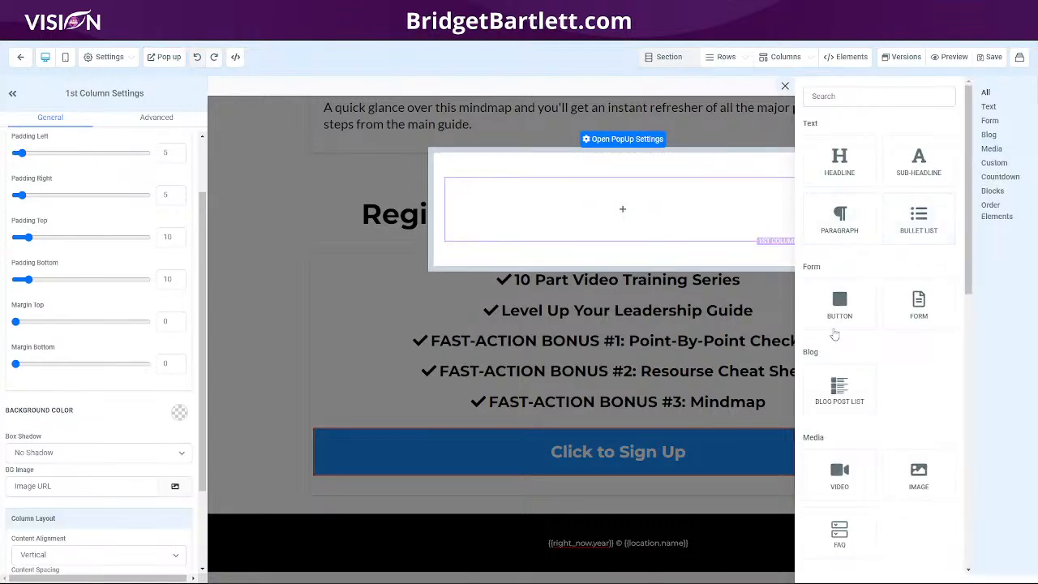
Add a Form element to the popup's column, choose the Register for free course form, and save the page.
scroll(863, 420, down, 3)
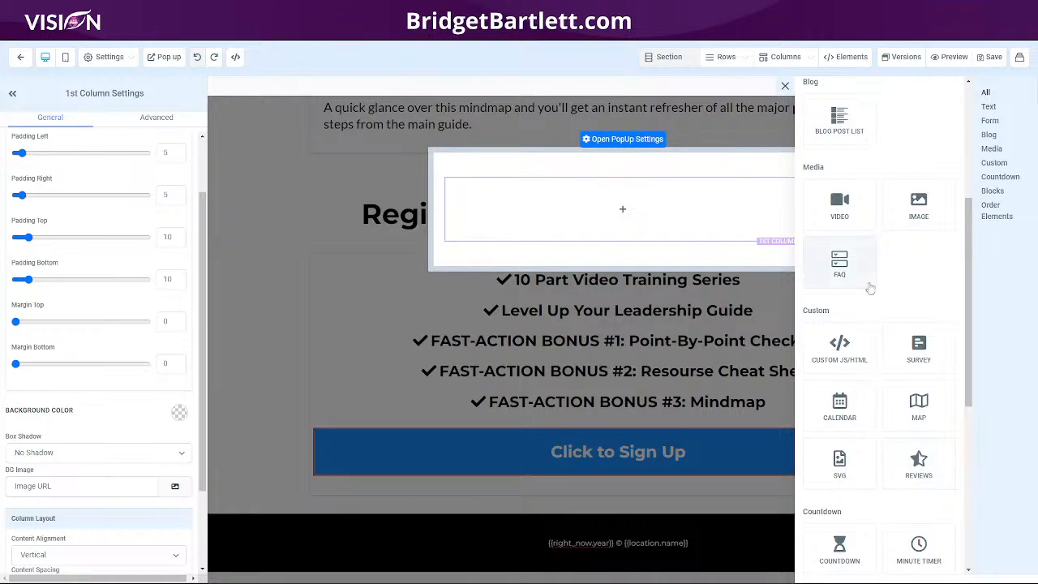
scroll(894, 400, down, 3)
scroll(897, 409, down, 1)
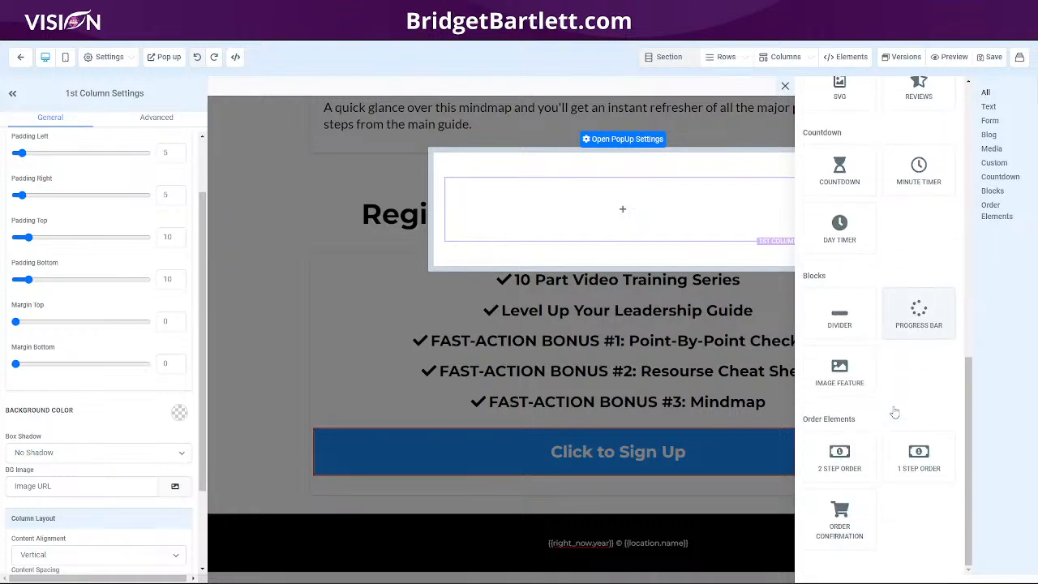
scroll(922, 367, up, 4)
scroll(923, 361, up, 2)
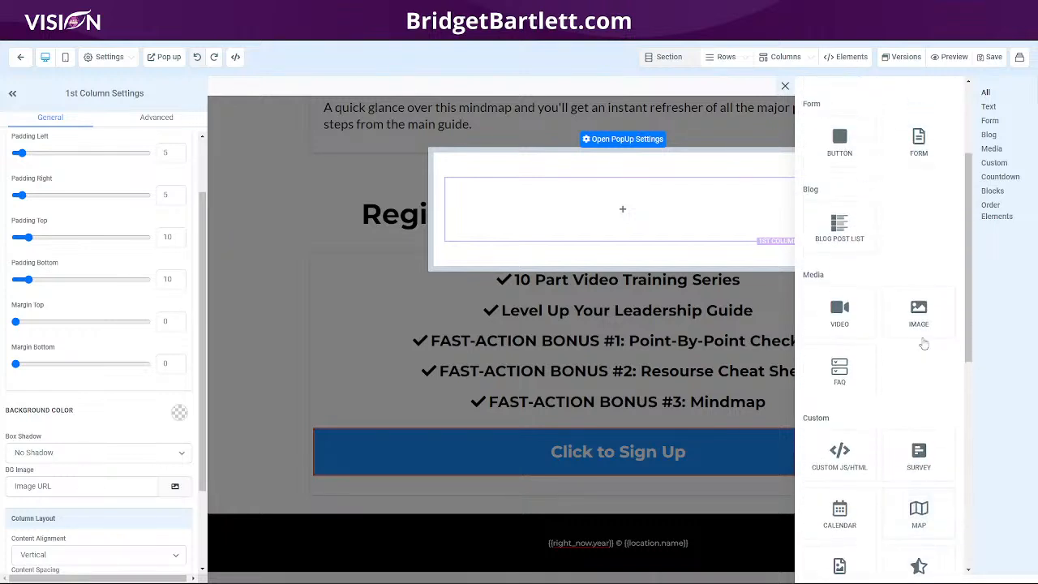
scroll(923, 324, up, 1)
drag(922, 264, 592, 229)
click(410, 273)
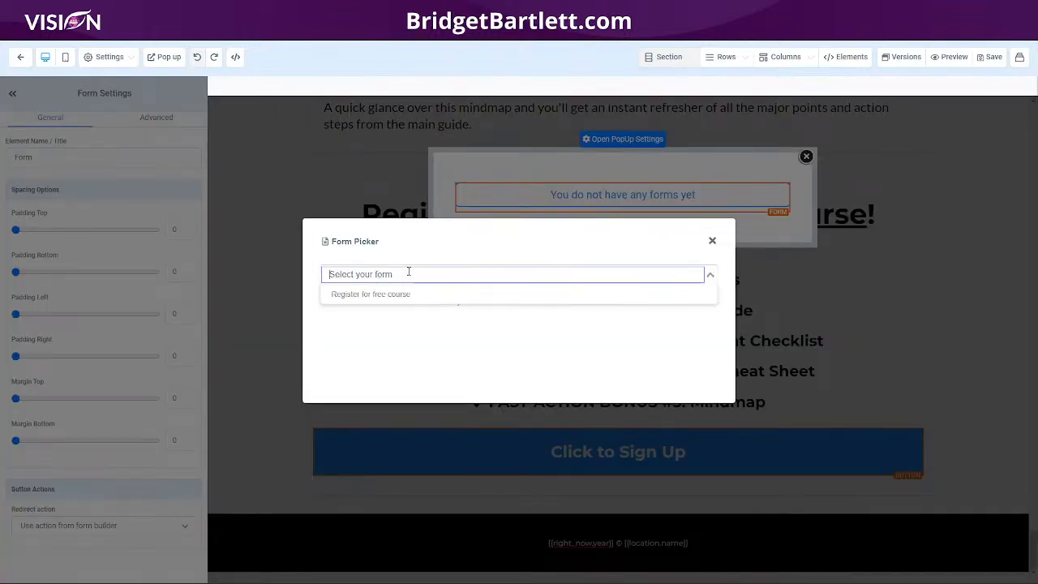
click(364, 297)
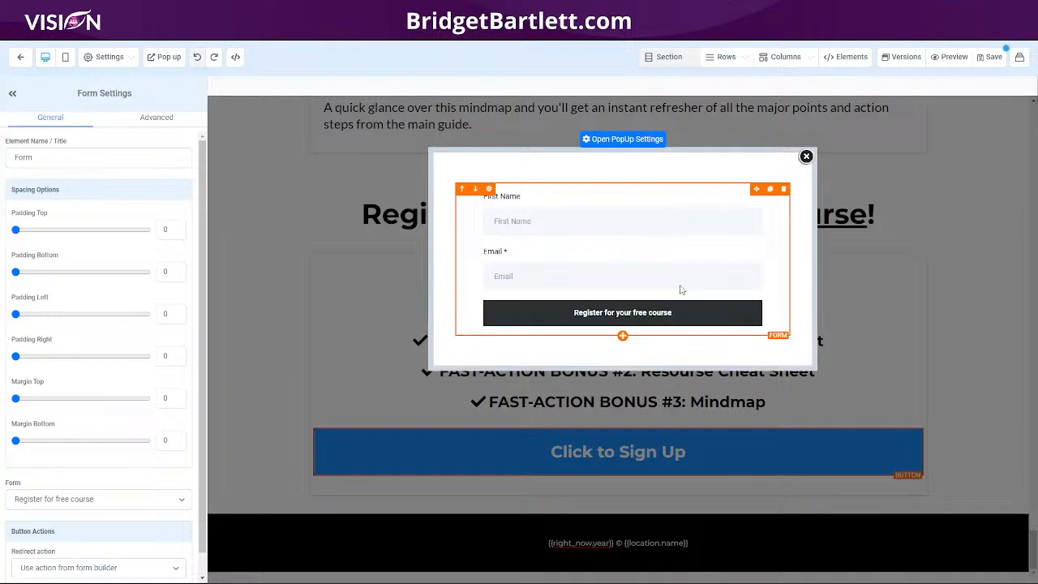
click(991, 57)
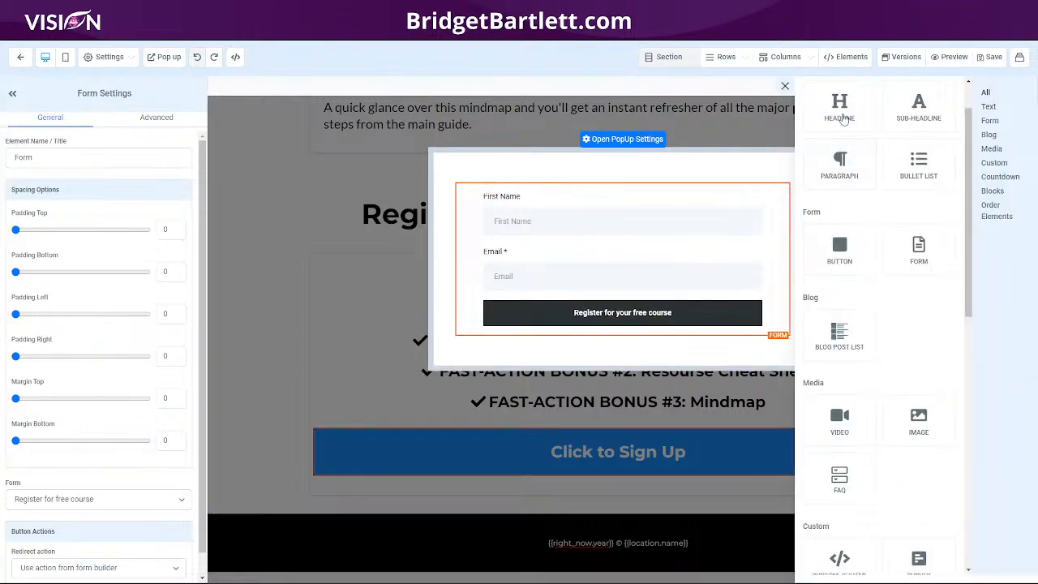
Add a headline above the popup form reading "Enter Your Info To Get Access".
drag(841, 113, 565, 198)
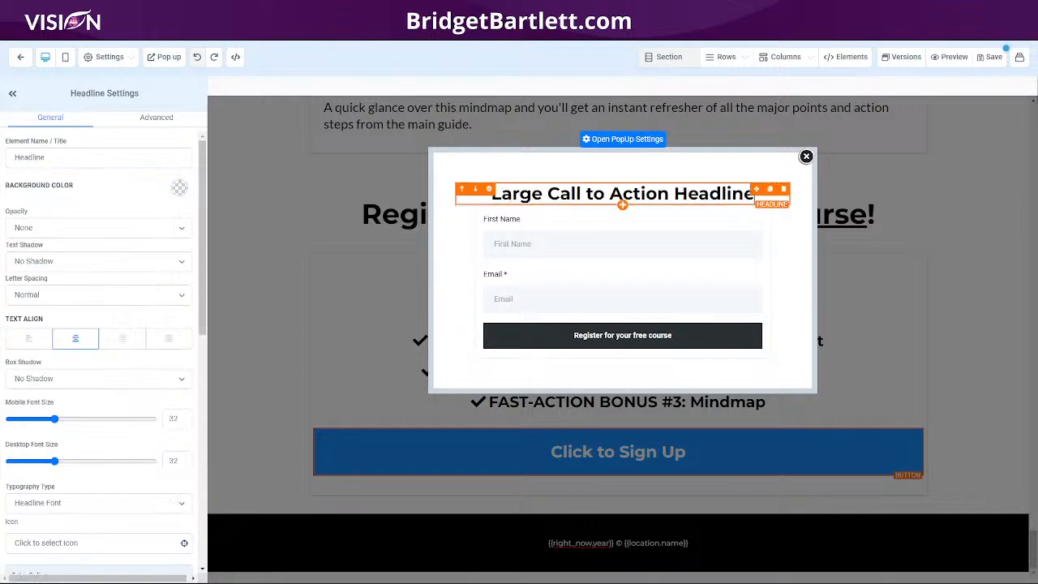
drag(489, 195, 773, 200)
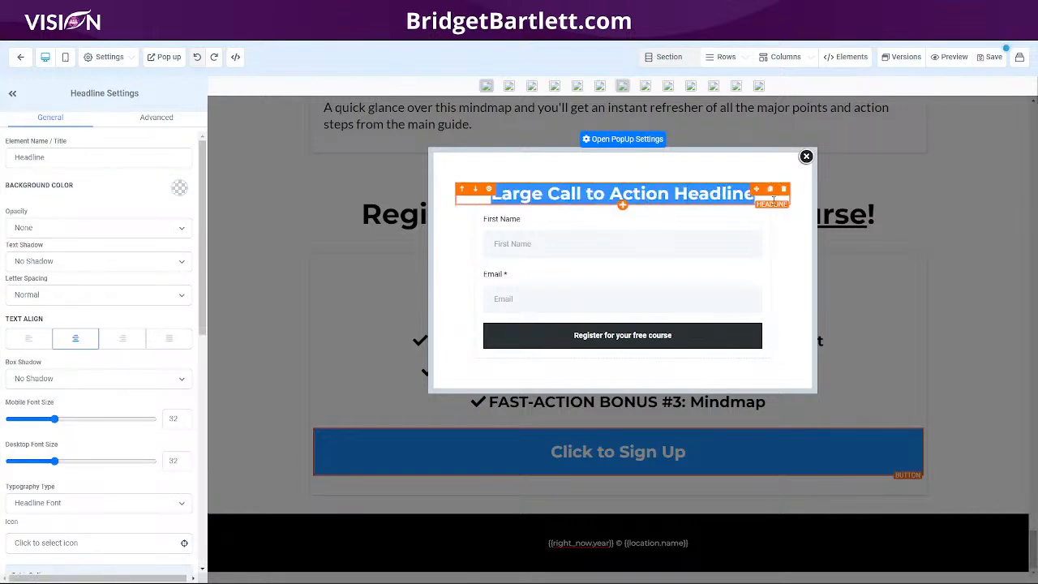
text(Enter)
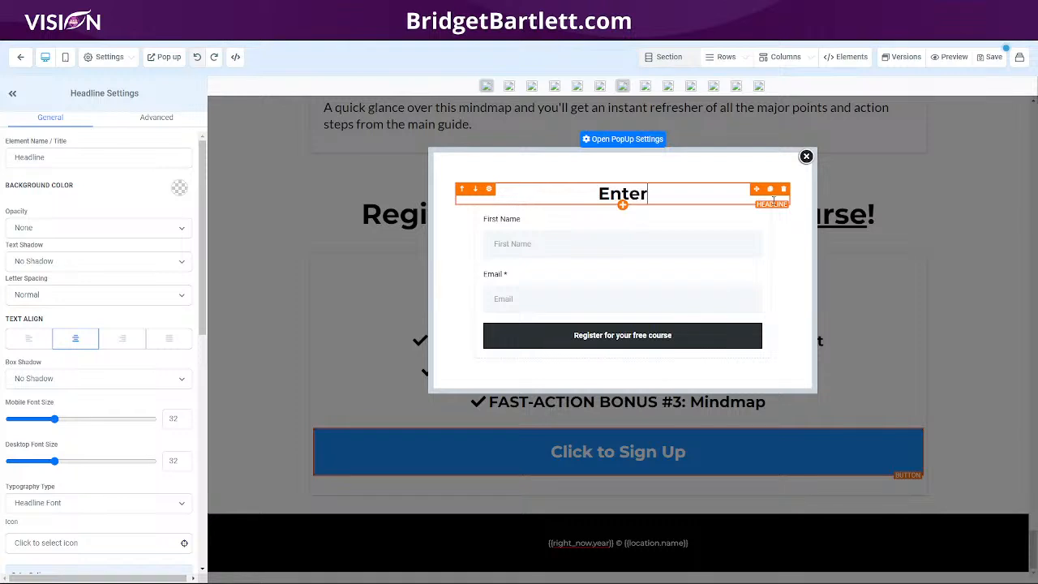
text( Your )
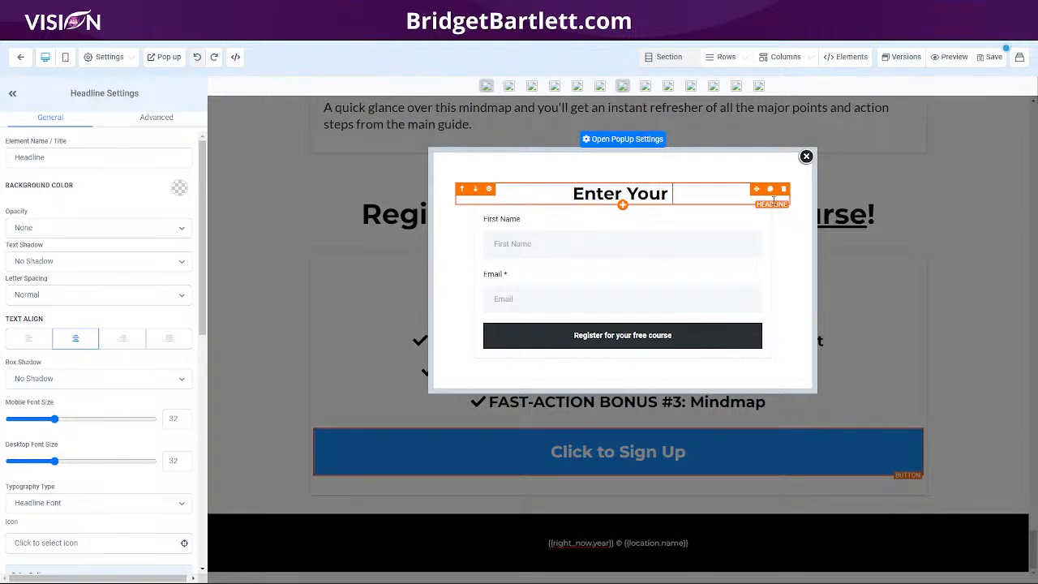
text(Info To Re)
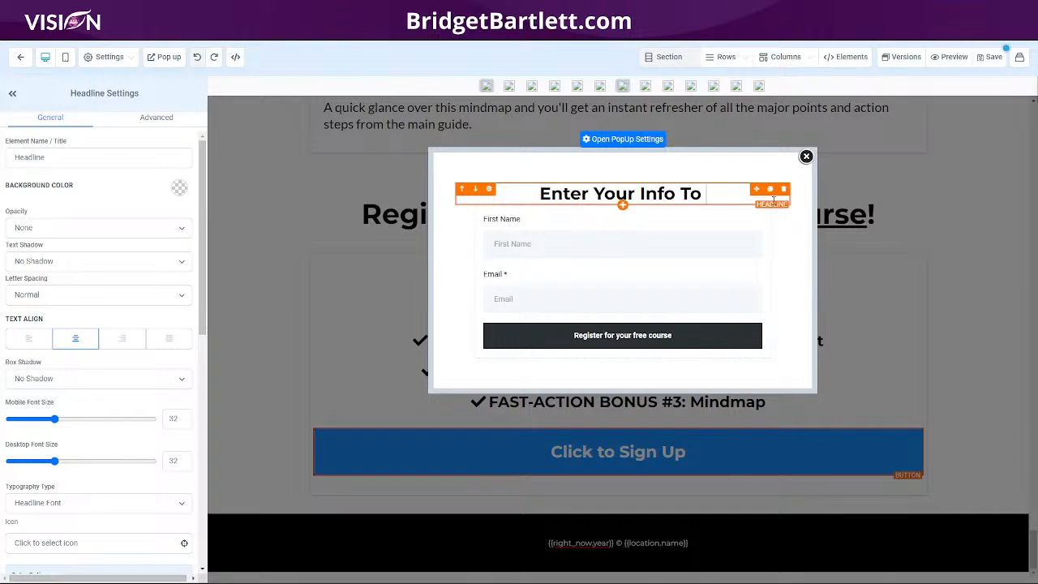
key(BackSpace)
key(BackSpace)
text(Get)
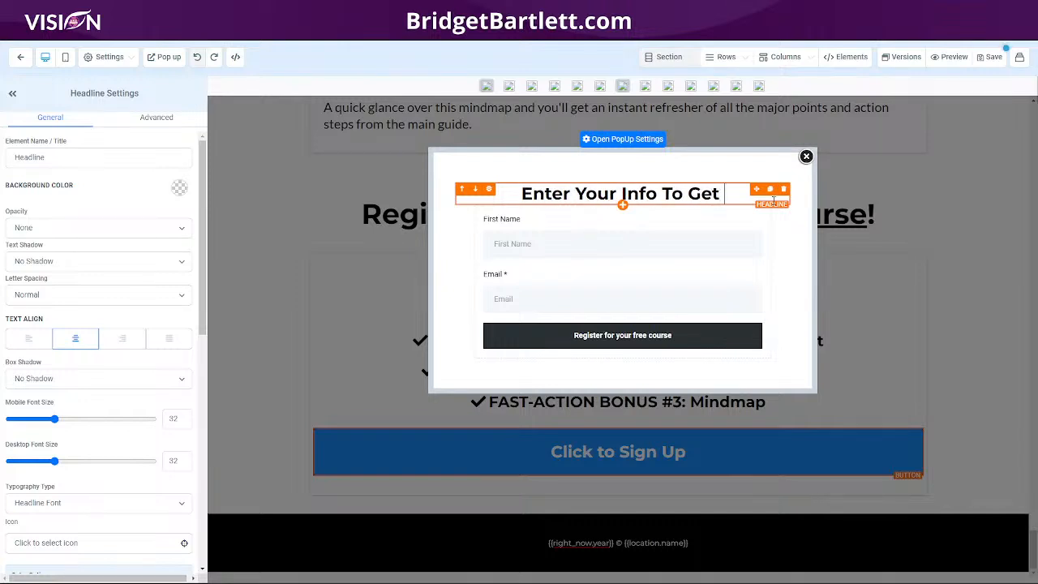
text( Accesws)
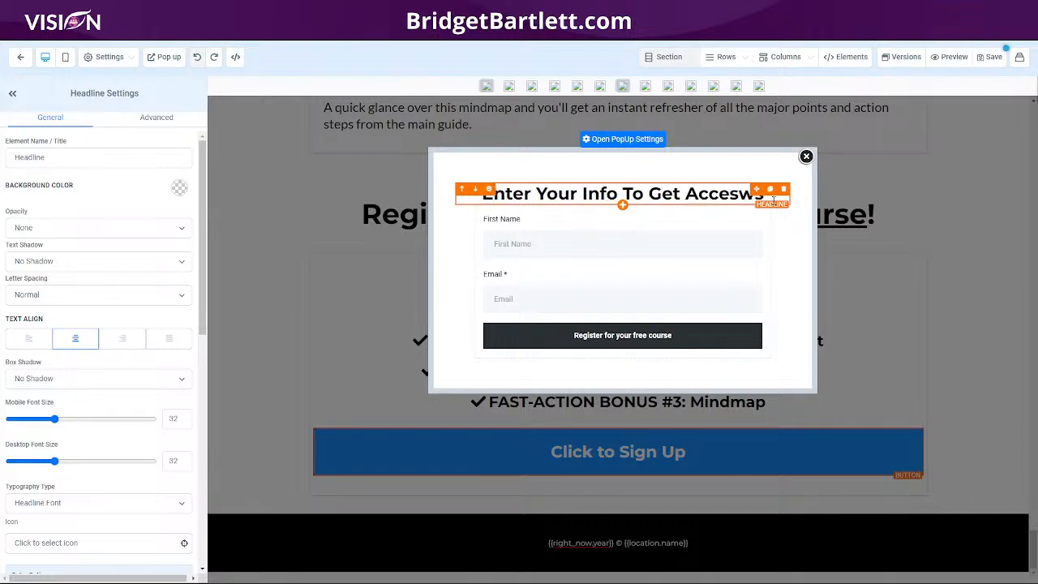
key(BackSpace)
key(BackSpace)
text(s)
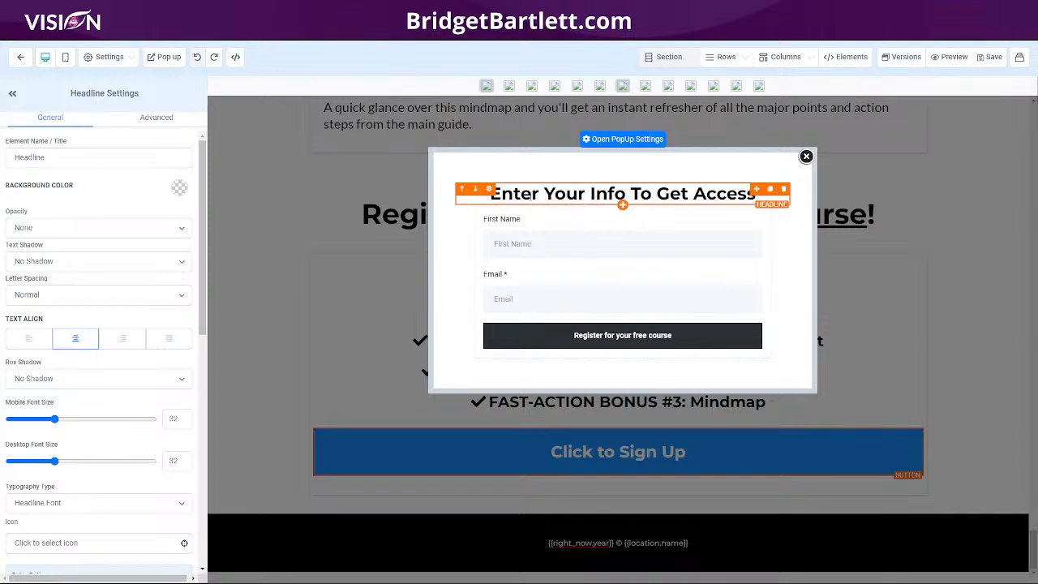
Set the popup form's redirect action to Go to Next step, save the page, and close the popup.
click(532, 282)
scroll(58, 524, down, 2)
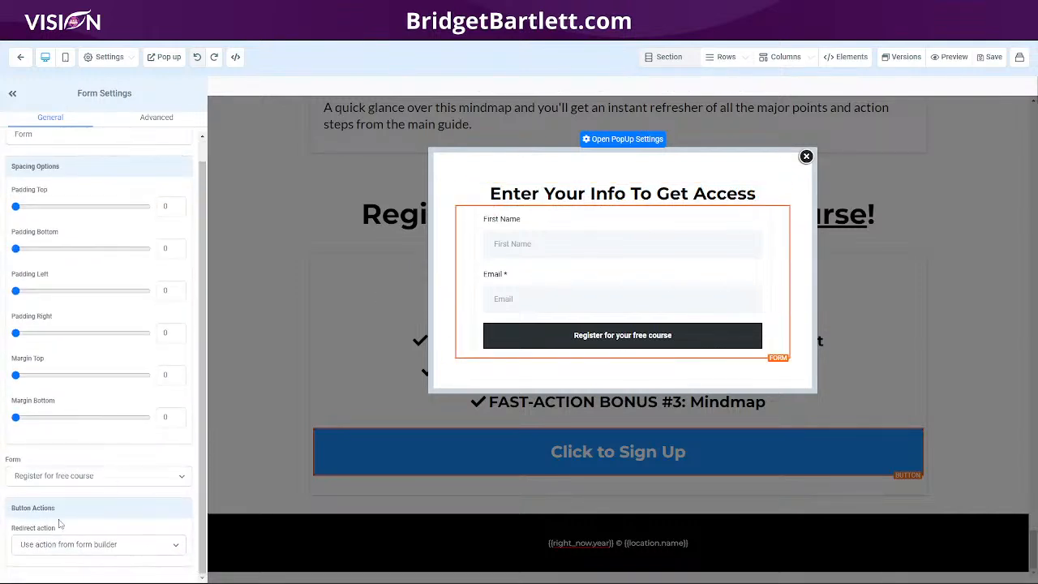
click(74, 545)
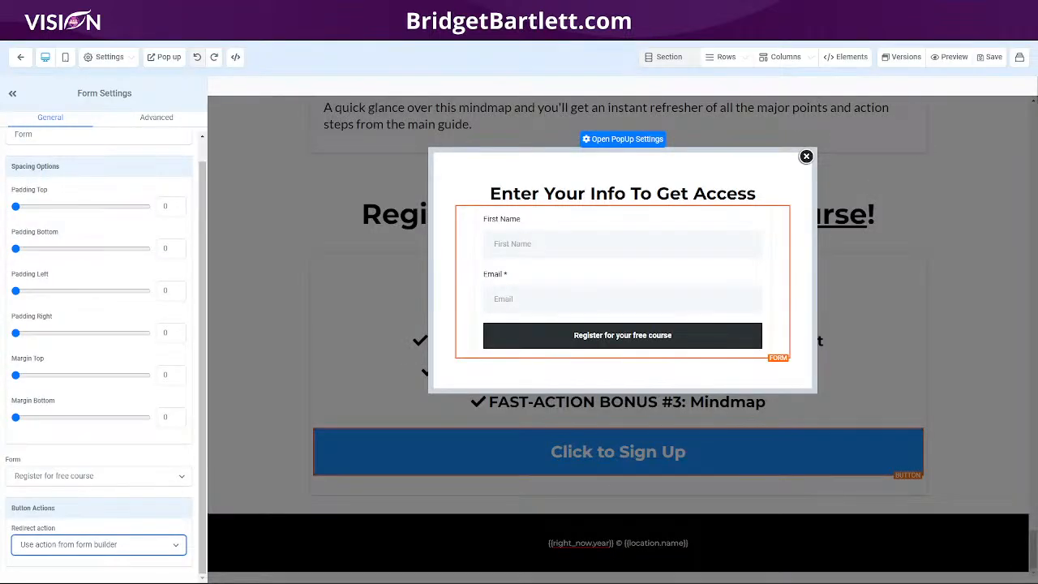
click(52, 549)
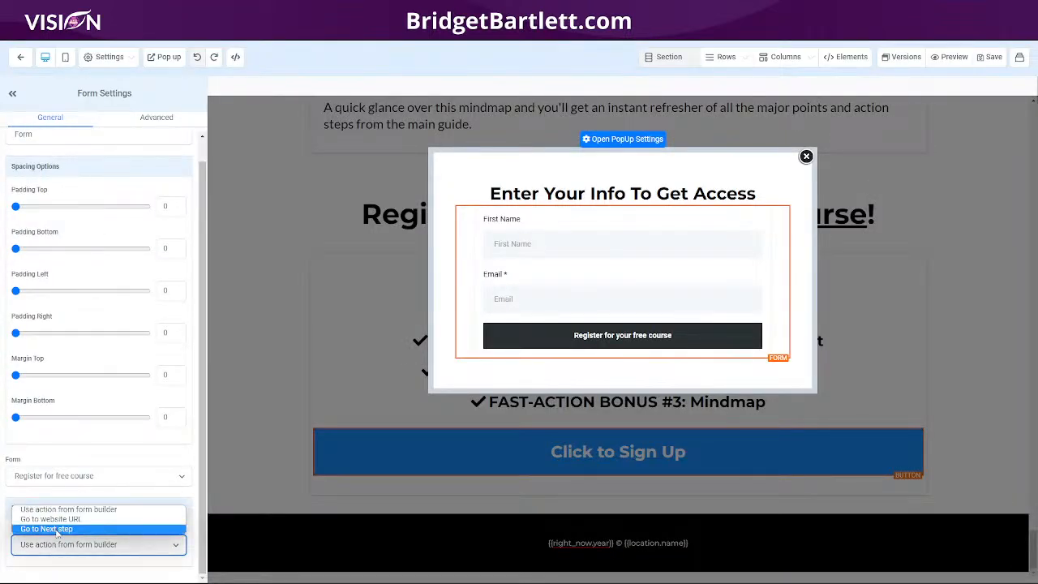
click(57, 528)
click(51, 548)
click(58, 528)
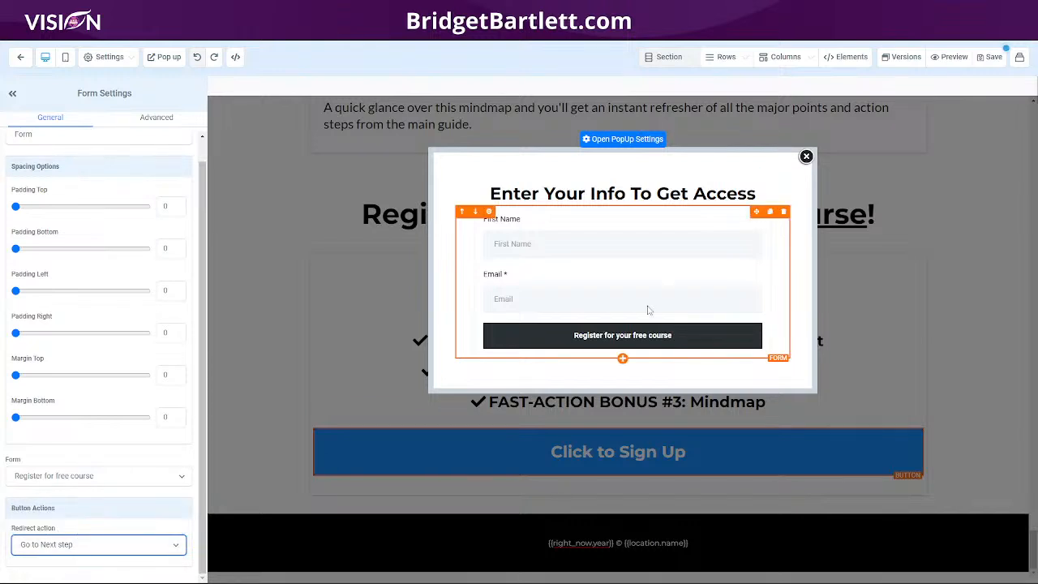
click(992, 58)
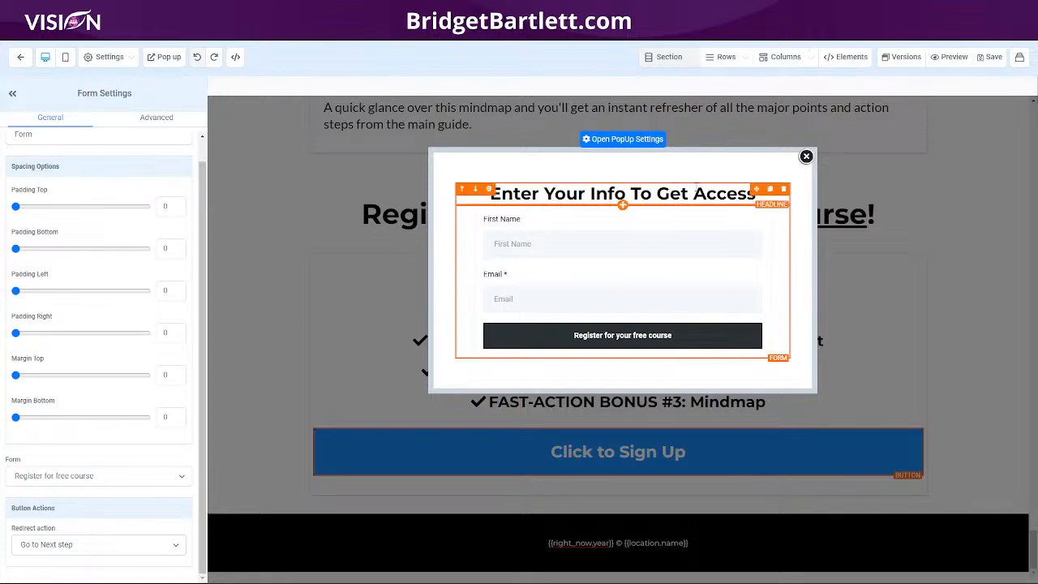
click(806, 156)
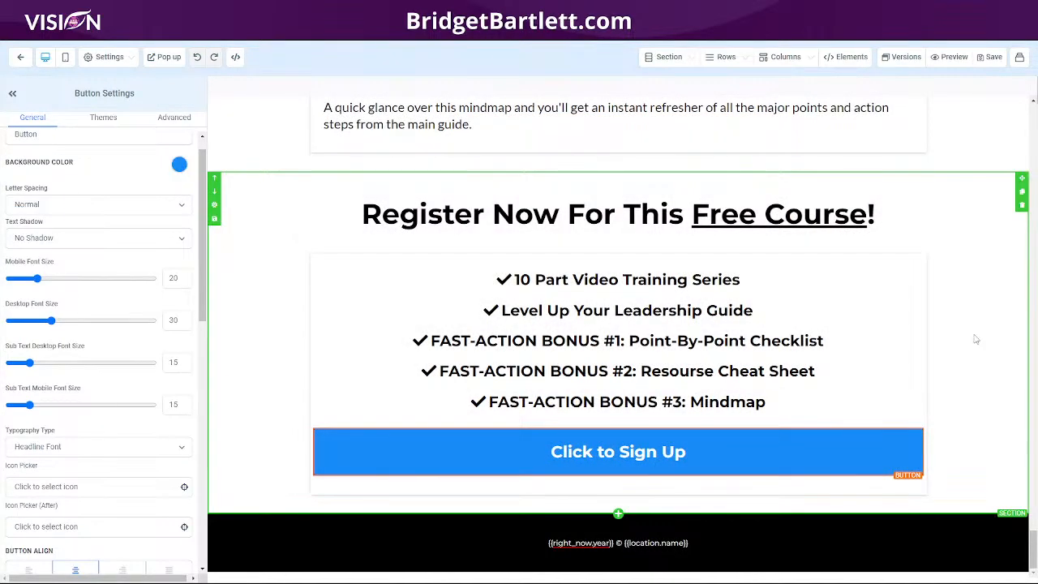
Open the image settings of the header's LOGO placeholder and select its image URL.
scroll(976, 339, up, 20)
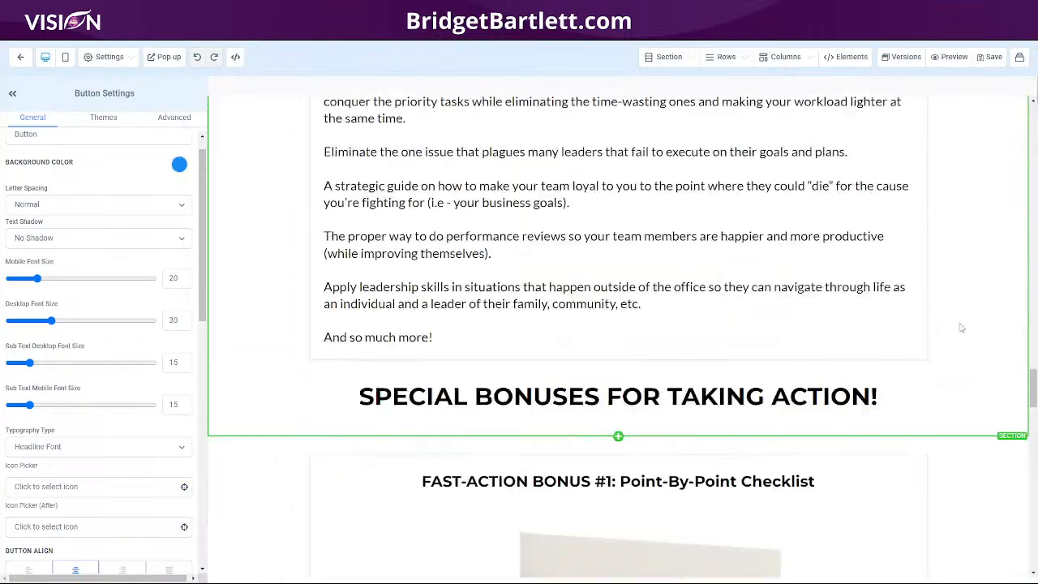
scroll(963, 324, up, 20)
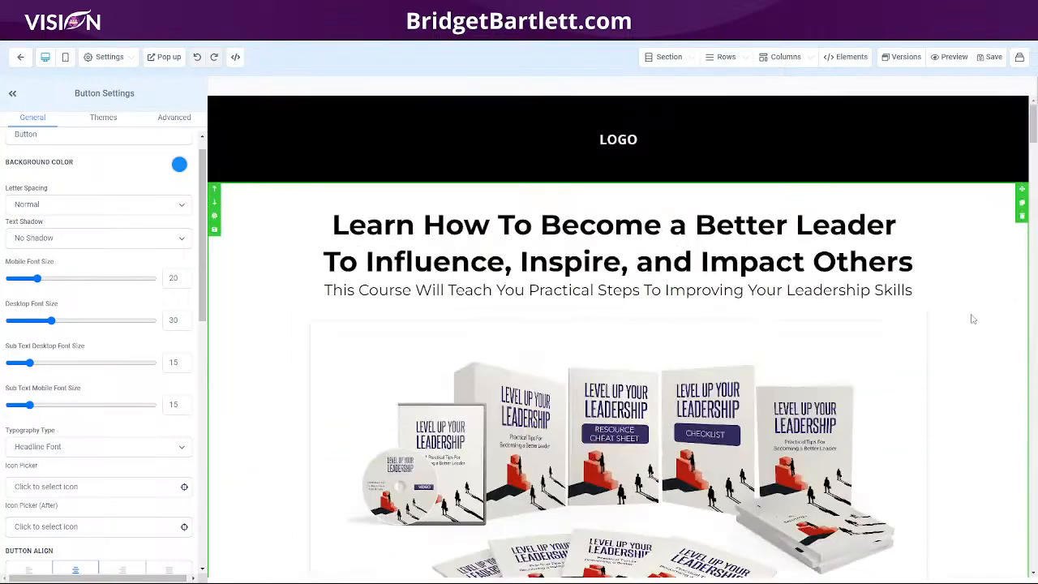
click(586, 141)
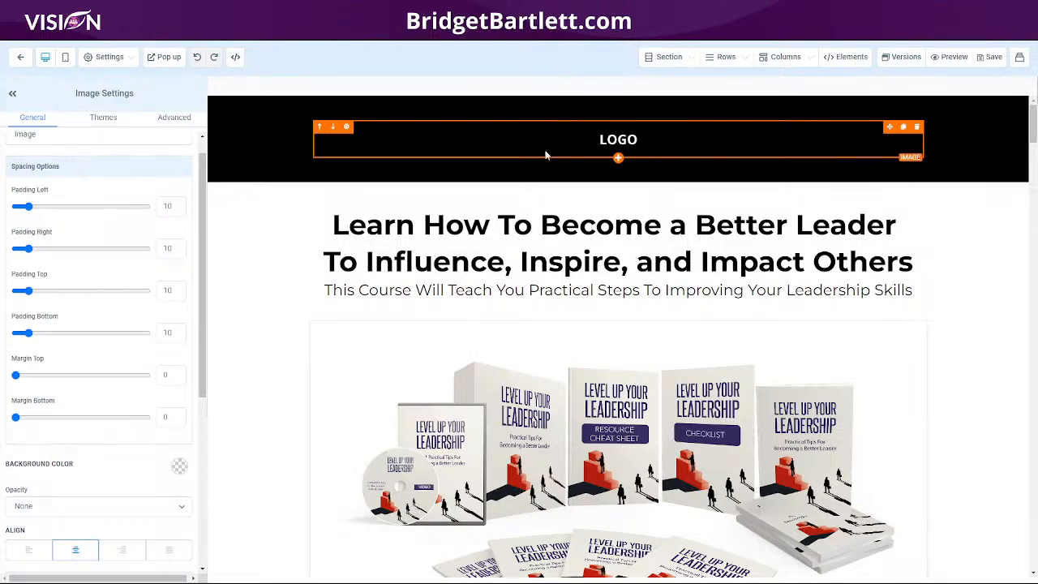
scroll(56, 461, down, 4)
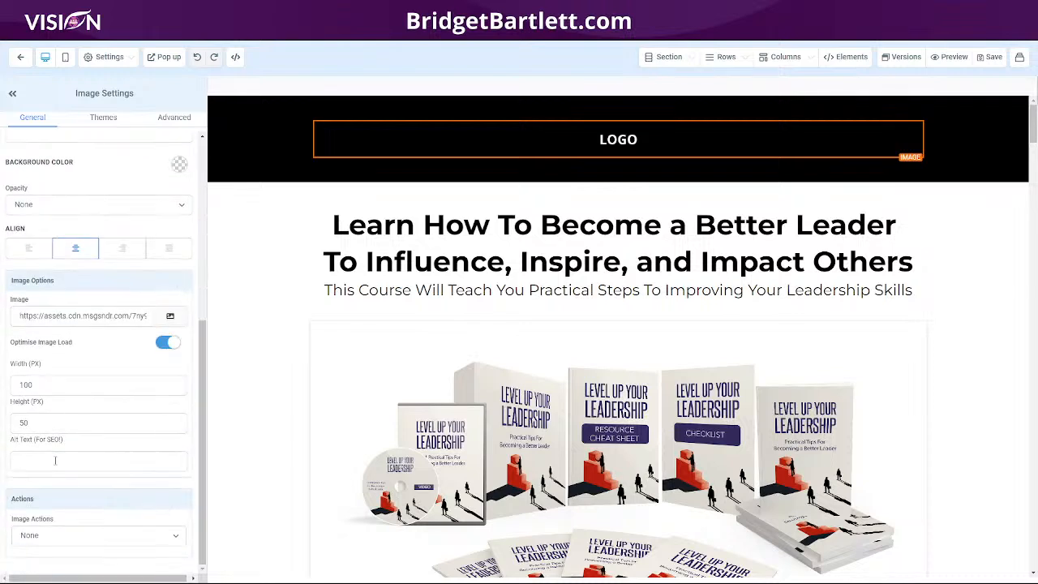
drag(16, 319, 148, 321)
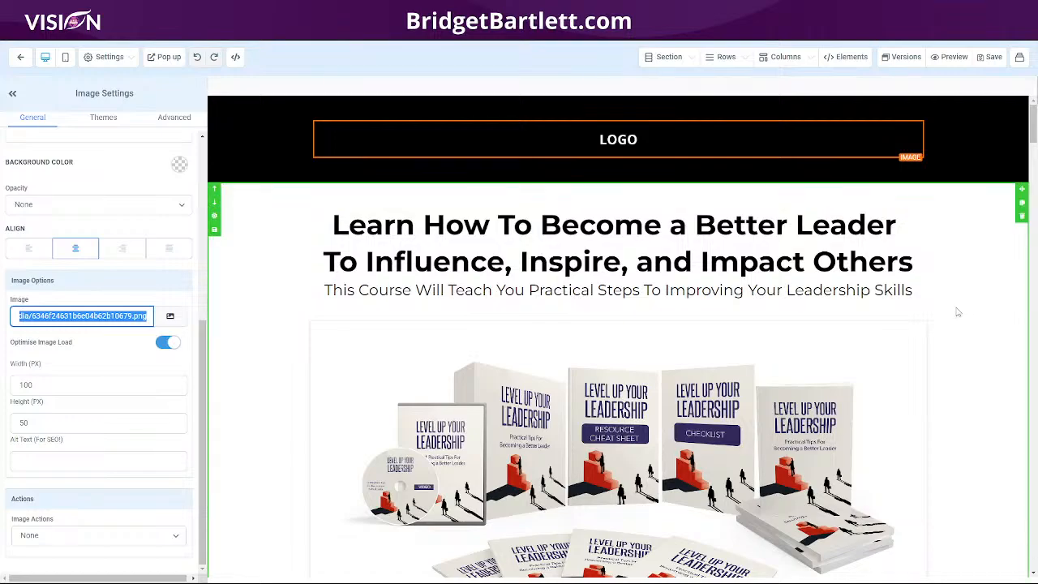
Bring up the custom background color entry for the Click to Sign Up button and select its hex value.
scroll(956, 312, down, 10)
scroll(981, 318, down, 20)
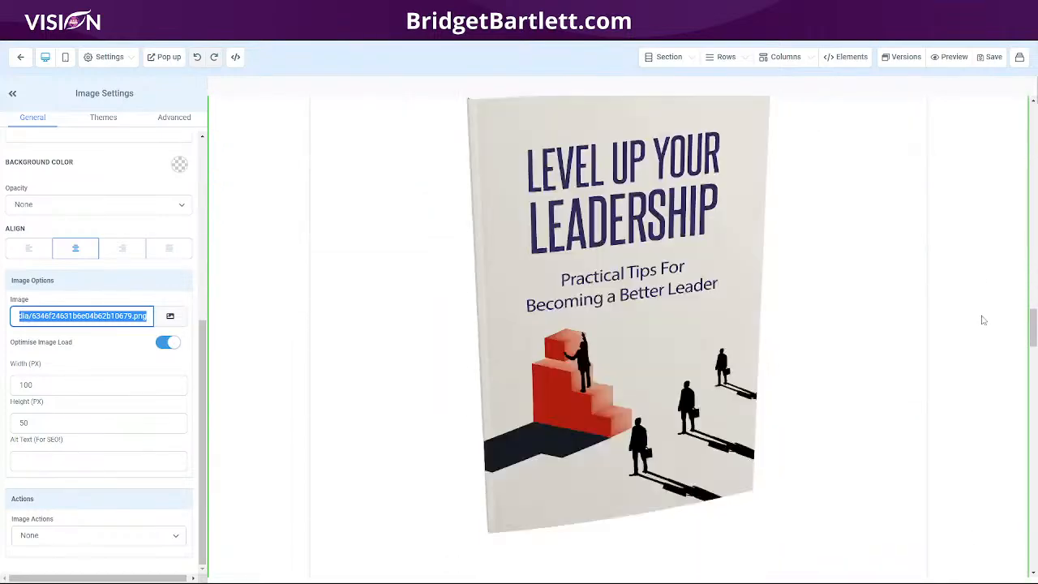
scroll(981, 320, down, 10)
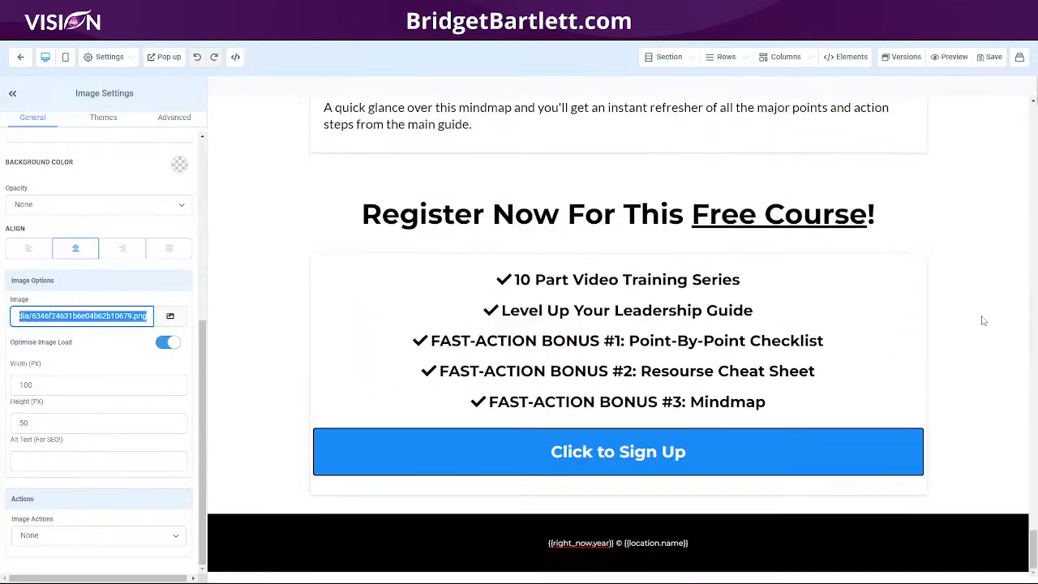
click(466, 438)
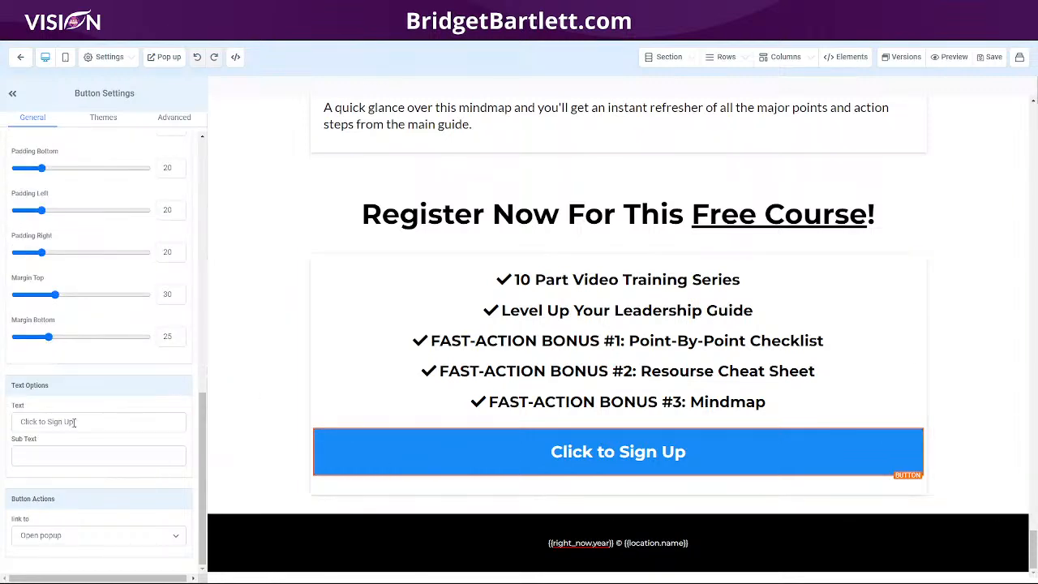
scroll(143, 370, up, 8)
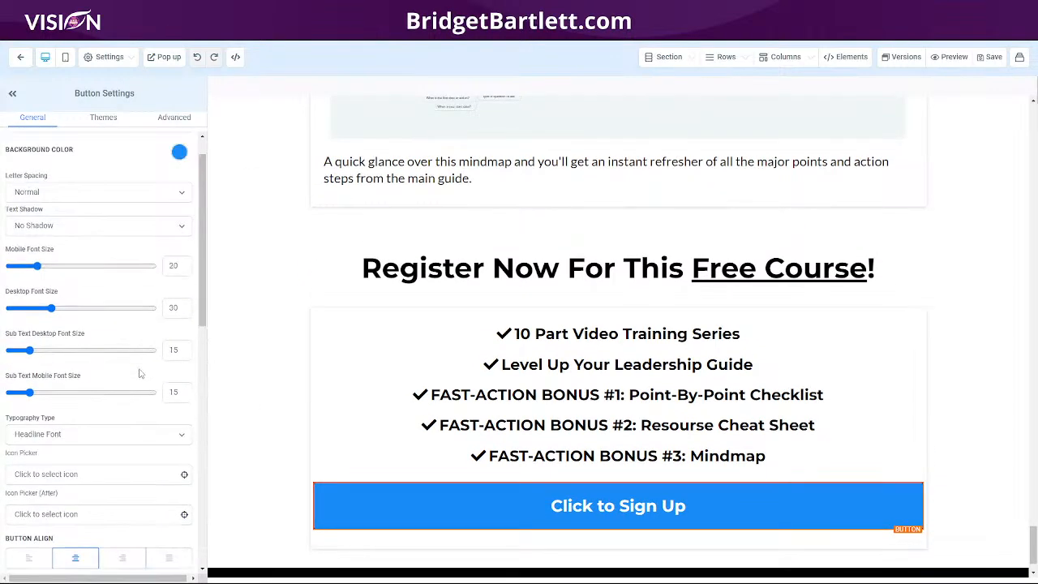
click(179, 189)
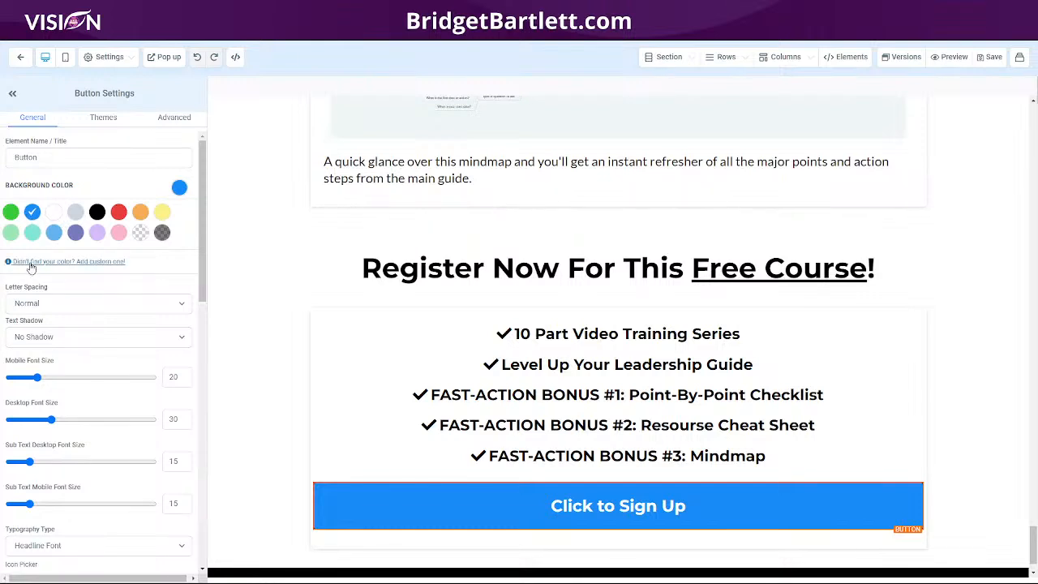
click(73, 262)
click(45, 301)
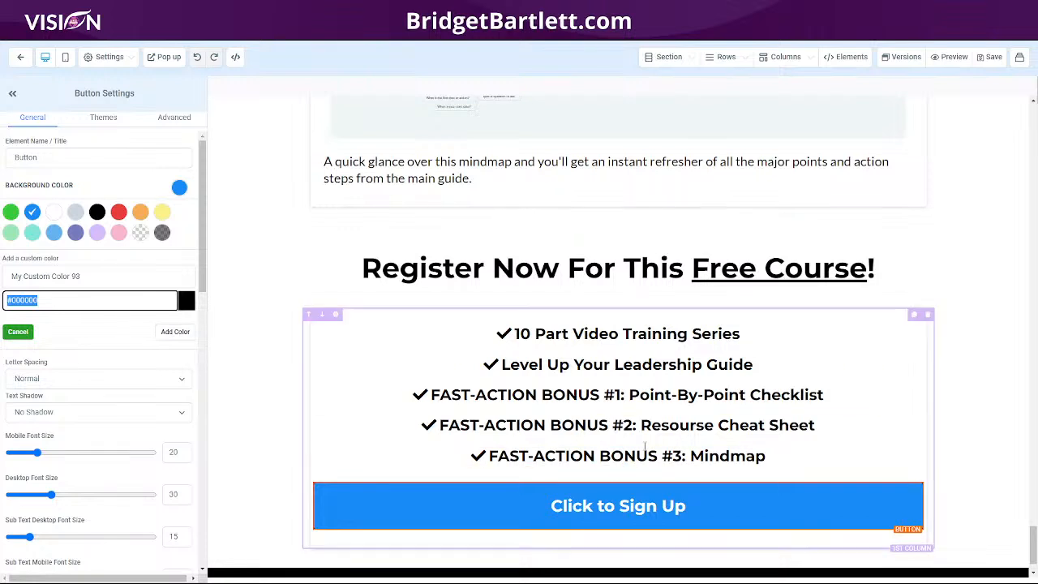
Examine the current-year and location-name merge fields in the footer's sub headline text.
scroll(617, 519, down, 1)
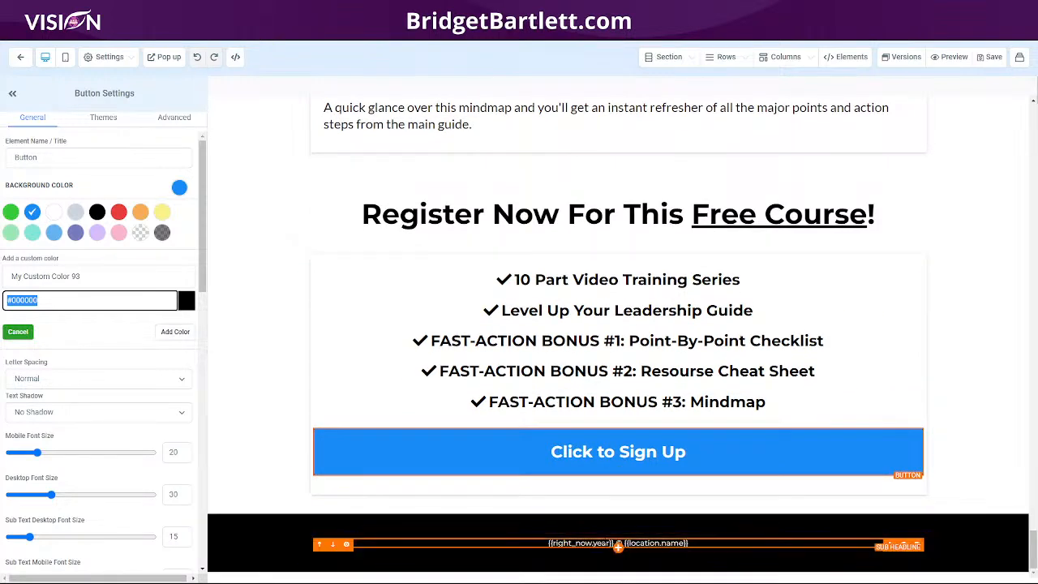
click(618, 543)
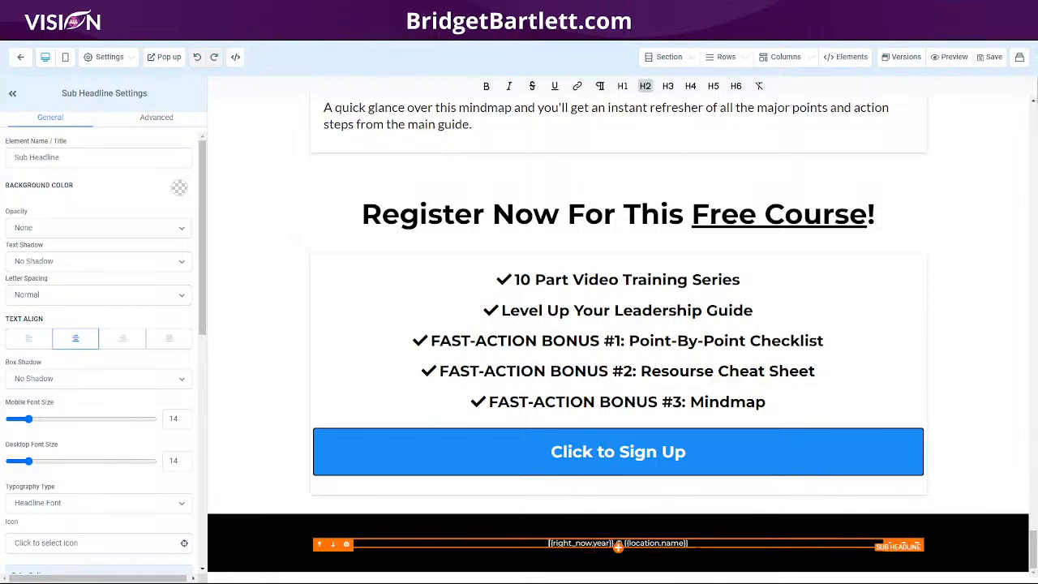
drag(685, 543, 629, 543)
drag(548, 543, 616, 549)
drag(689, 543, 625, 543)
click(708, 544)
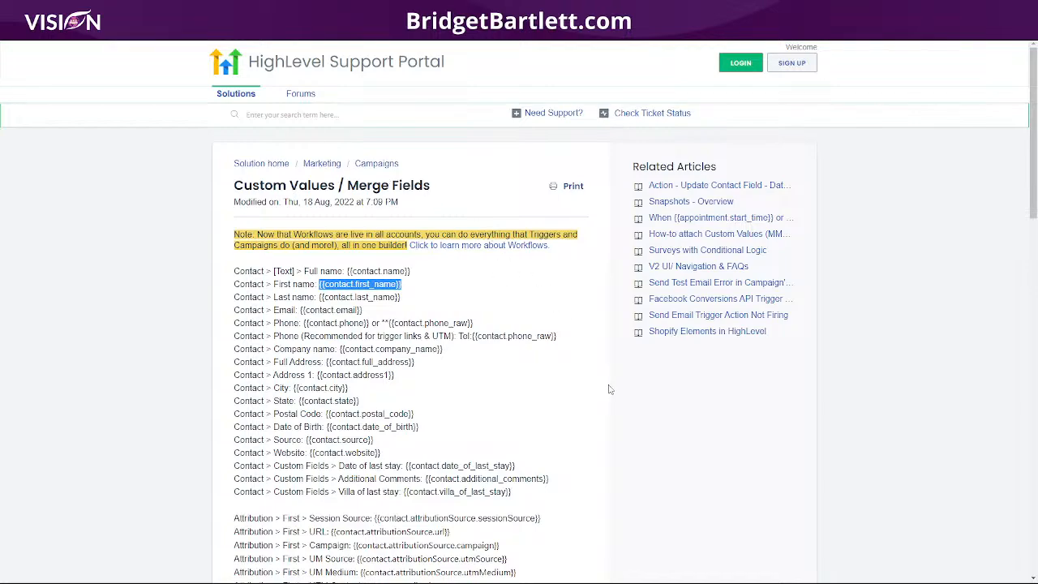
Look through the Custom Values / Merge Fields list on the HighLevel Support Portal, including the Account and Right Now fields.
scroll(616, 377, down, 10)
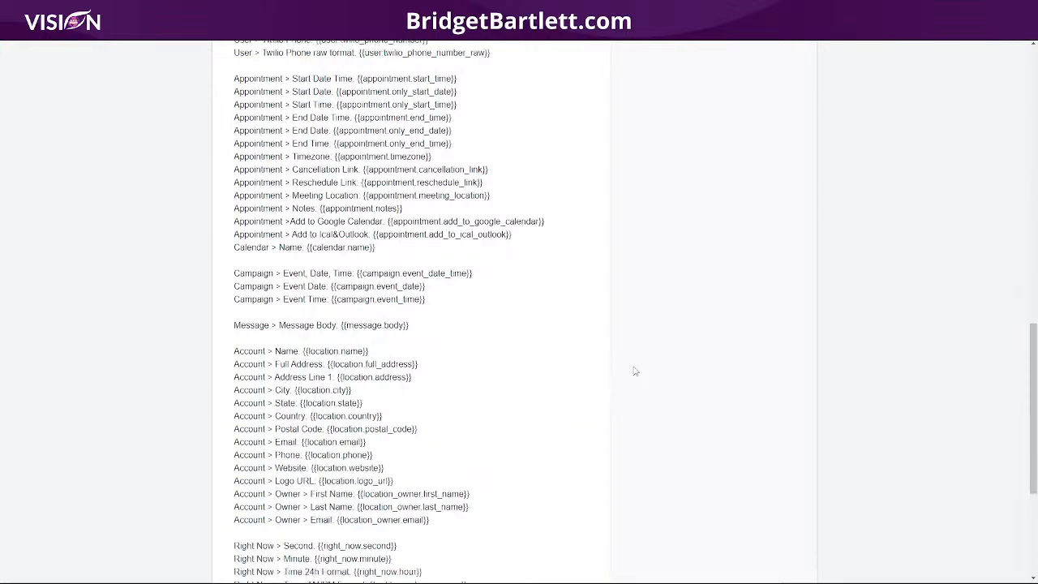
scroll(635, 370, down, 4)
scroll(635, 370, up, 12)
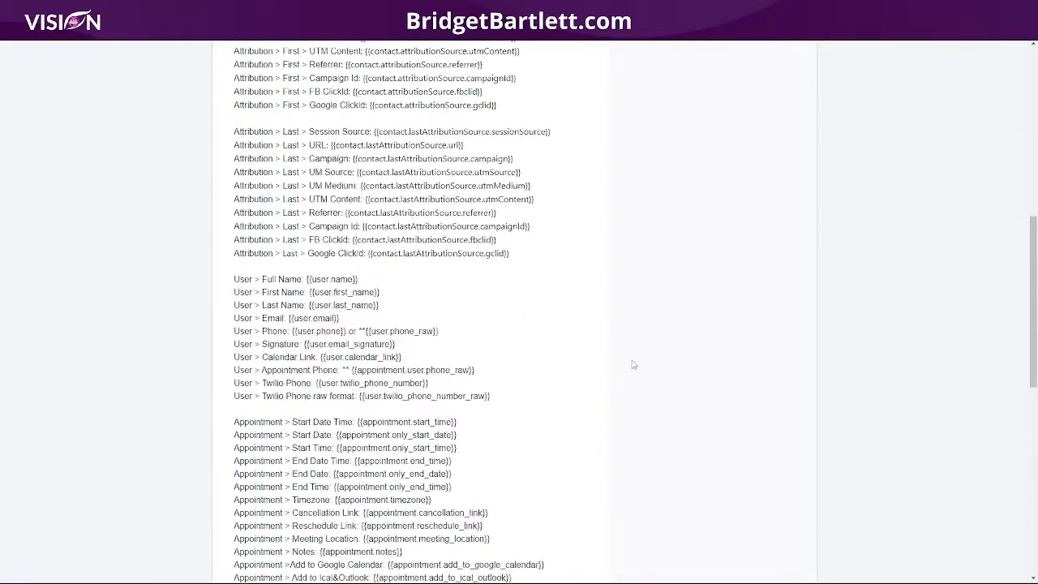
scroll(631, 363, up, 4)
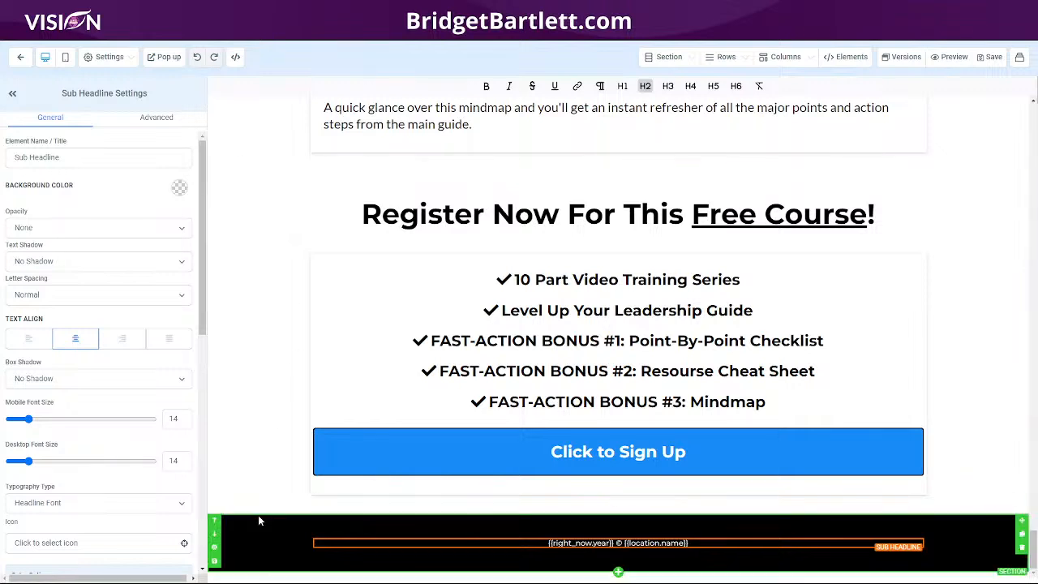
Save the black footer section as a global section named "Footer".
click(971, 531)
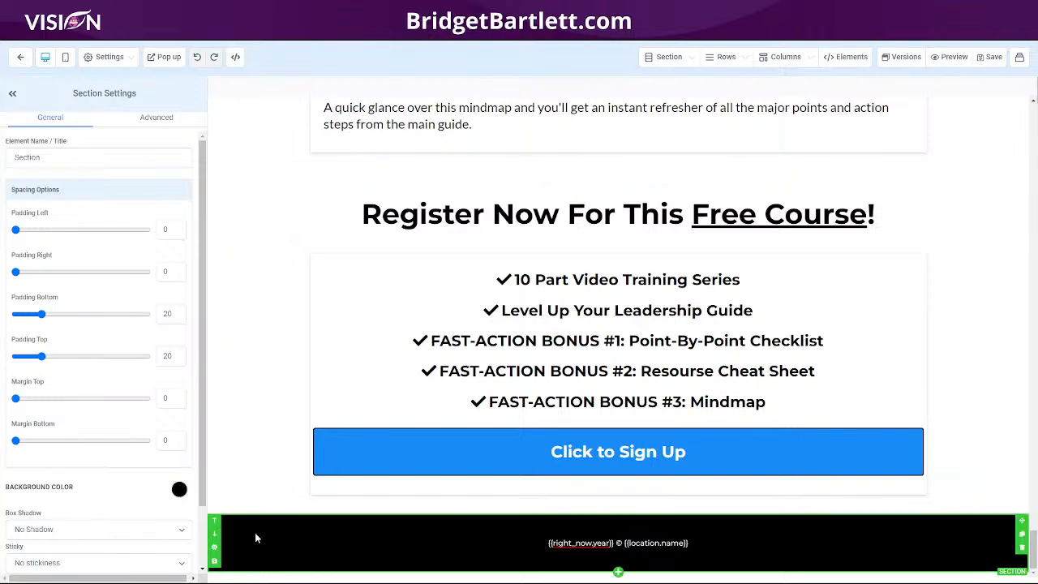
click(215, 562)
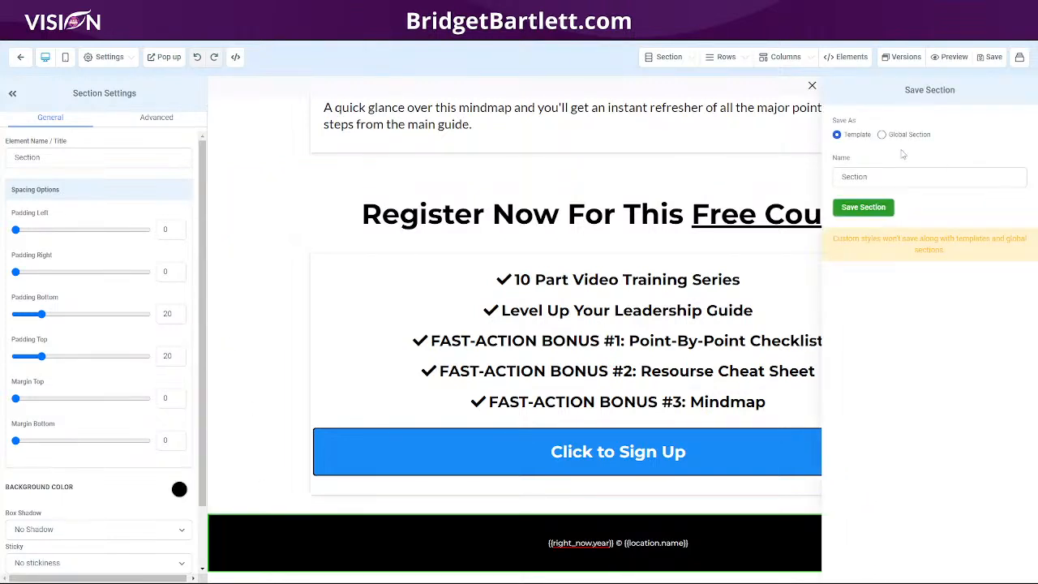
click(881, 134)
double_click(882, 176)
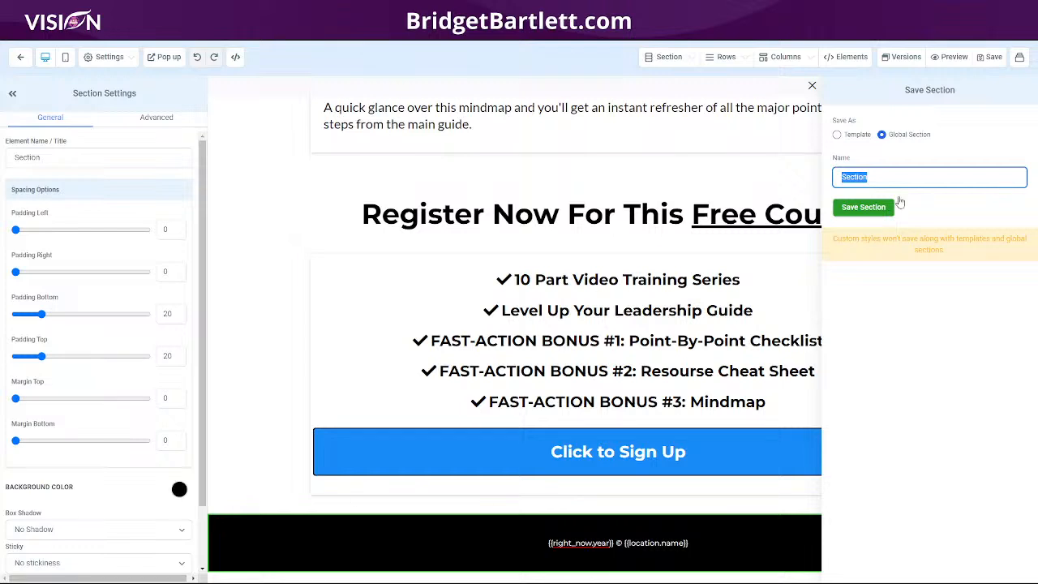
text(Footer)
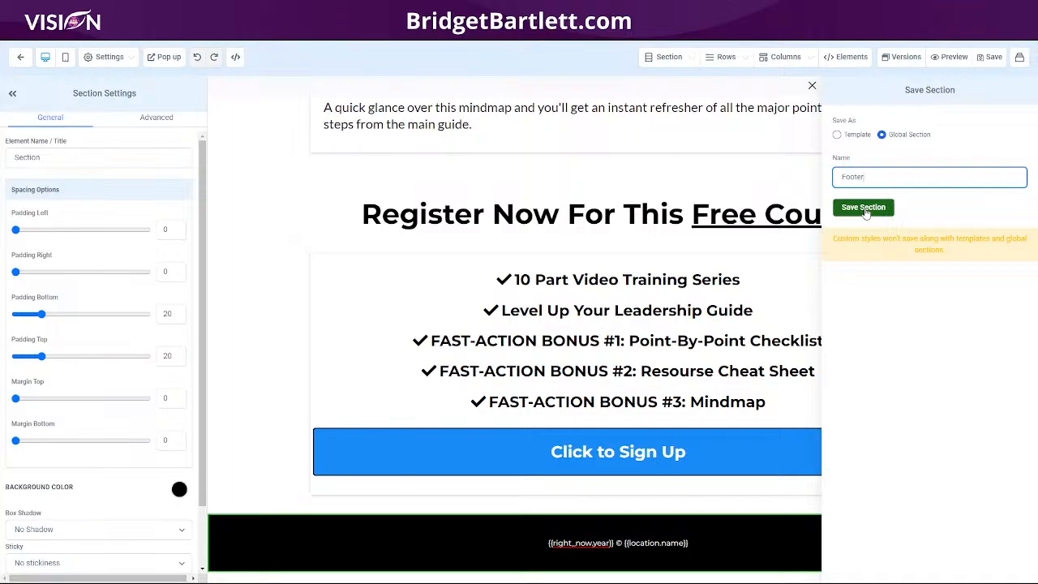
click(863, 208)
Save the black logo section as a global section named "Header".
scroll(973, 213, up, 10)
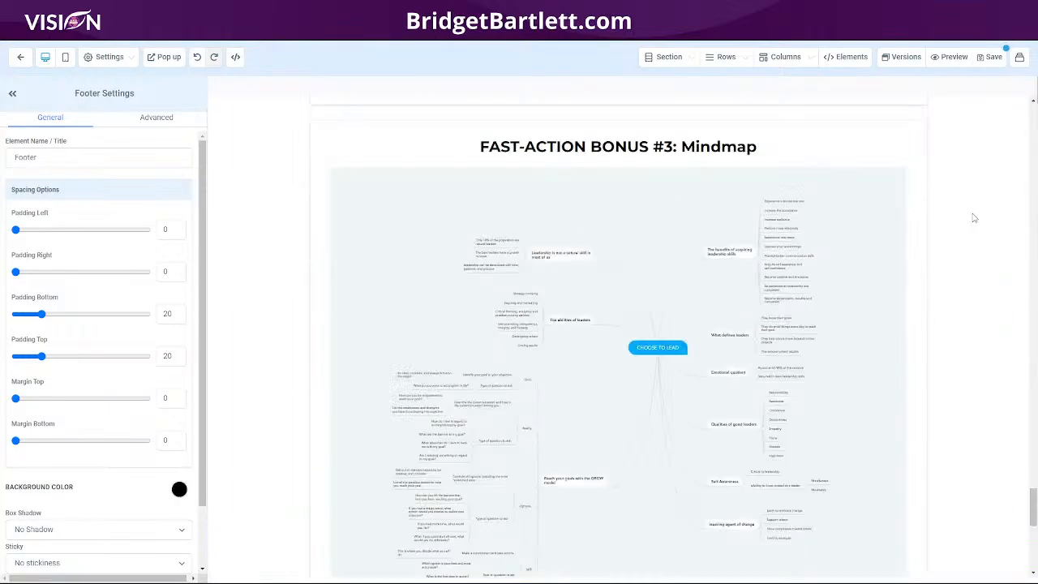
scroll(965, 197, up, 20)
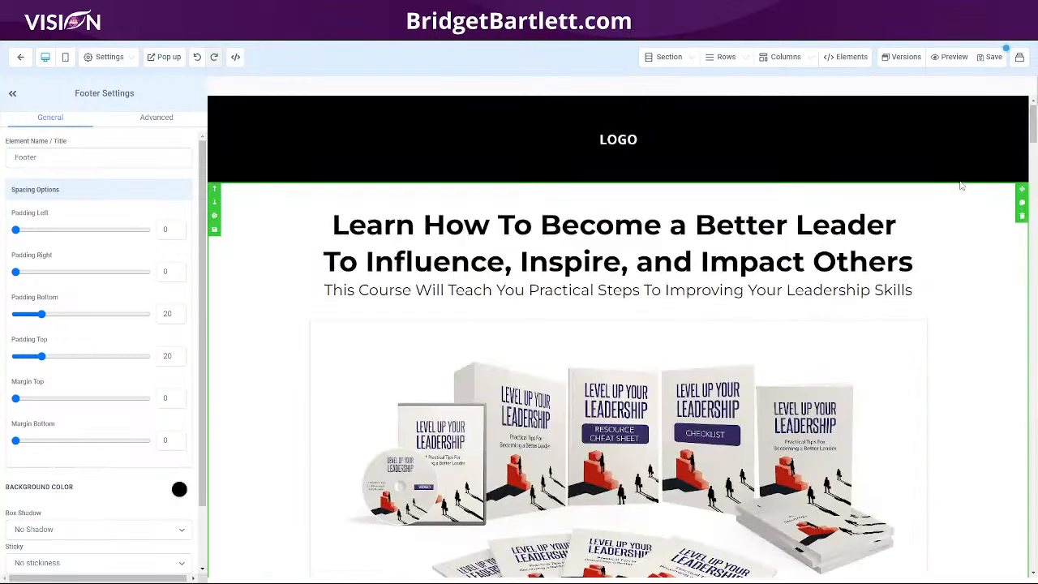
click(942, 130)
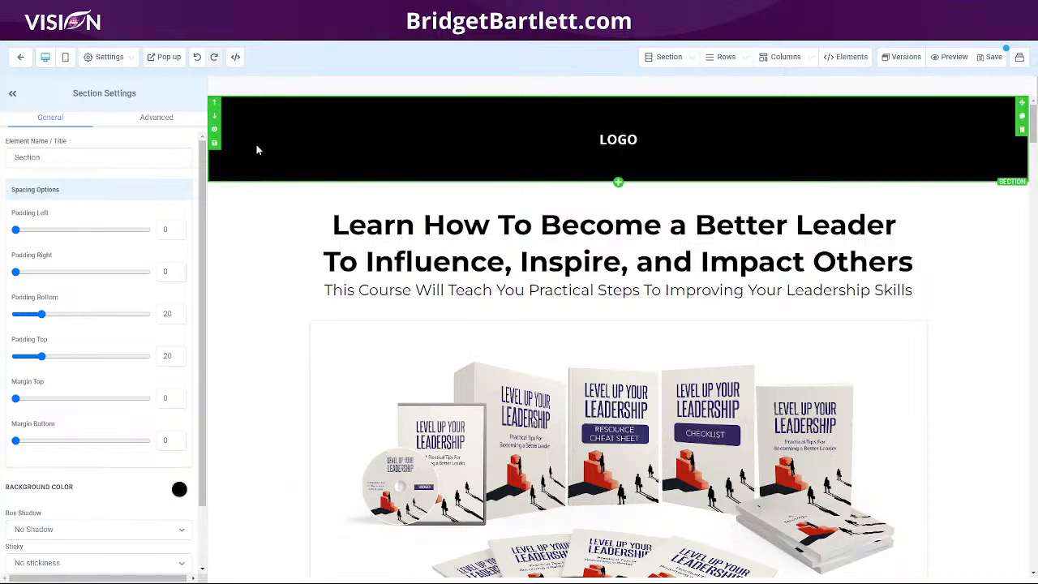
click(214, 146)
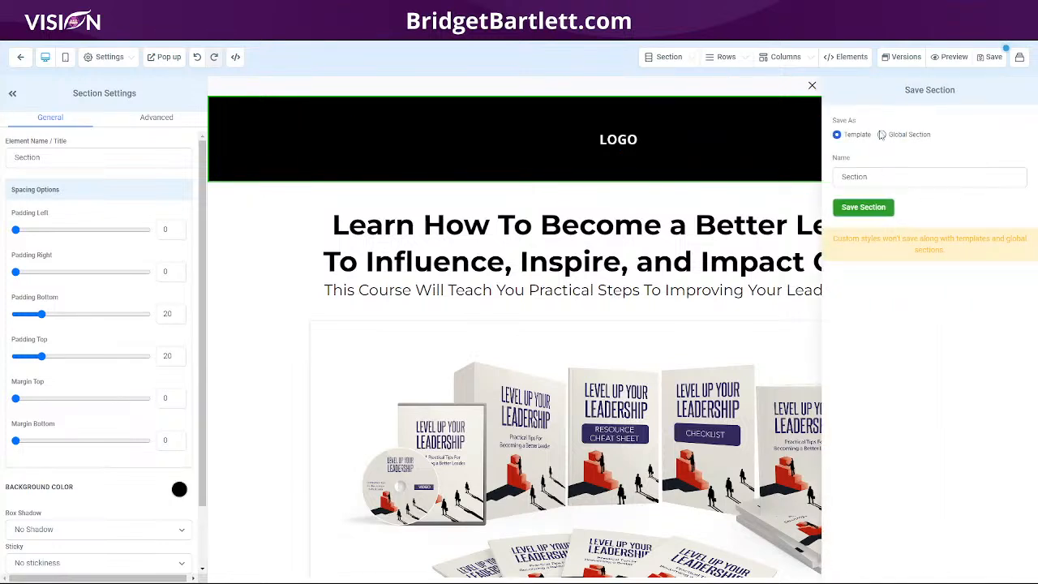
click(881, 135)
double_click(854, 176)
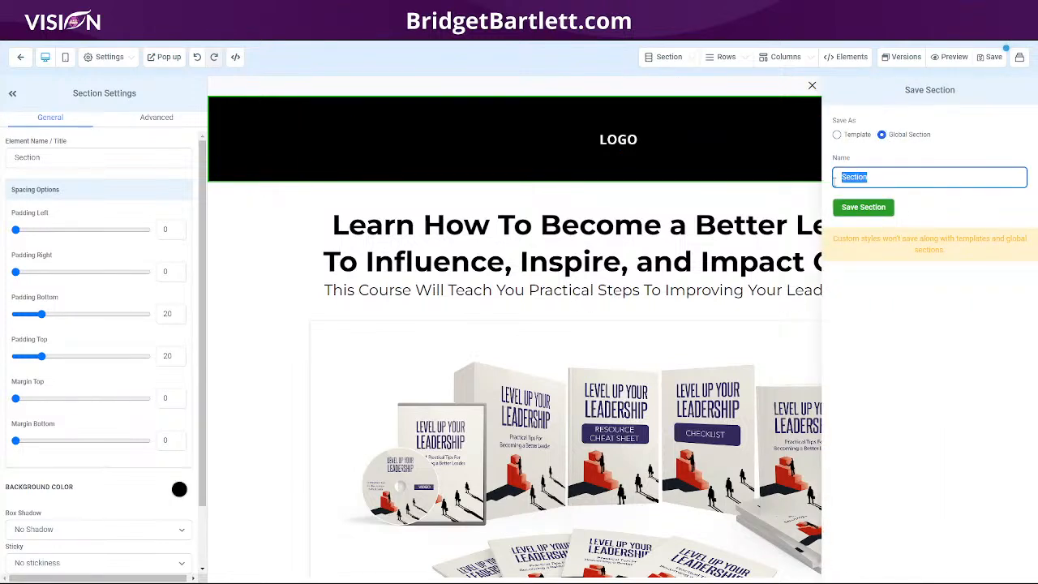
text(Header)
click(864, 207)
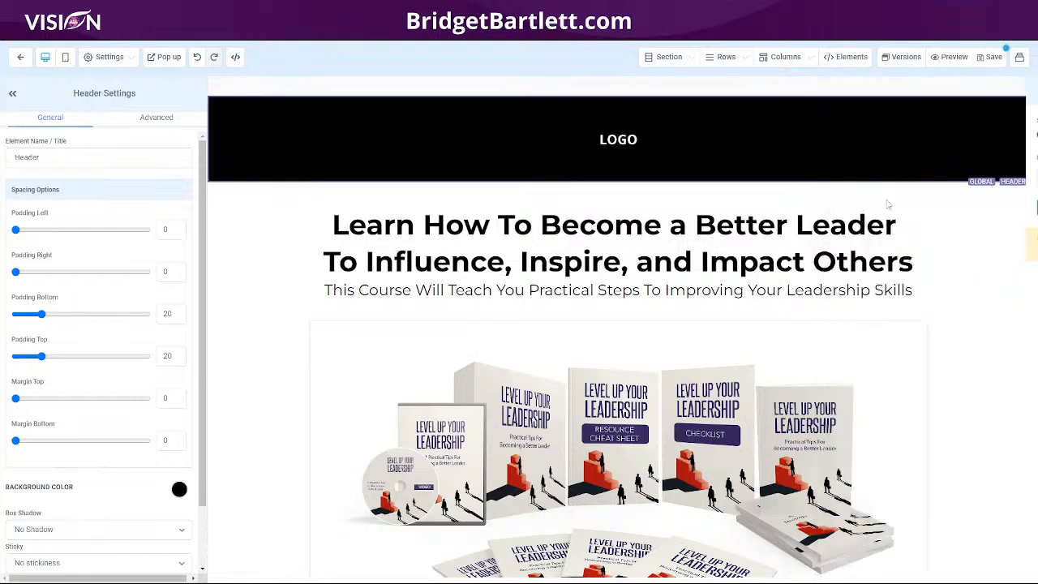
Save the registration page with its global header and footer, and publish it.
click(994, 58)
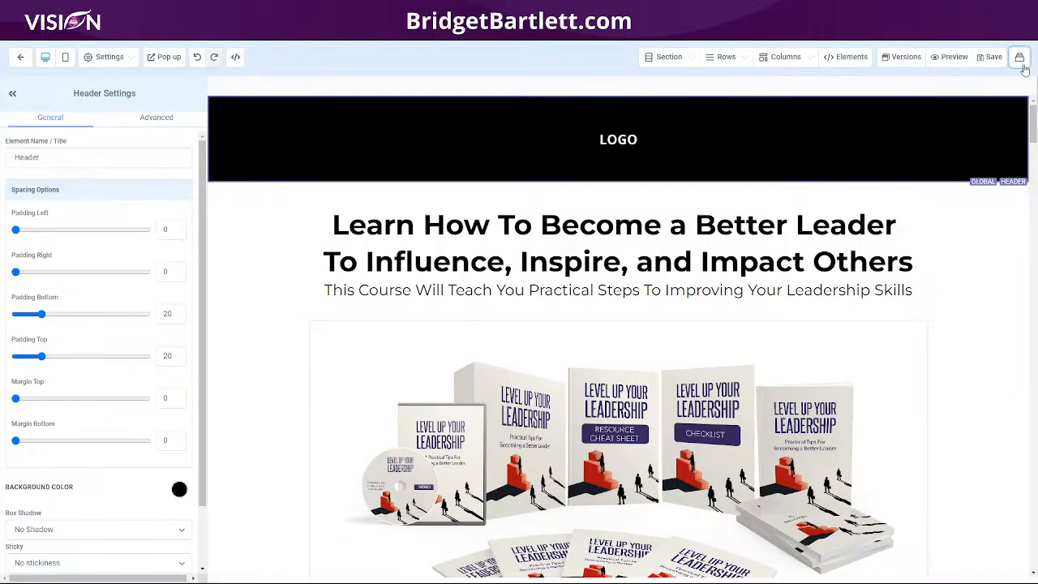
click(1019, 57)
click(945, 104)
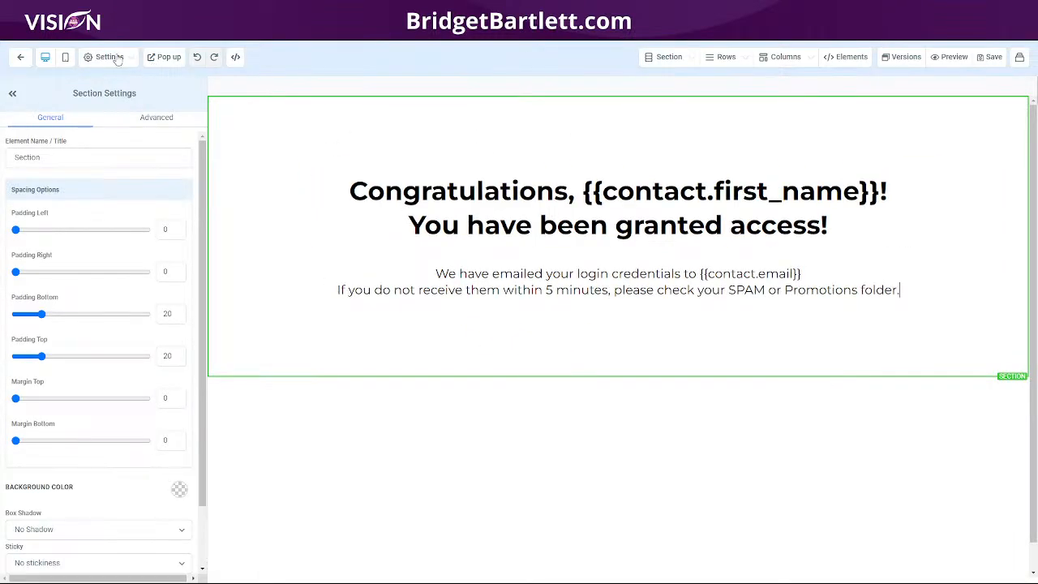
Insert the global Footer section below the congratulations section of the thank-you page.
mouse_move(686, 63)
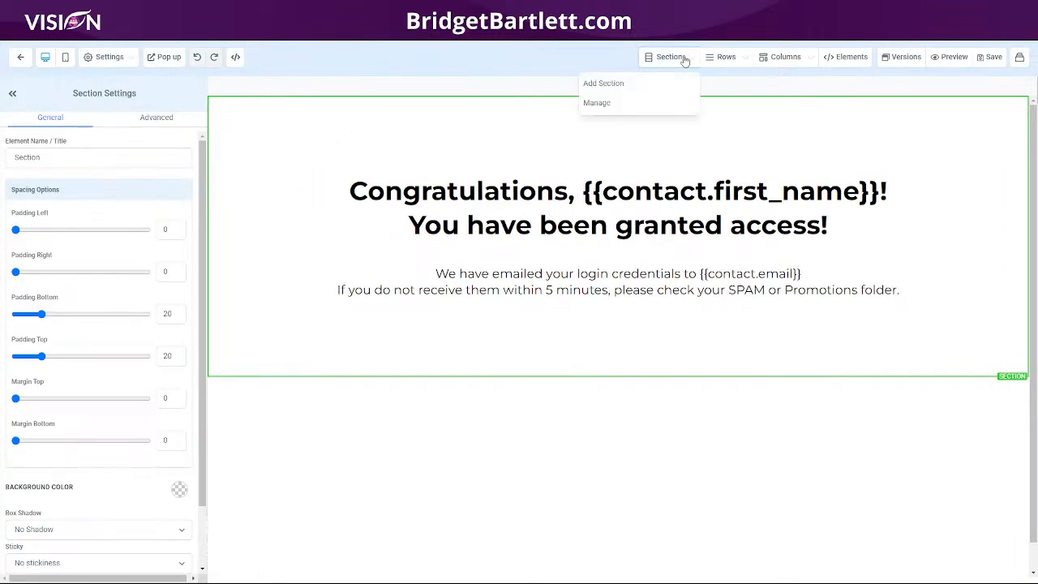
click(627, 83)
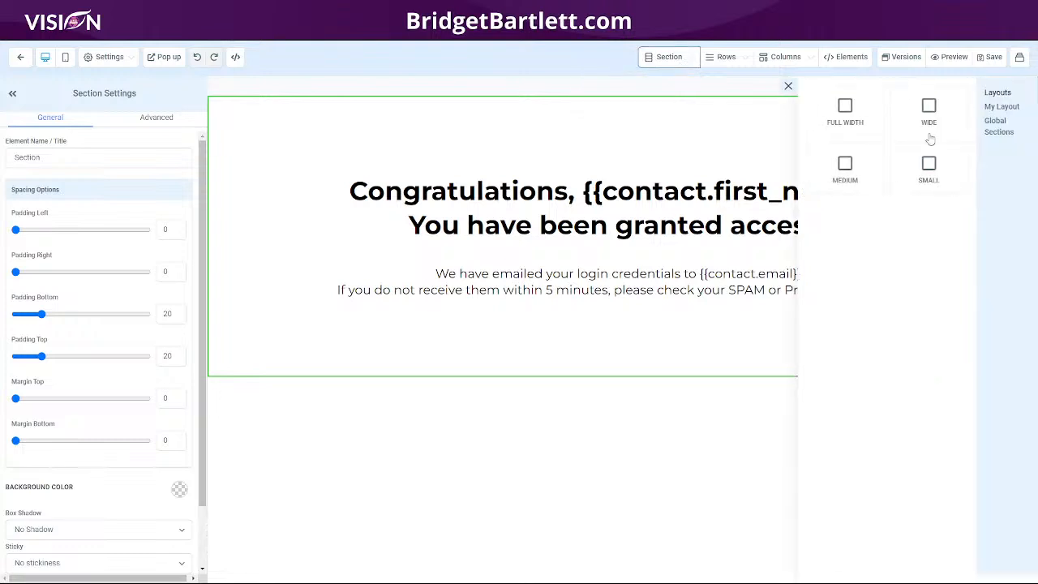
click(993, 130)
drag(828, 100, 461, 400)
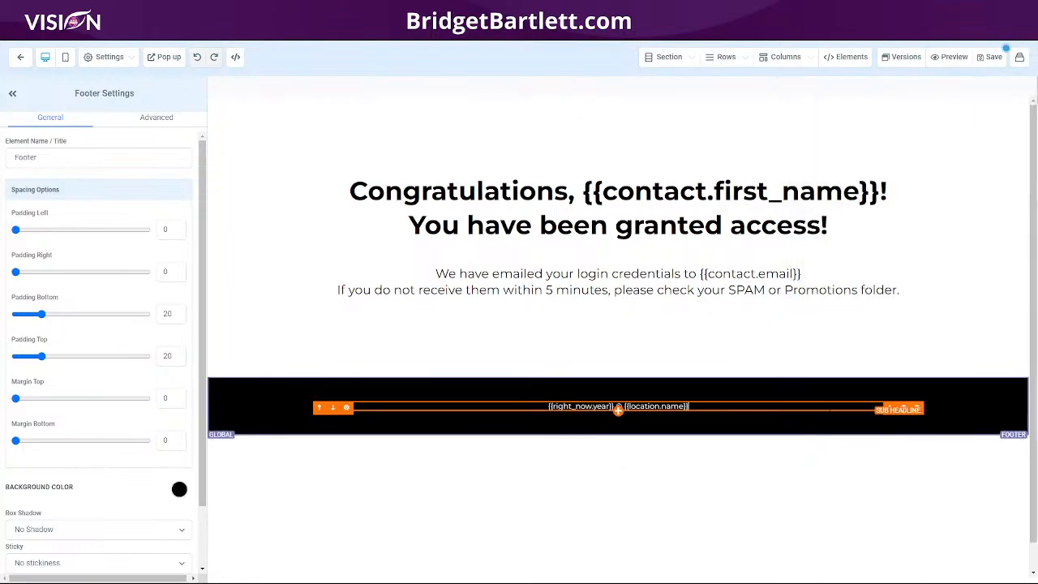
Insert the global Header section above the congratulations section and save the thank-you page, dismissing the SEO metadata form.
click(686, 57)
click(600, 81)
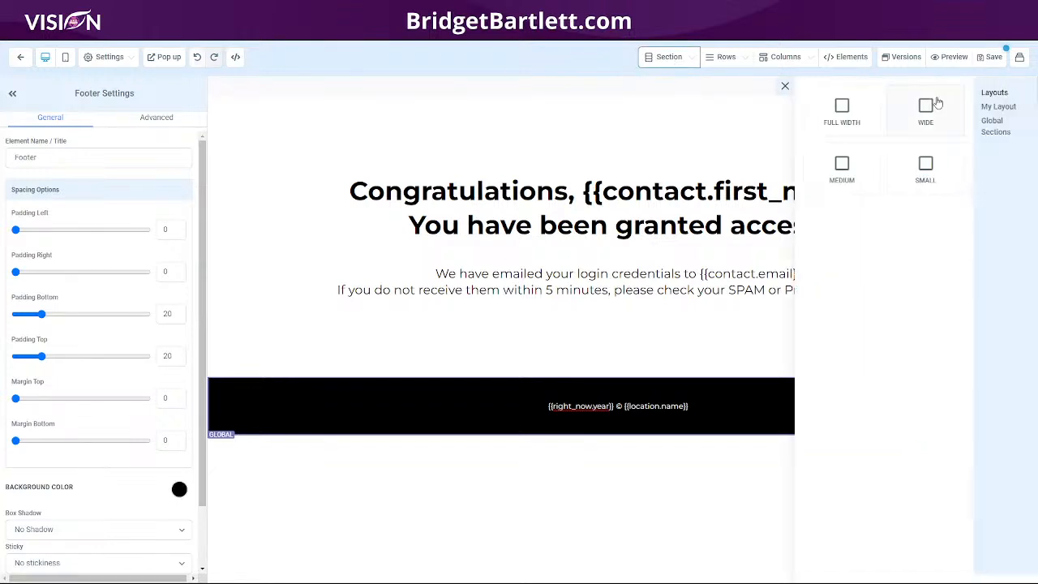
click(996, 129)
drag(823, 128, 565, 107)
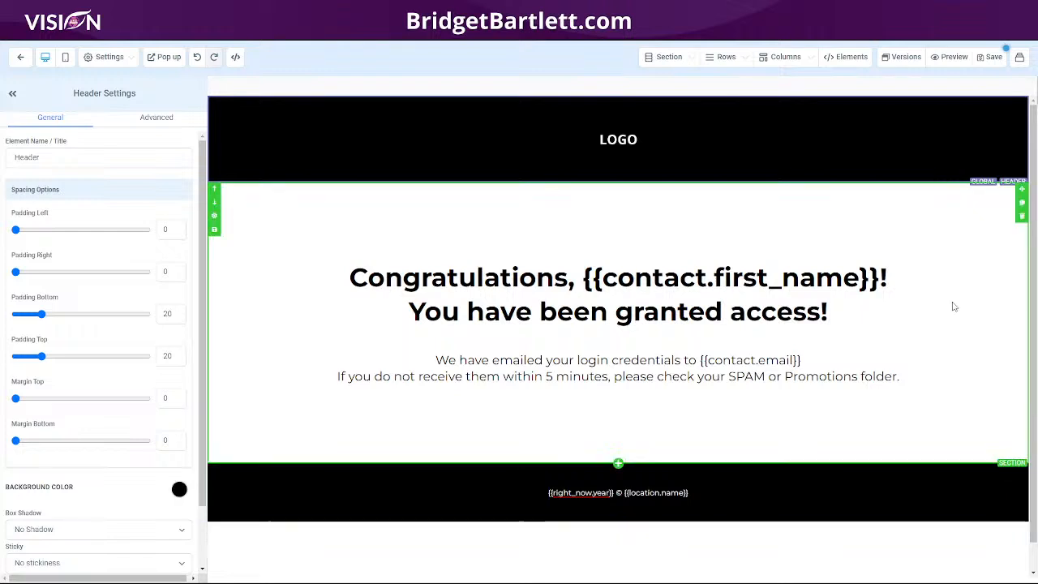
click(994, 57)
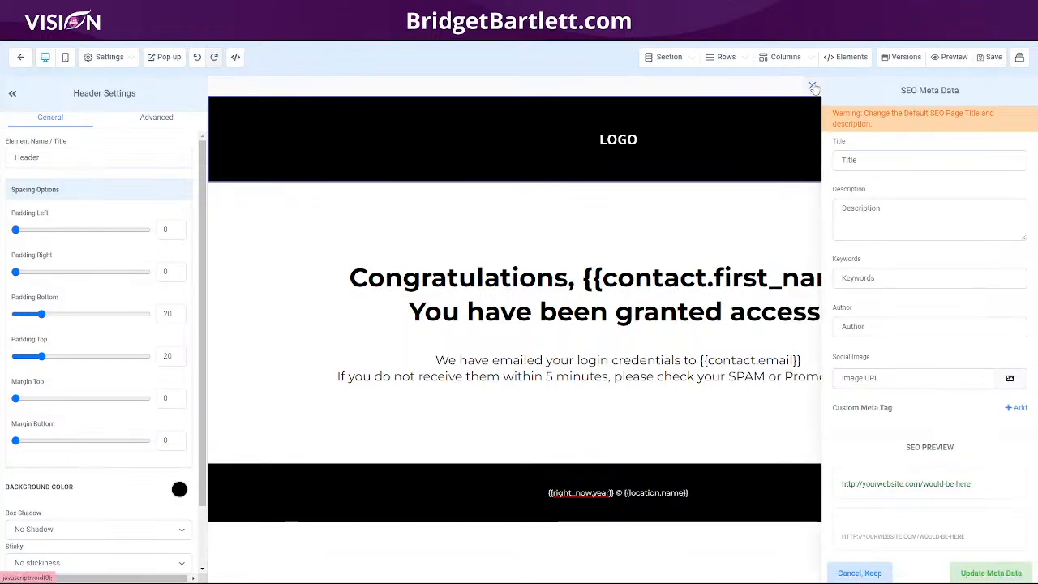
click(812, 86)
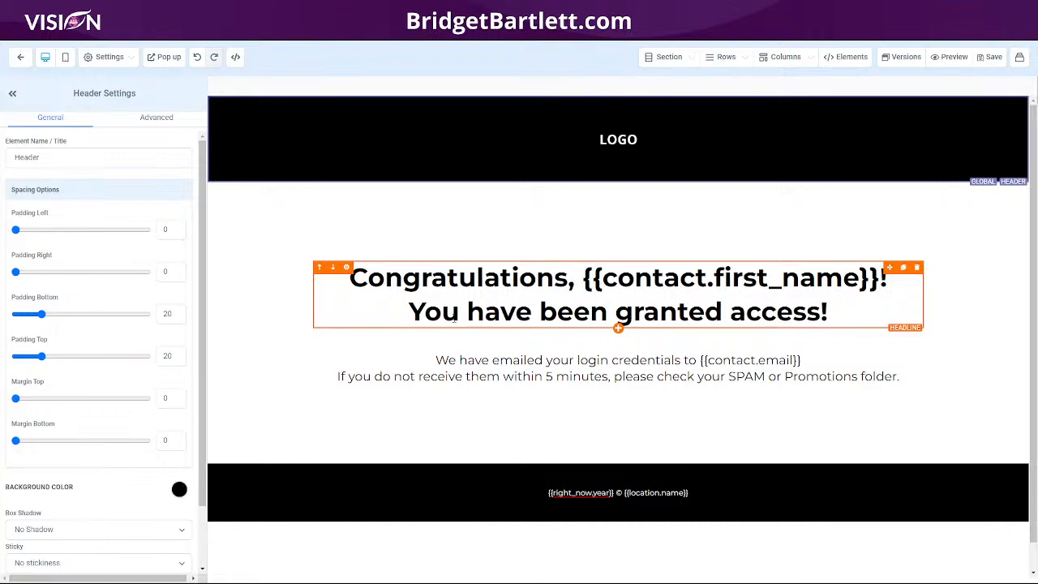
click(432, 361)
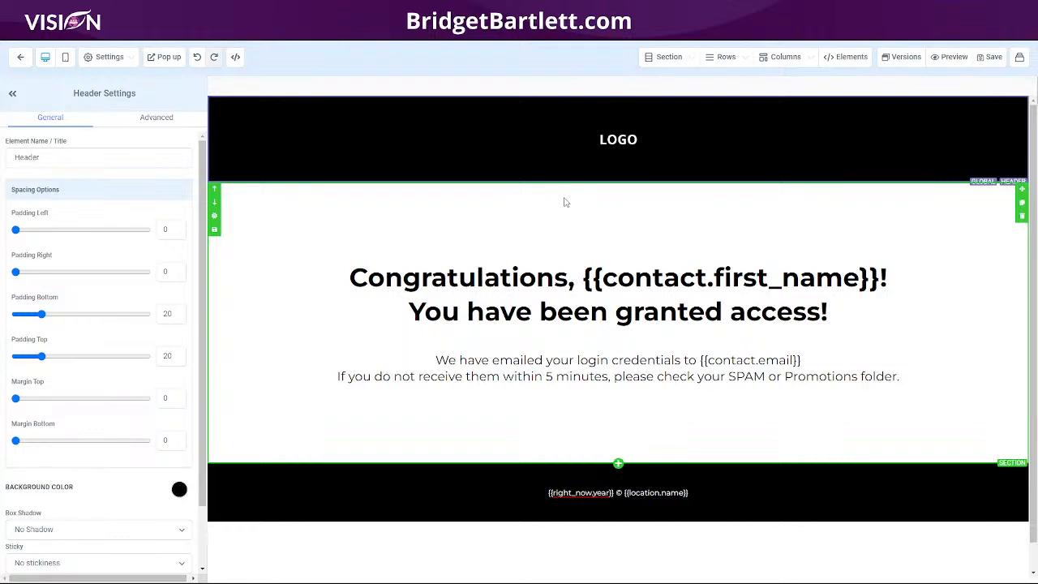
click(19, 58)
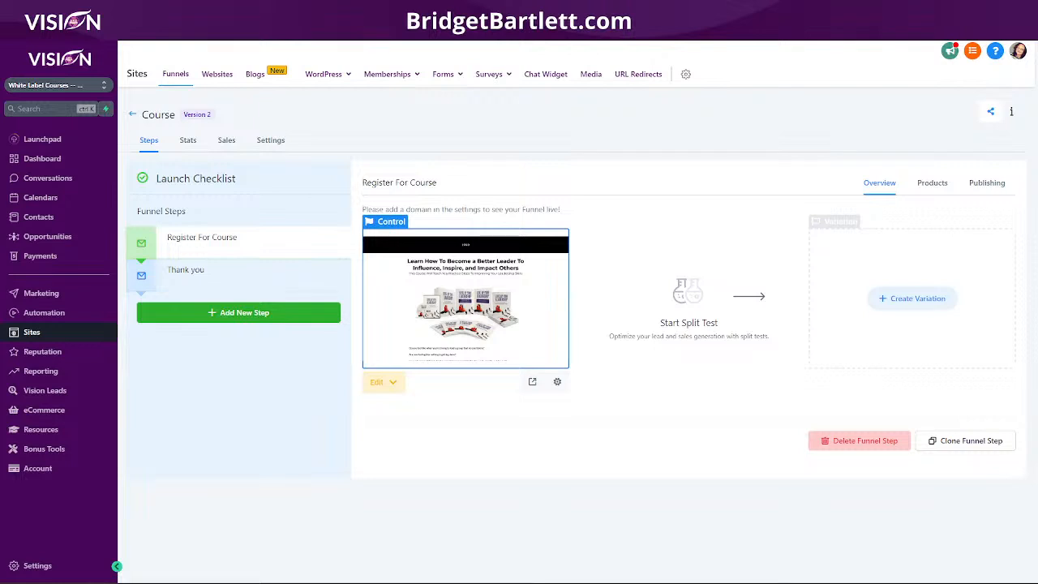
click(45, 570)
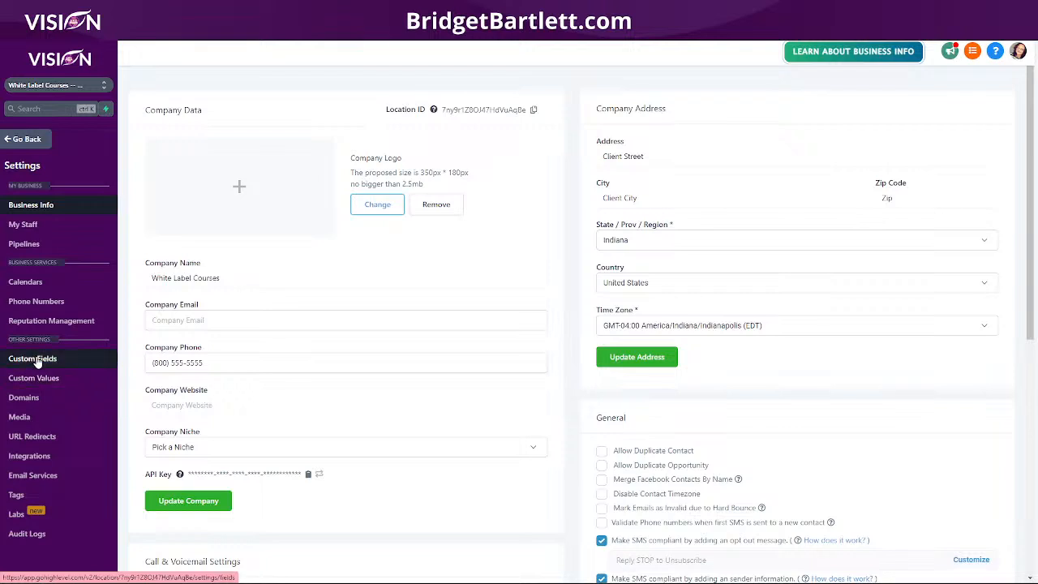
click(62, 379)
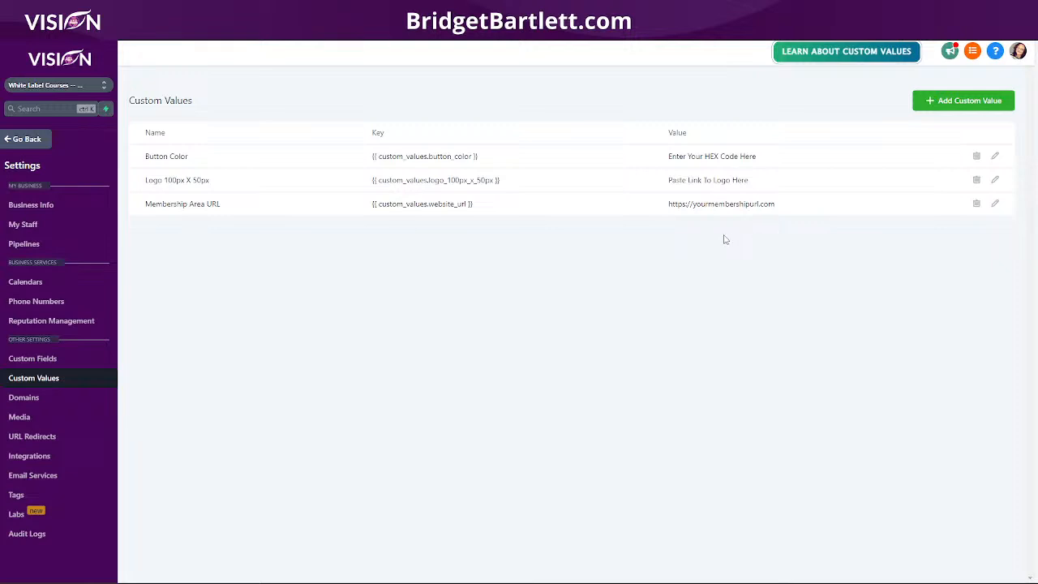
click(994, 205)
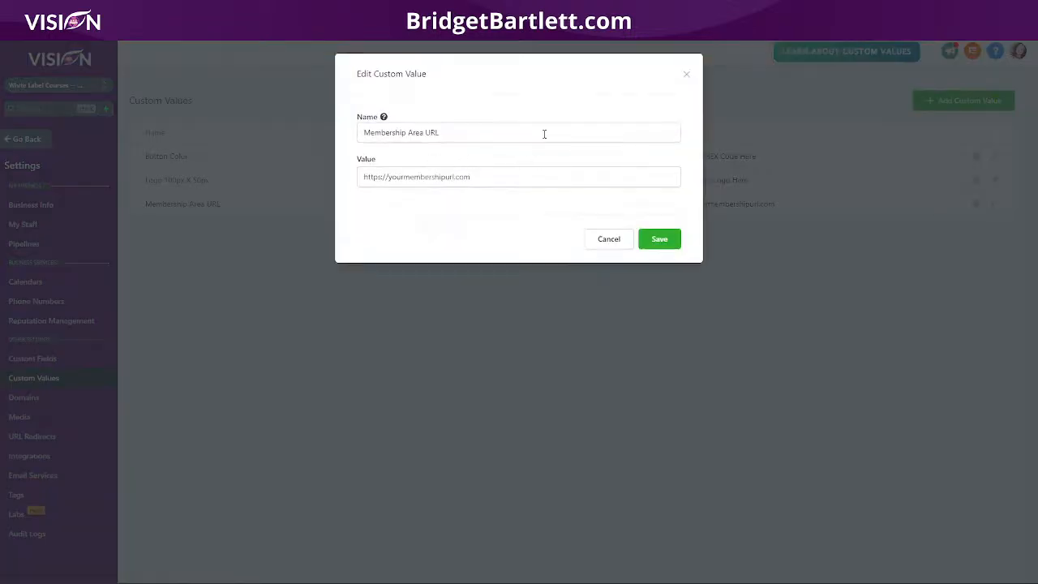
click(686, 75)
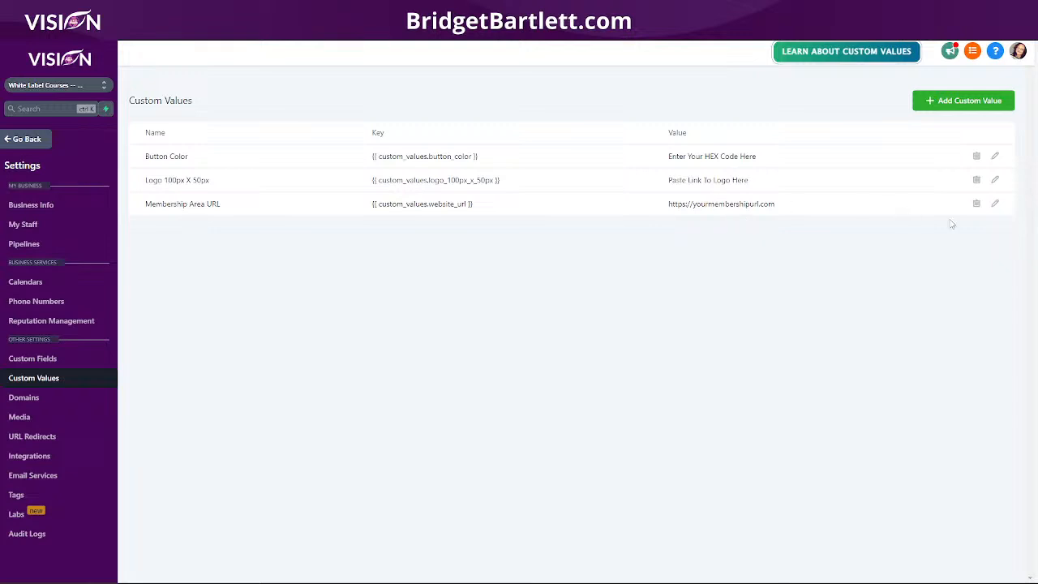
click(995, 206)
mouse_move(491, 177)
mouse_down()
mouse_move(353, 187)
mouse_move(390, 180)
mouse_up()
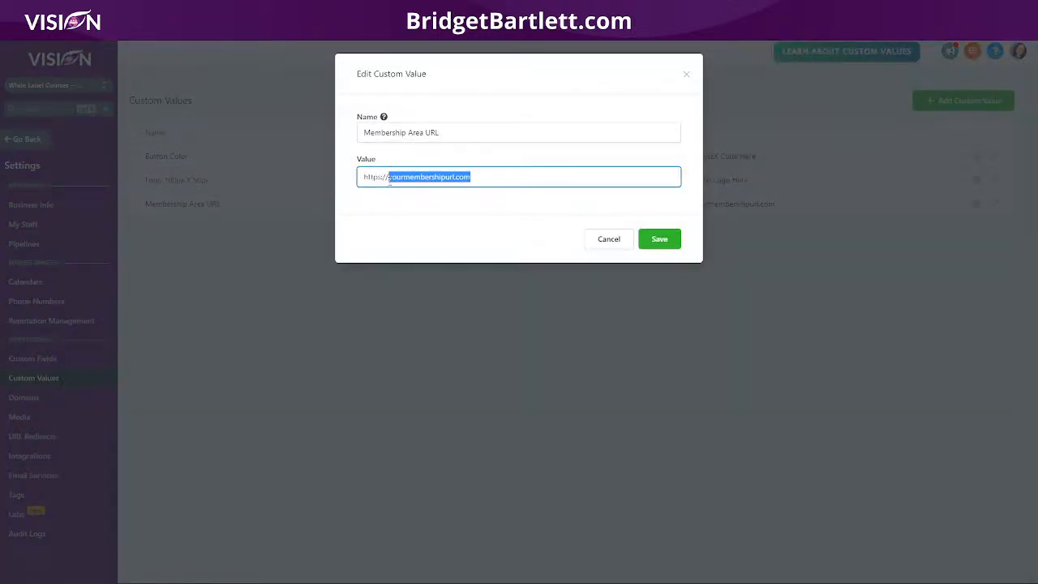
text(mem)
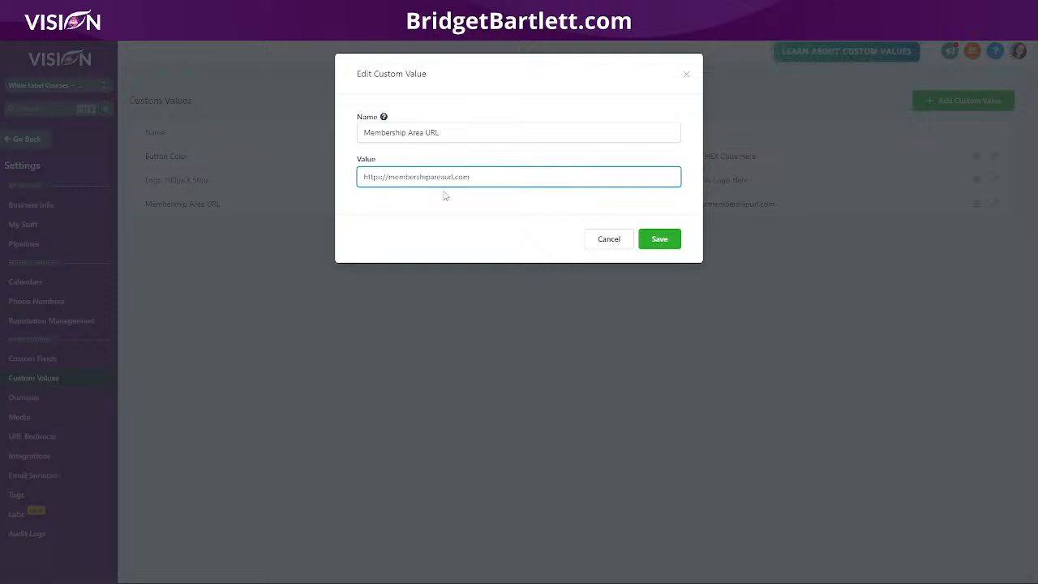
click(659, 239)
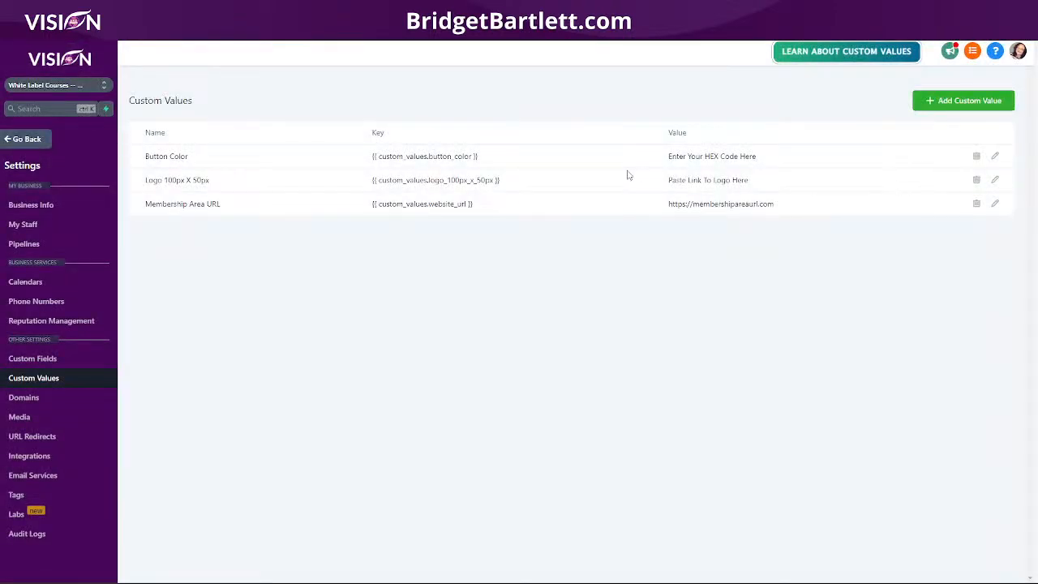
Copy the link of LOGO.png from the media library.
click(30, 139)
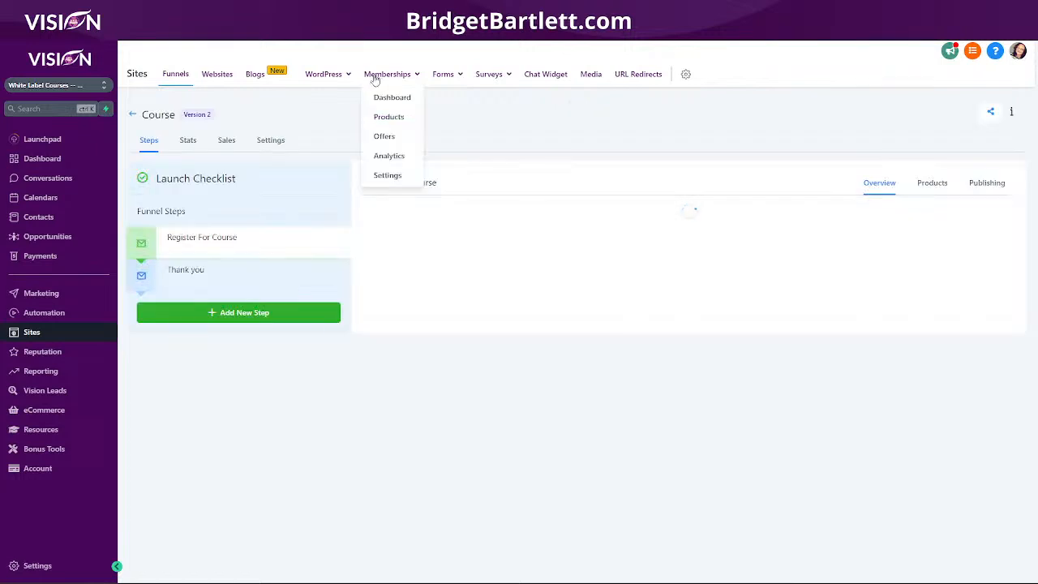
mouse_move(399, 88)
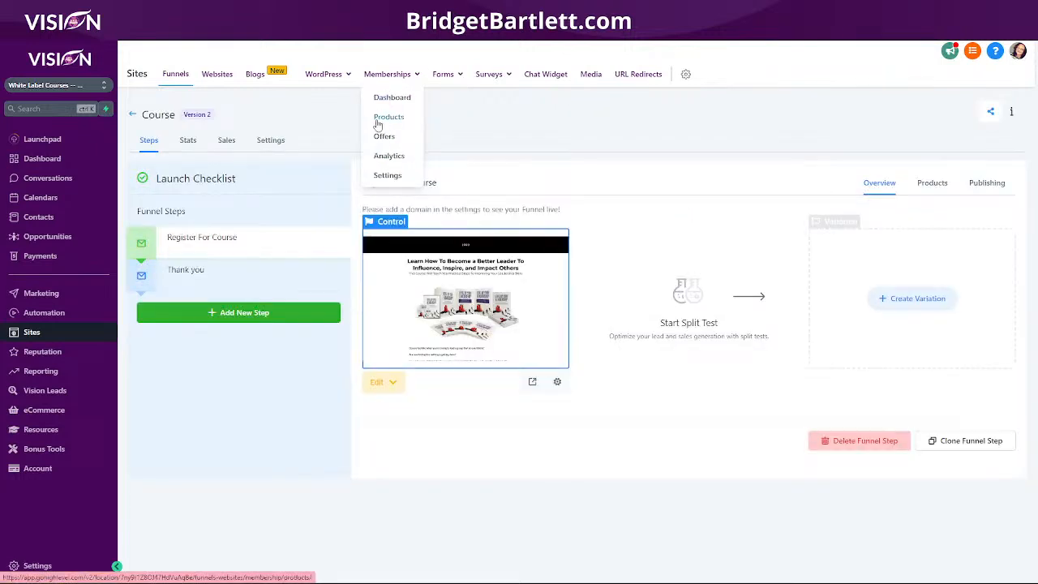
click(590, 74)
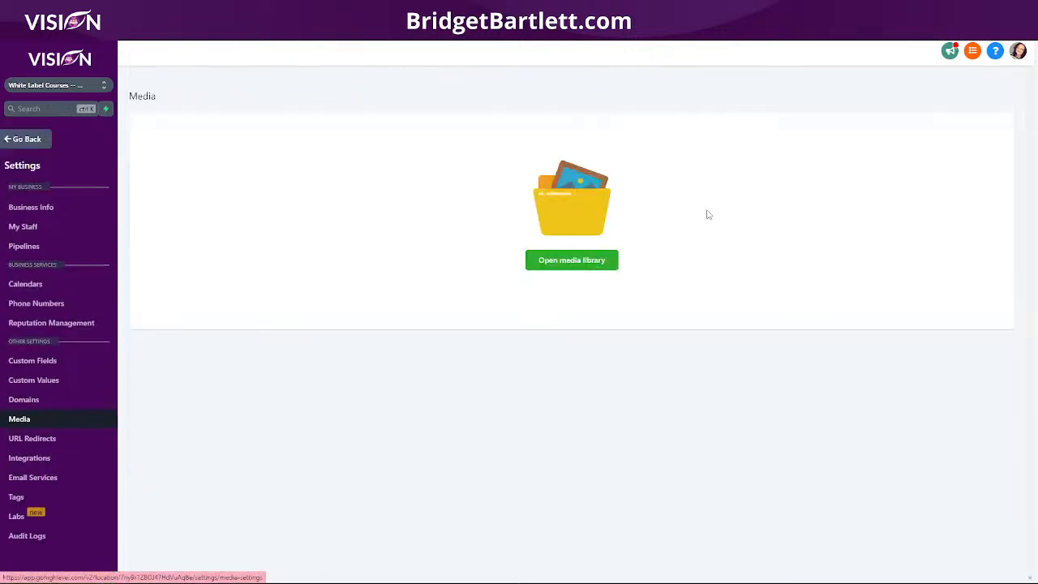
click(566, 261)
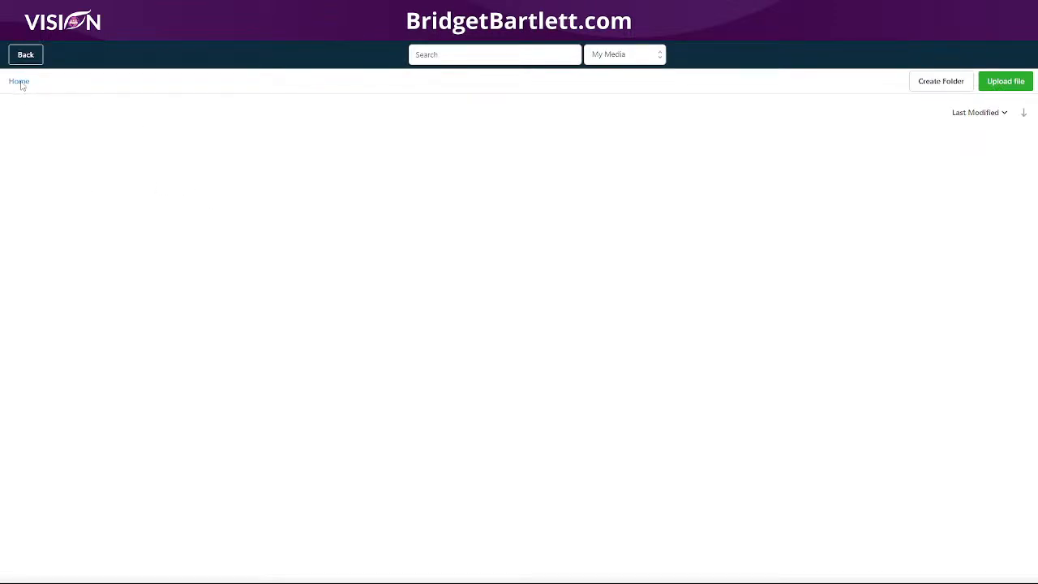
click(25, 54)
click(597, 265)
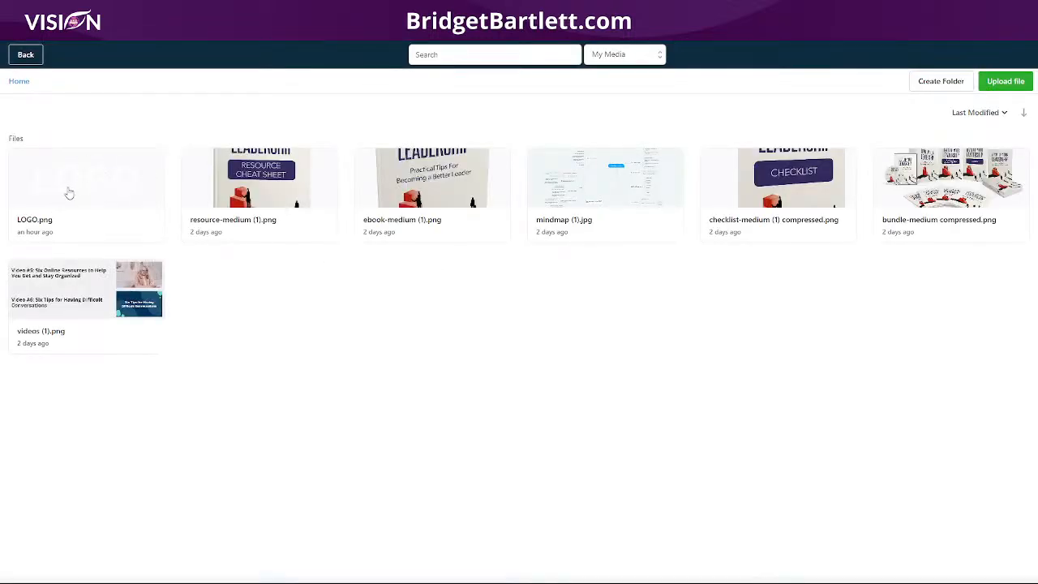
right_click(69, 192)
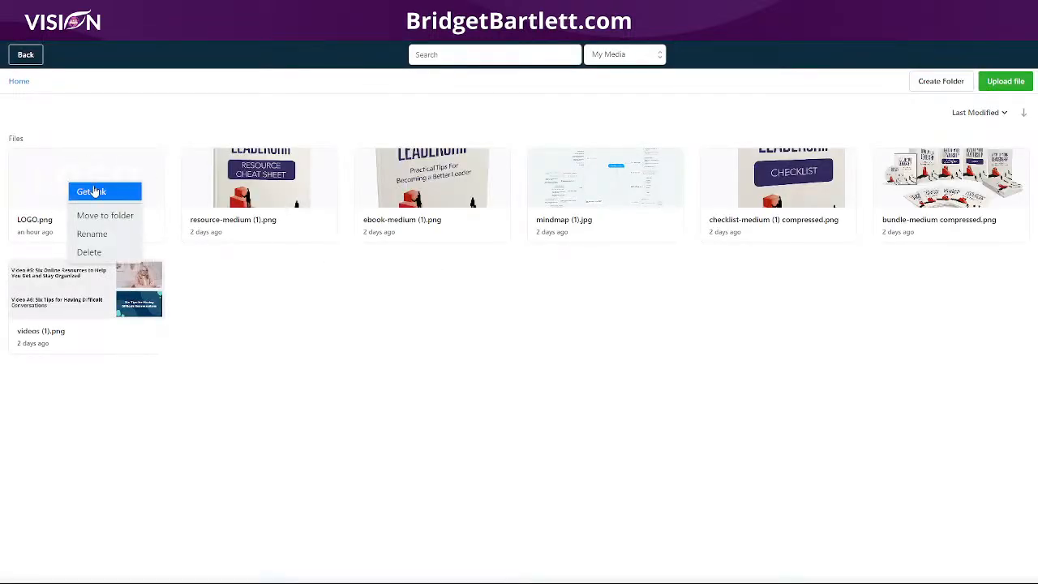
click(95, 192)
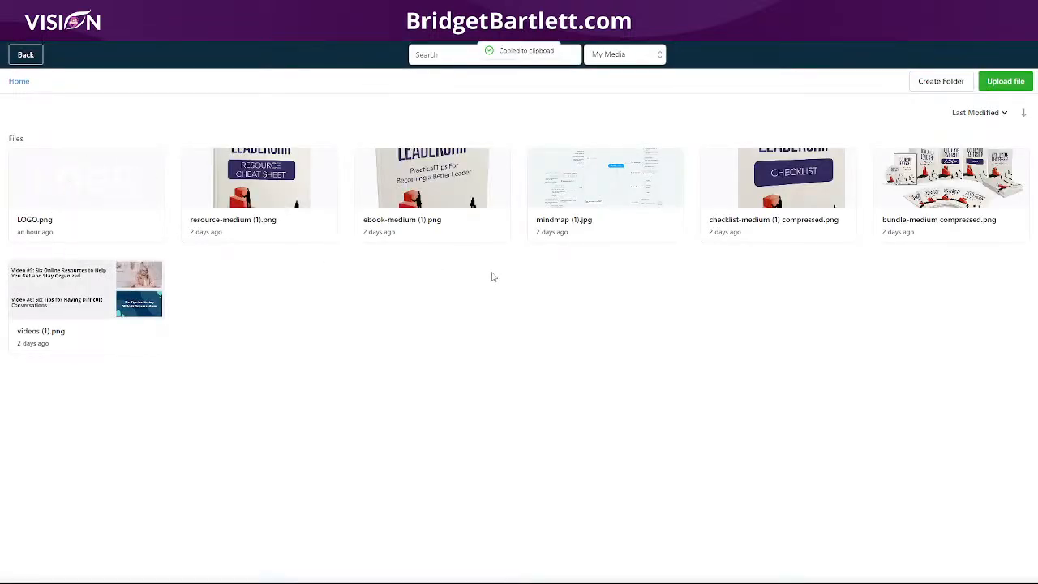
click(26, 56)
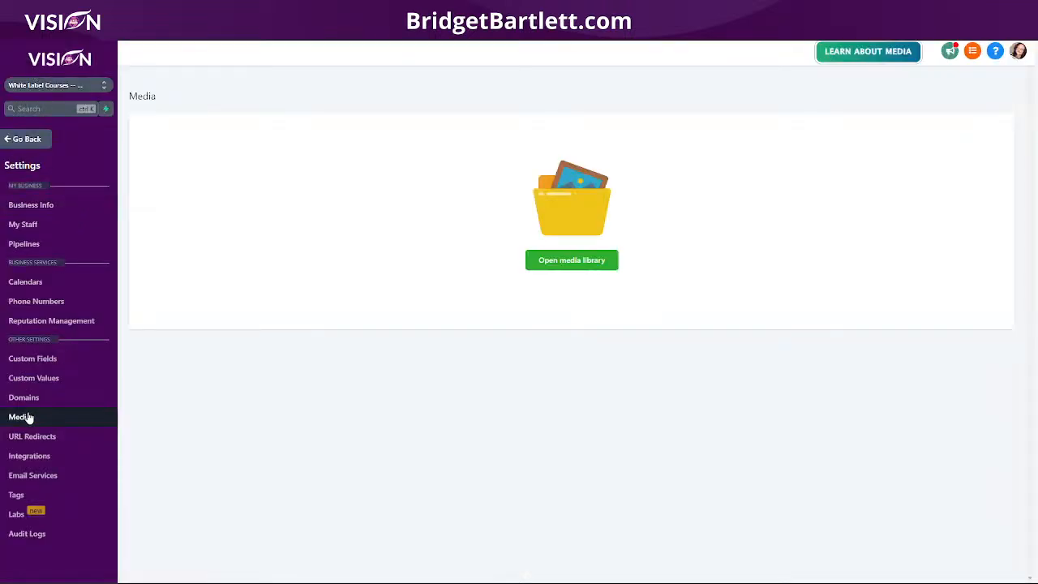
Replace the Logo 100px X 50px custom value with the copied logo link and save it.
click(46, 378)
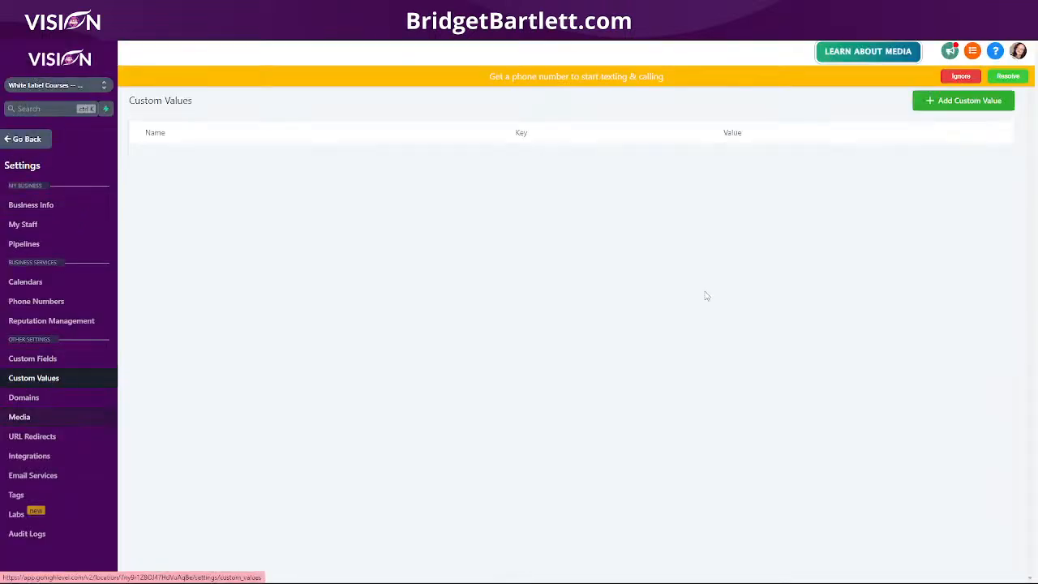
click(995, 156)
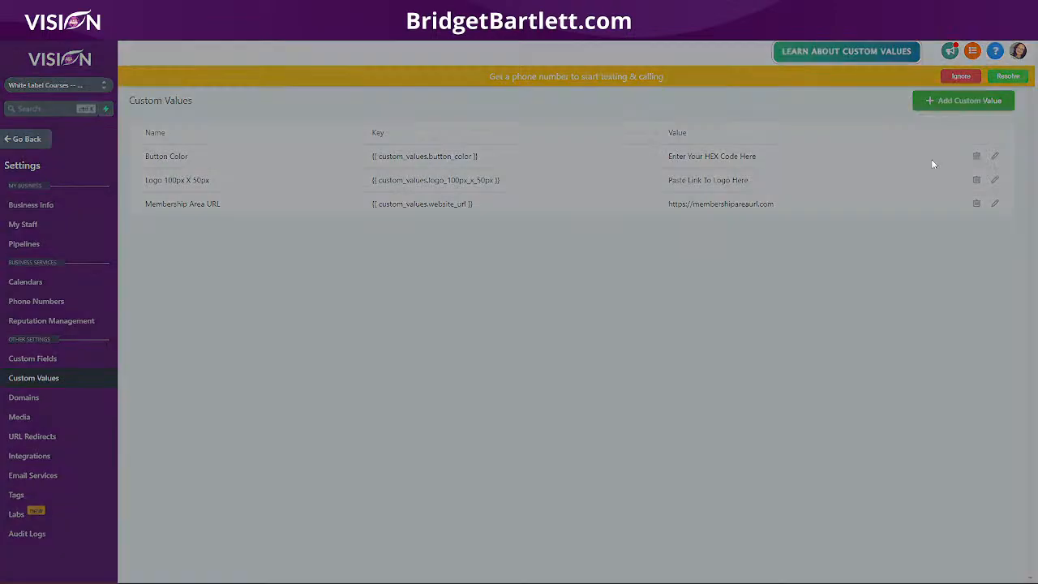
click(604, 239)
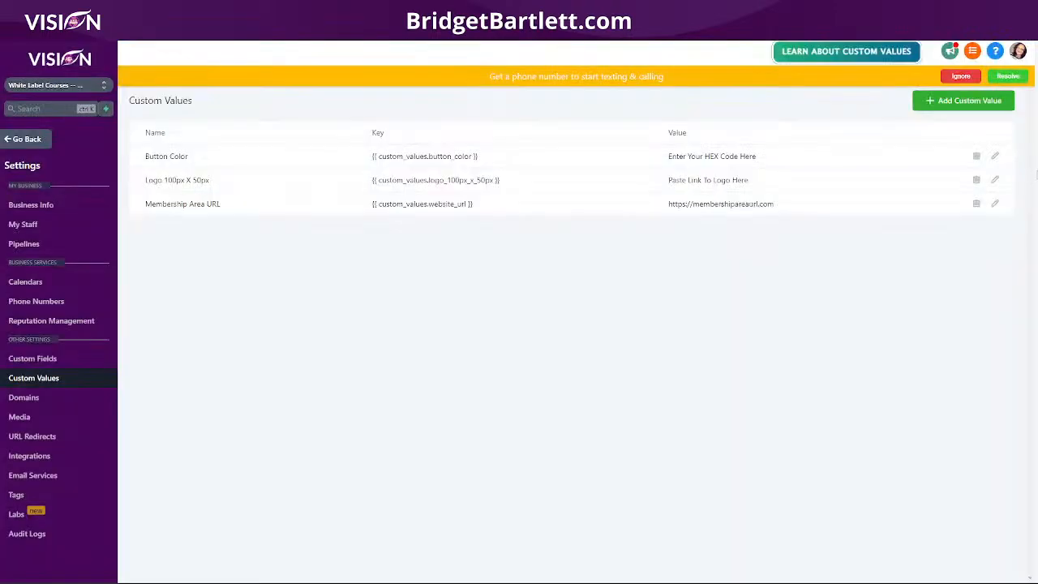
click(994, 180)
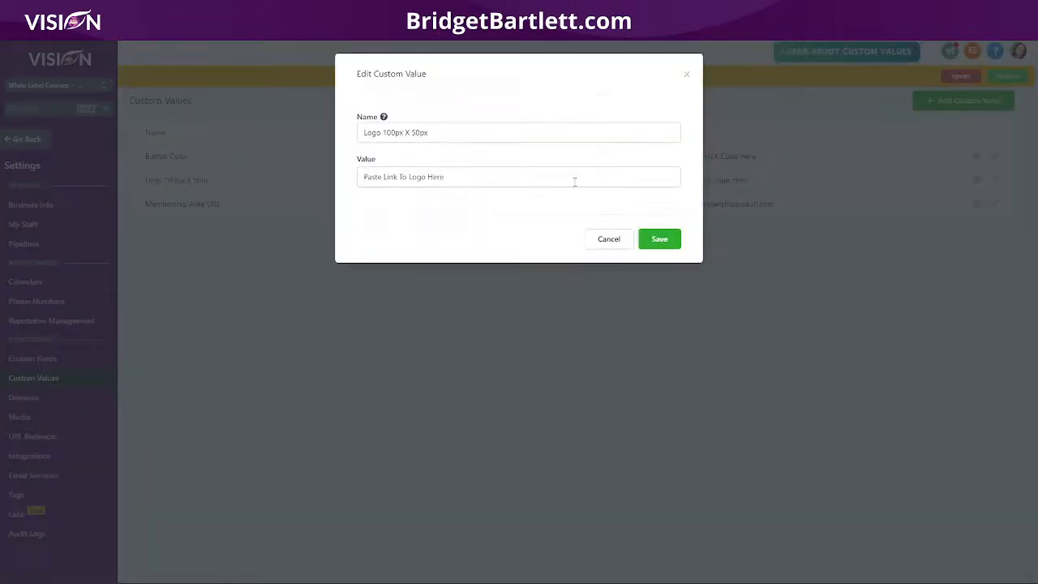
drag(575, 179, 344, 181)
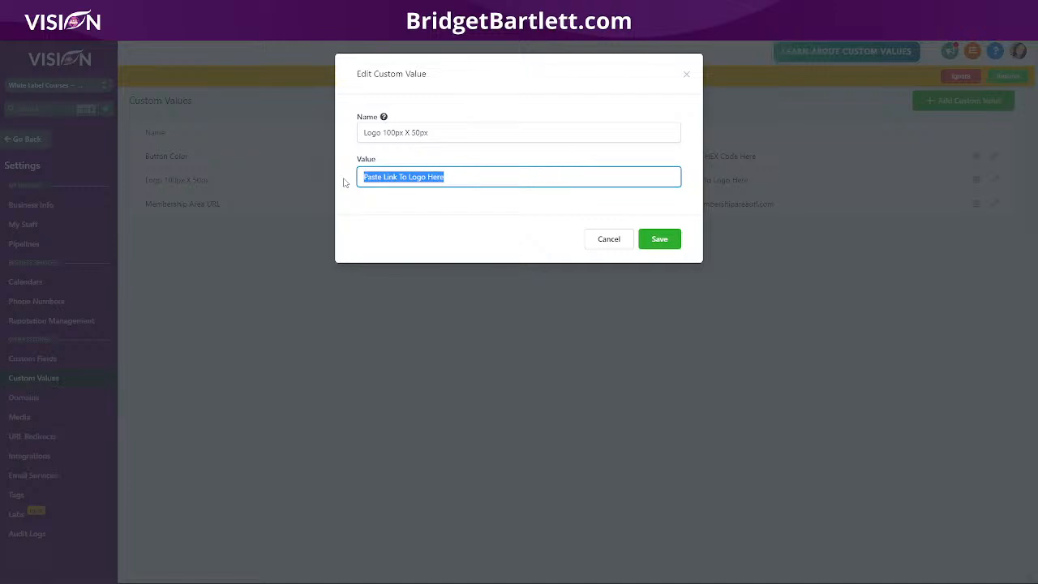
key(ctrl+v)
click(663, 244)
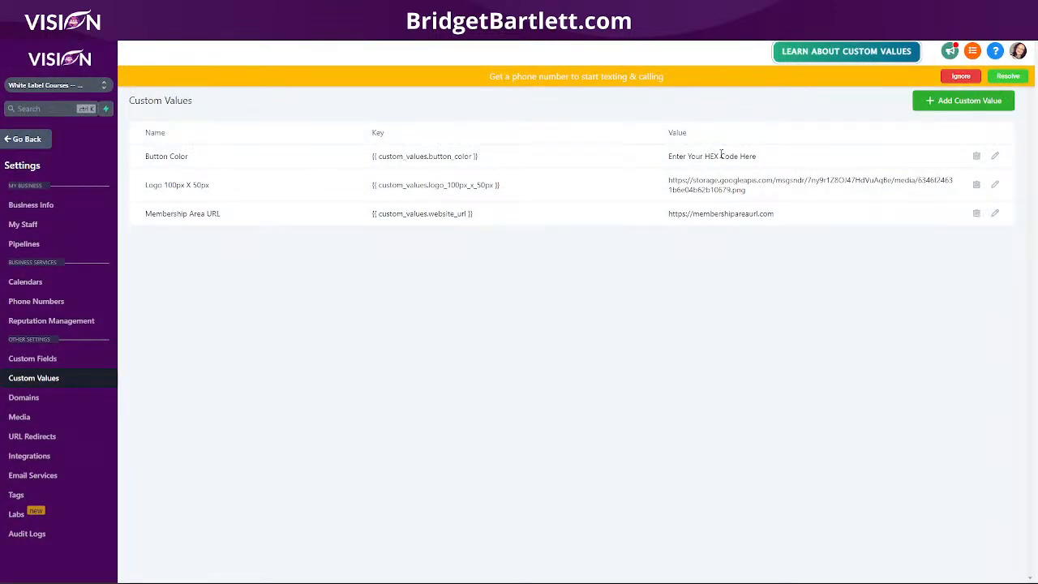
Open the Button Color custom value for editing and copy the orange Personal Brand color's hex code from the Canva brand kit.
click(995, 155)
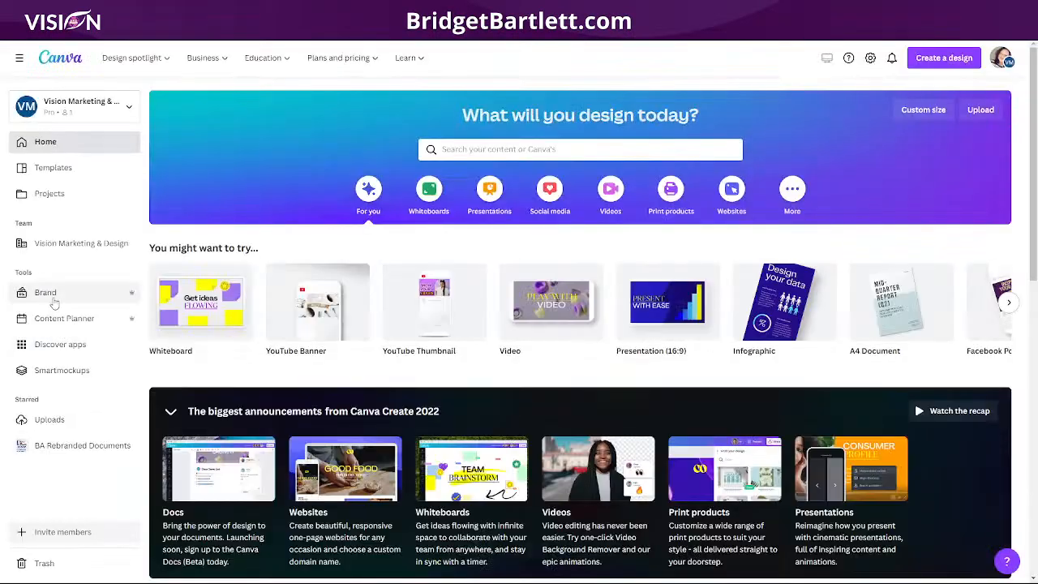
click(57, 293)
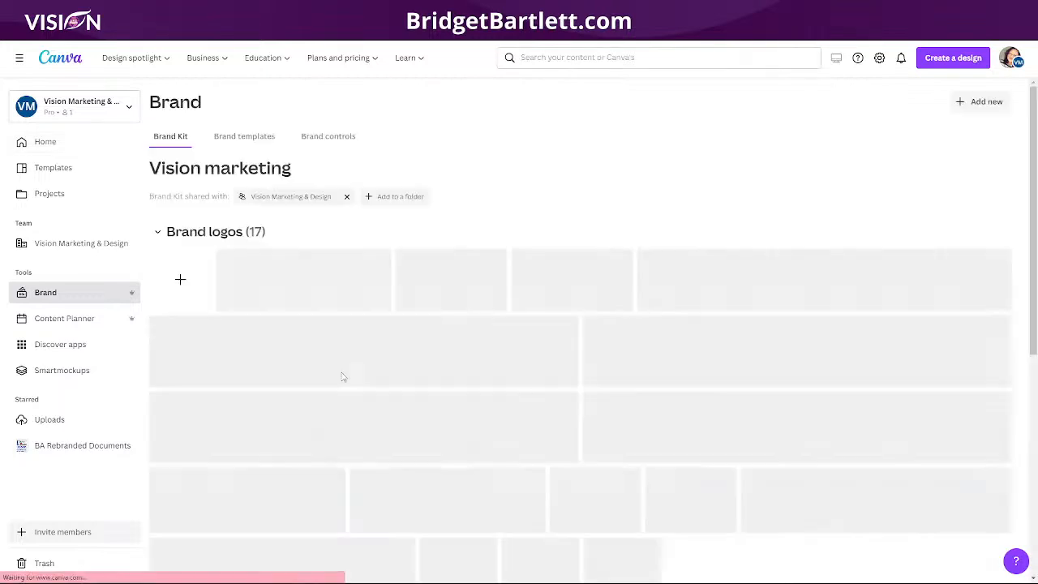
scroll(343, 375, down, 4)
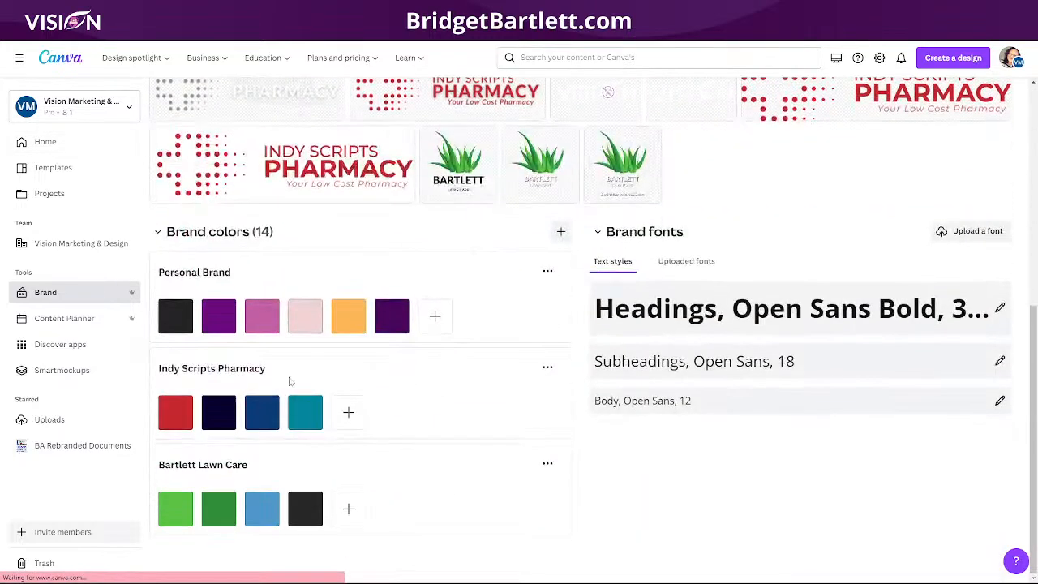
click(348, 318)
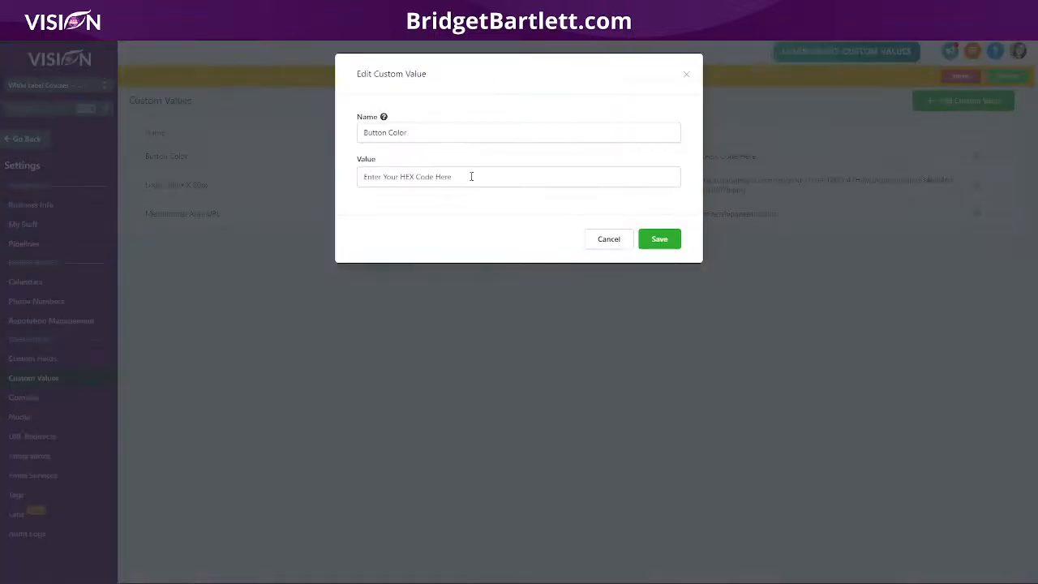
Switch back to the custom values, replace the Button Color value with #FFB758, and save it.
drag(471, 176, 351, 179)
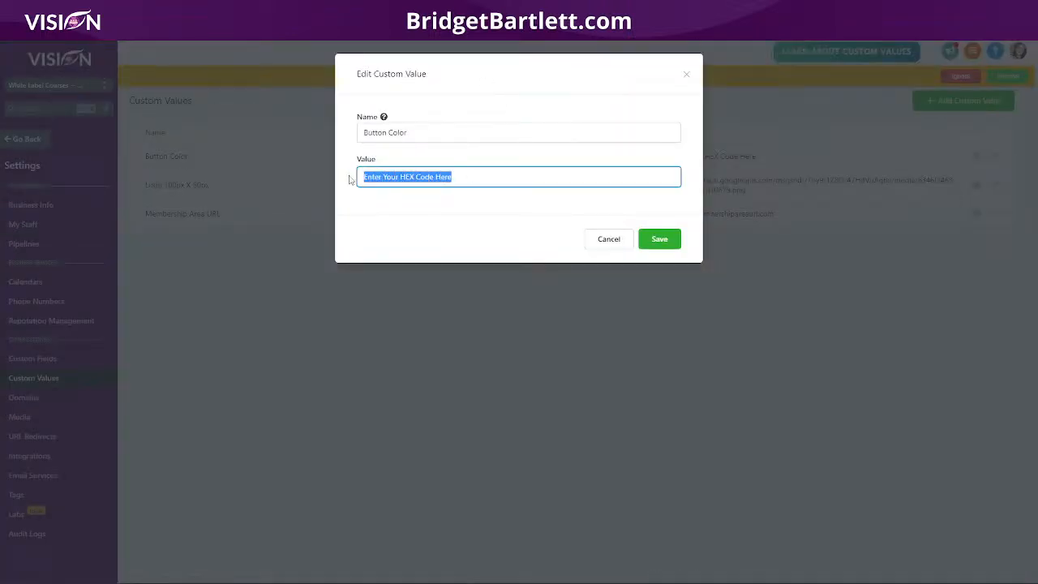
key(ctrl+v)
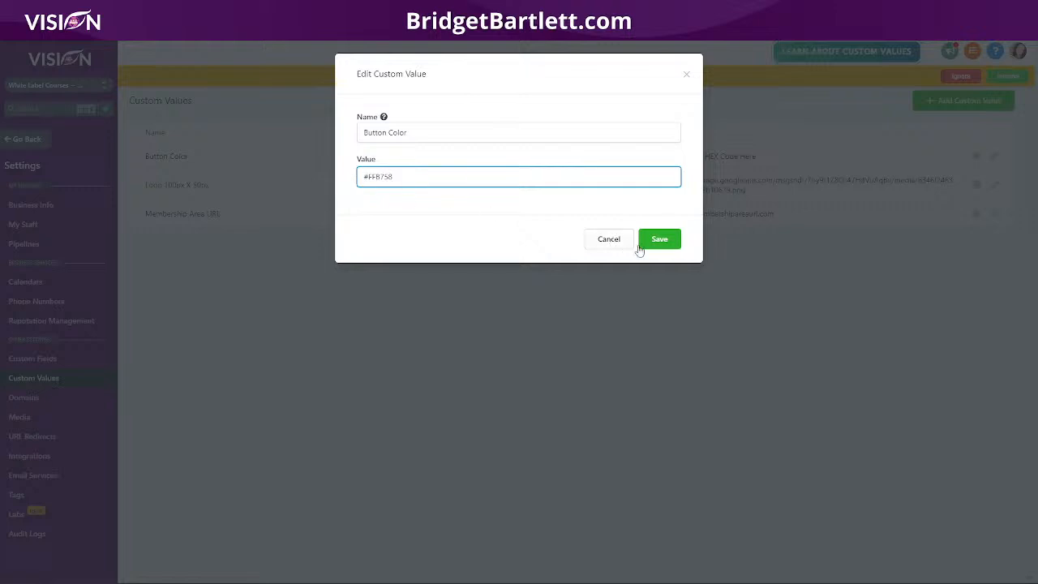
click(668, 239)
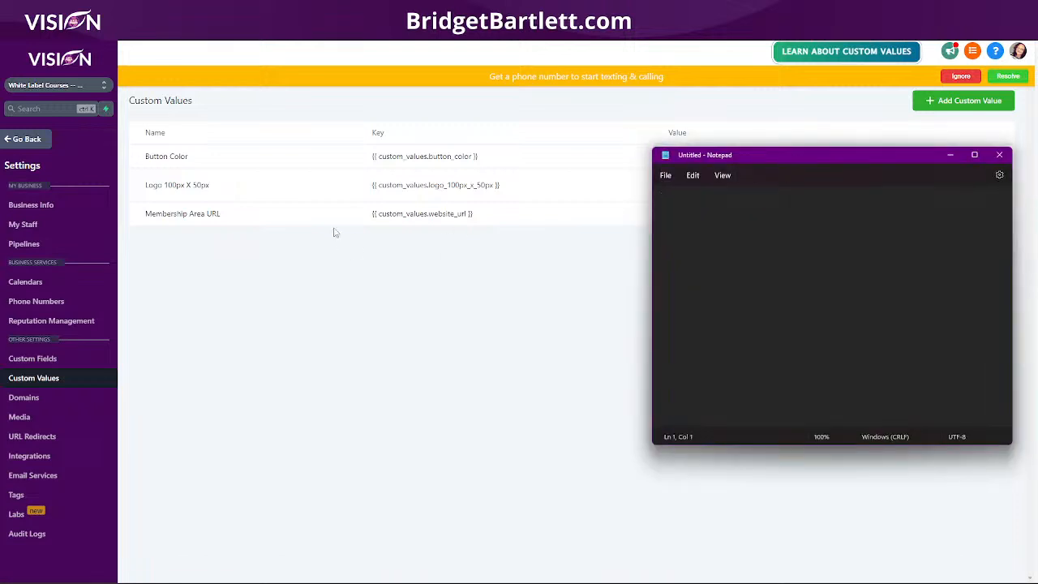
Copy the Button Color and Logo 100px X 50px custom value keys onto separate lines of the blank Notepad note.
drag(371, 158, 506, 150)
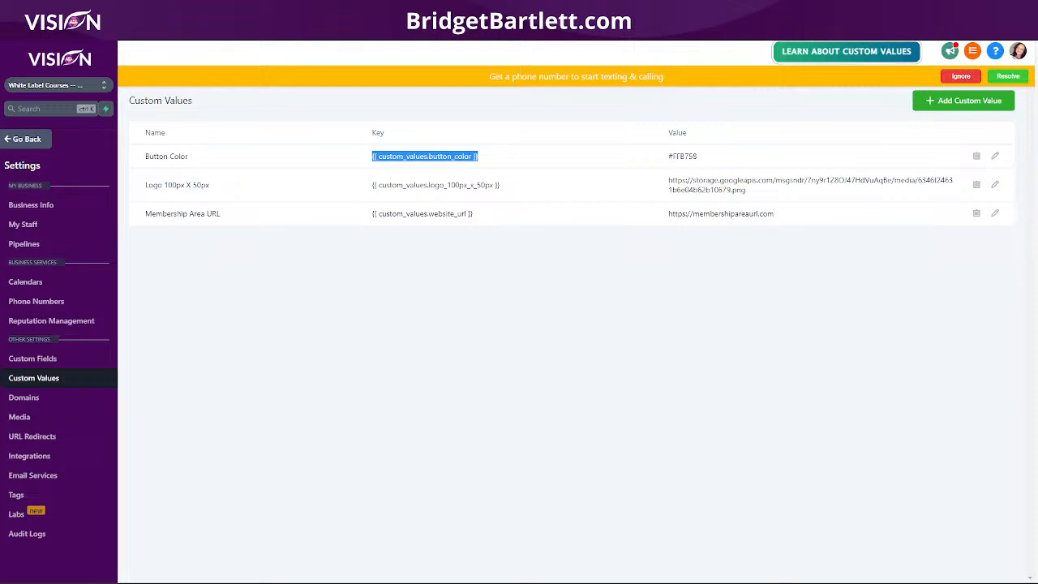
mouse_move(447, 572)
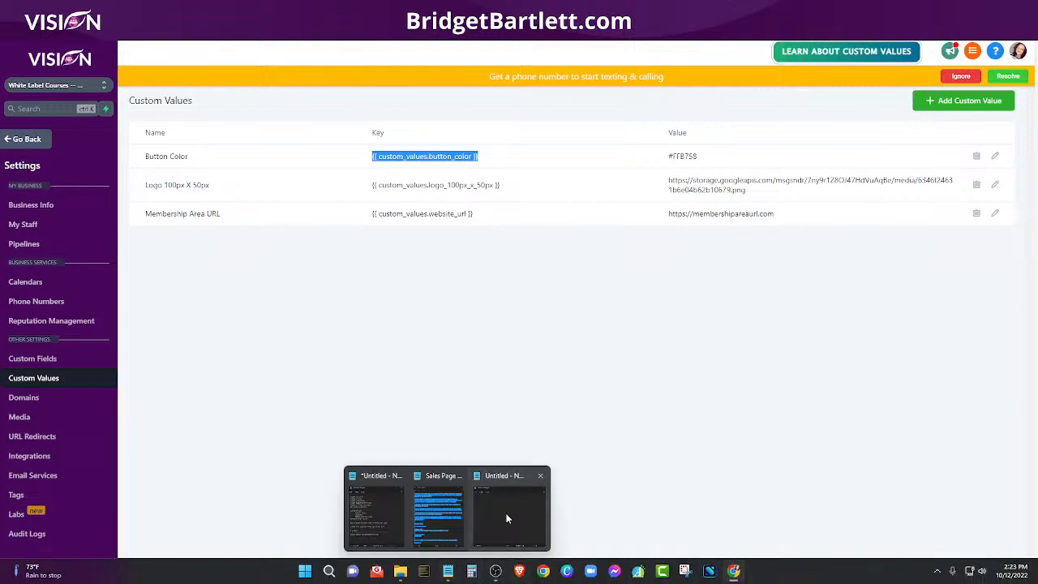
click(513, 510)
key(ctrl+v)
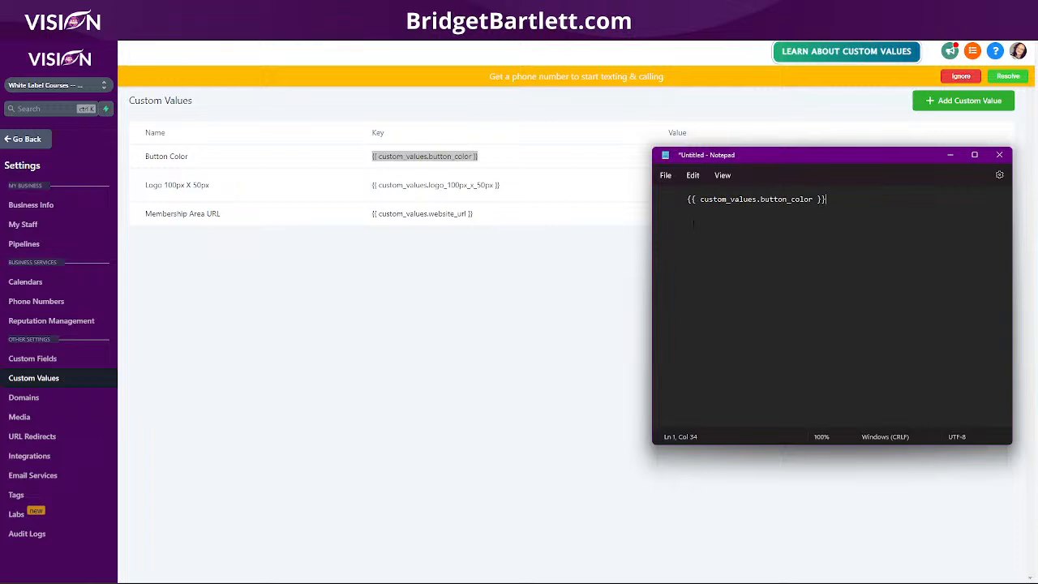
key(Return)
drag(533, 201, 369, 191)
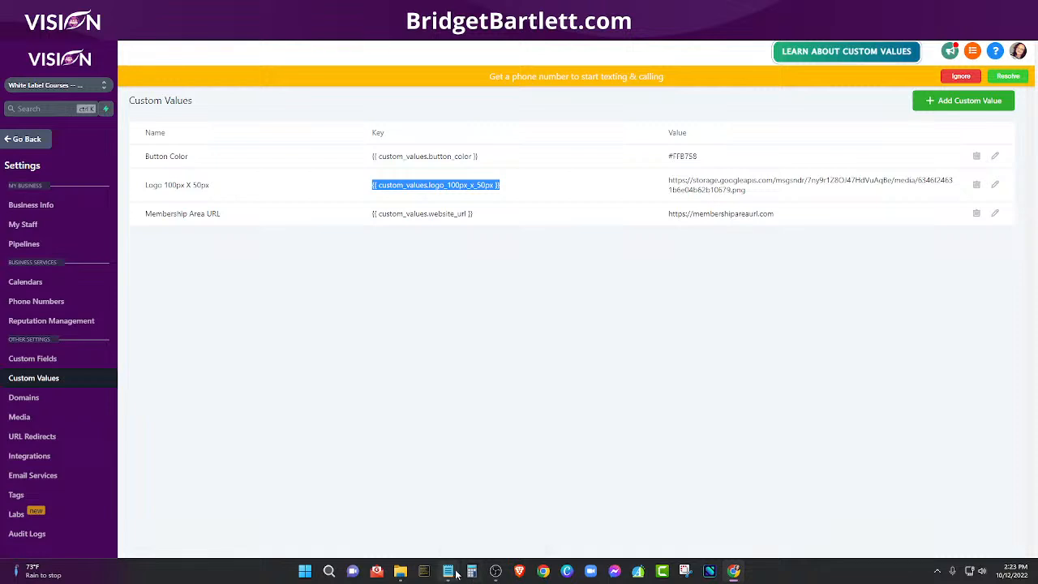
click(450, 573)
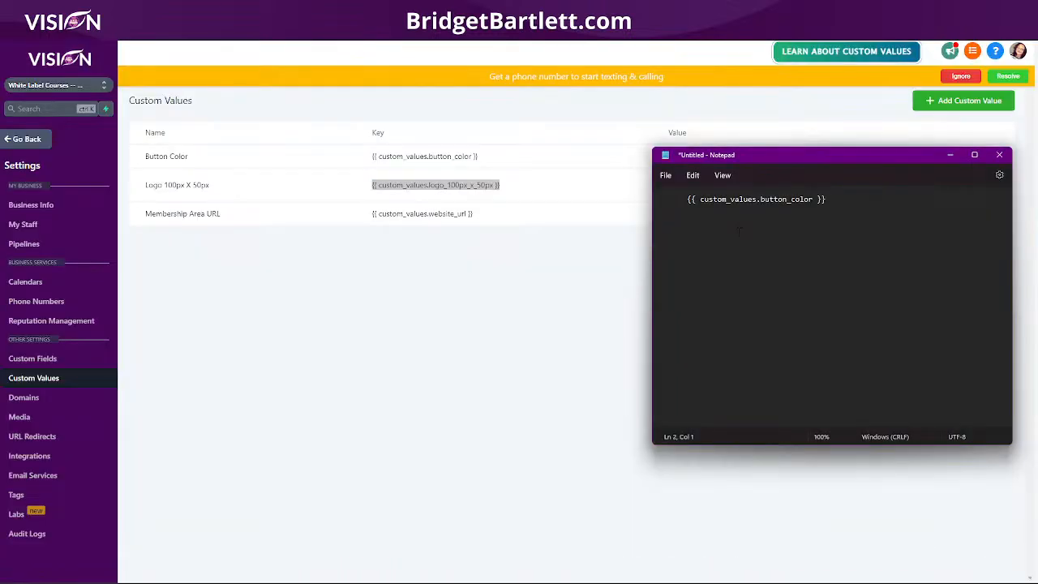
key(ctrl+v)
Add the key {{ custom_values.website_url }} on a third line of the note and remove the first line's indent.
drag(489, 216, 372, 213)
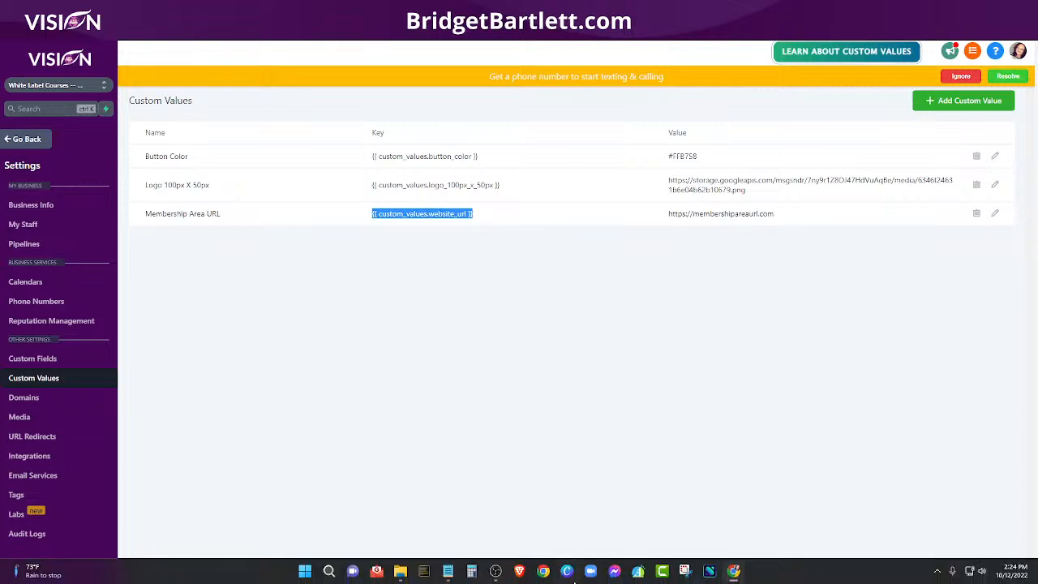
mouse_move(447, 574)
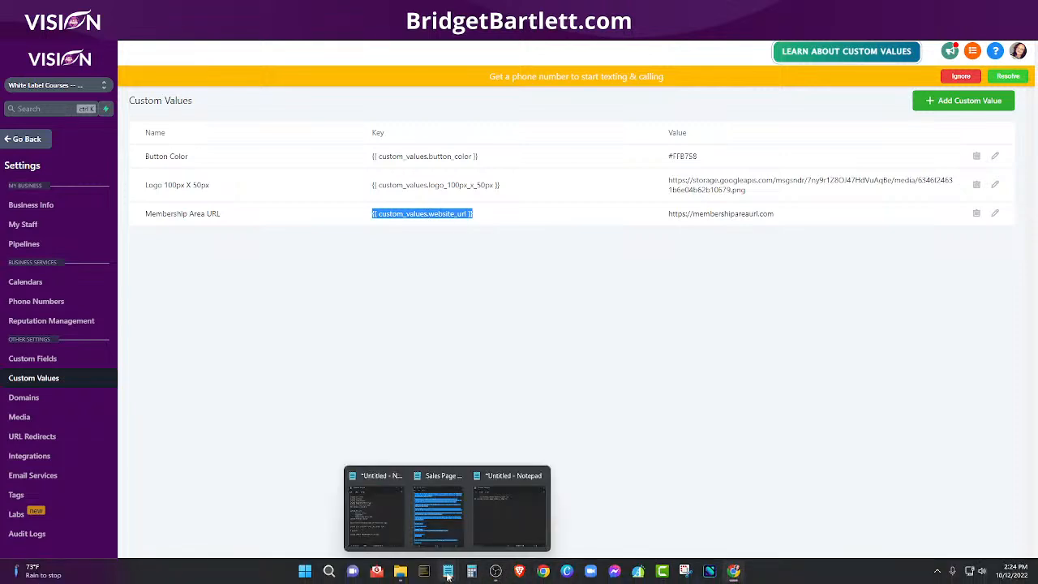
click(511, 509)
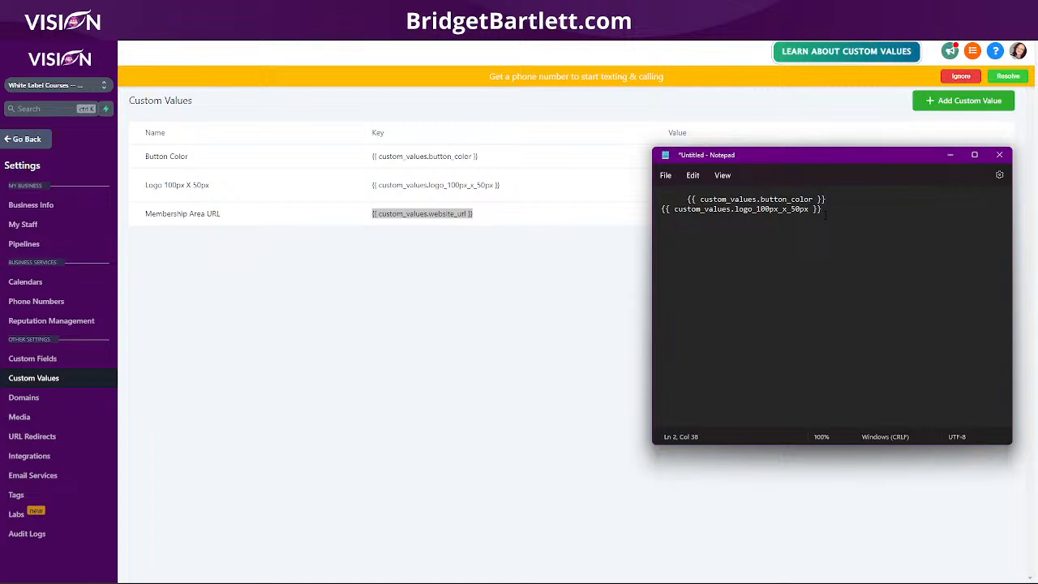
key(ctrl+v)
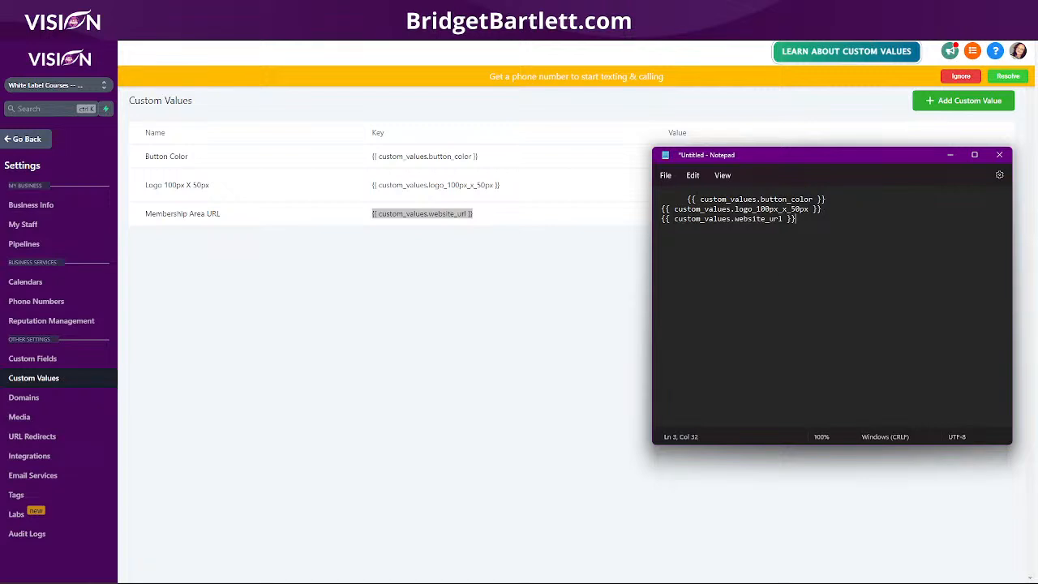
click(686, 199)
key(BackSpace)
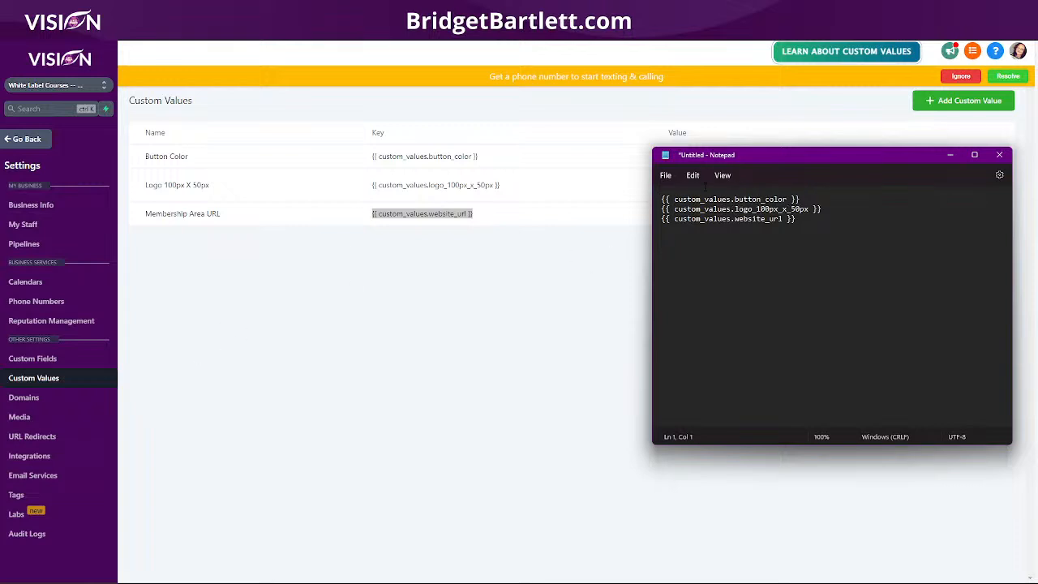
Return to the account's funnels and open the Course funnel's Register For Course page for editing in a new browser tab.
click(362, 298)
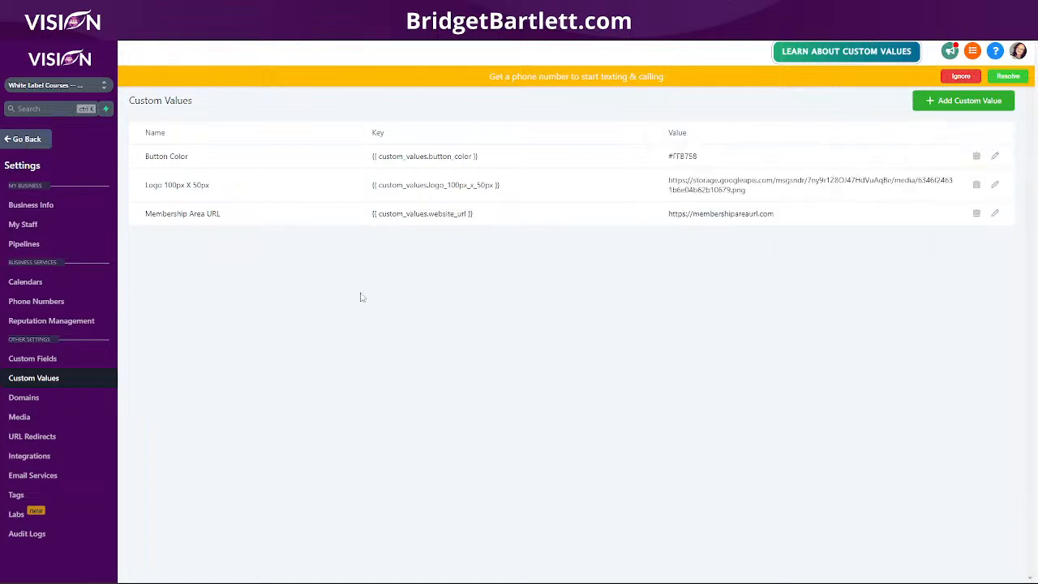
click(25, 138)
click(32, 333)
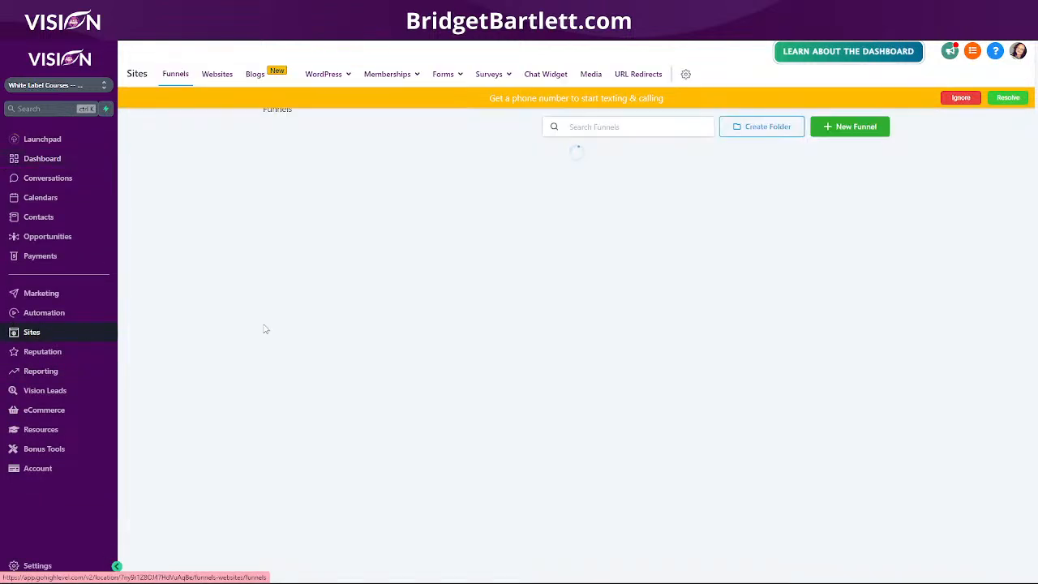
click(297, 158)
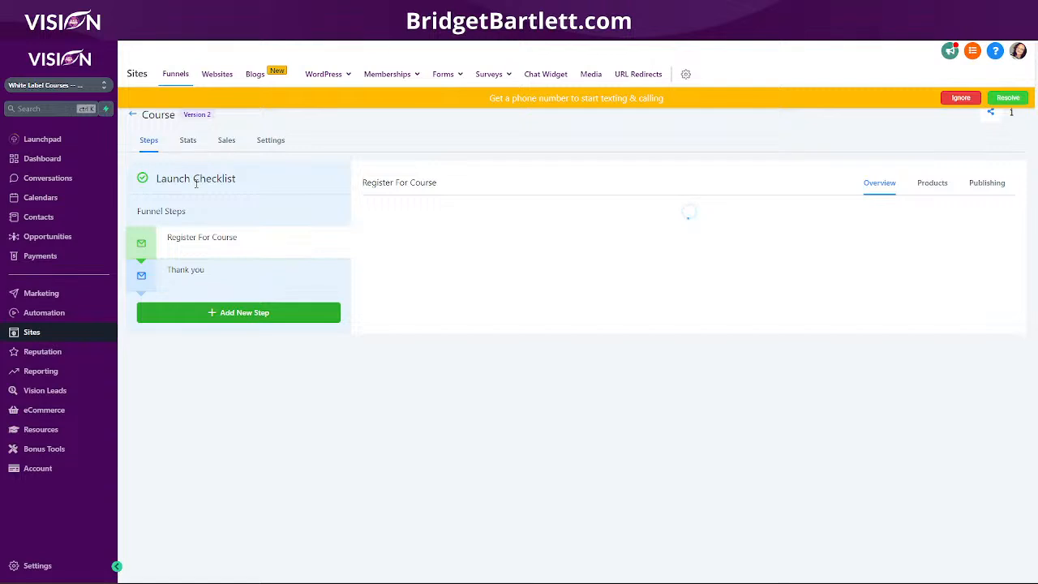
click(386, 382)
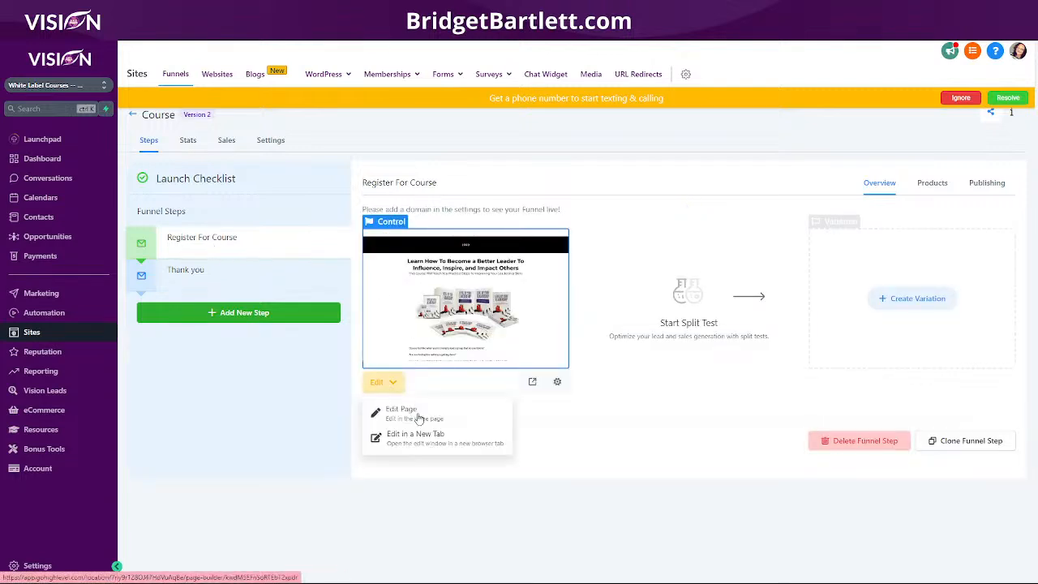
click(412, 443)
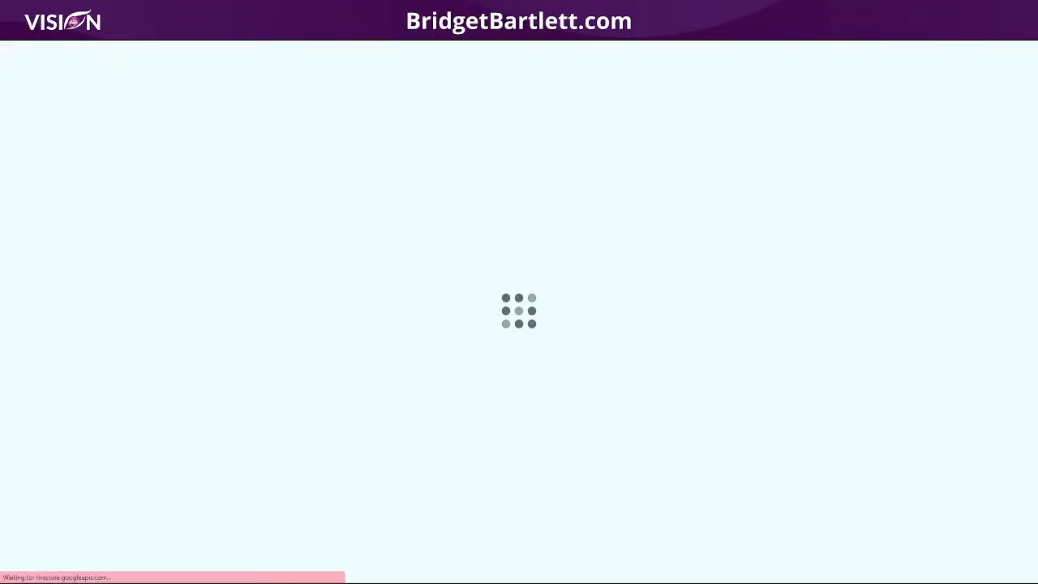
Copy the key {{ custom_values.button_color }} from the Notepad note.
mouse_move(448, 571)
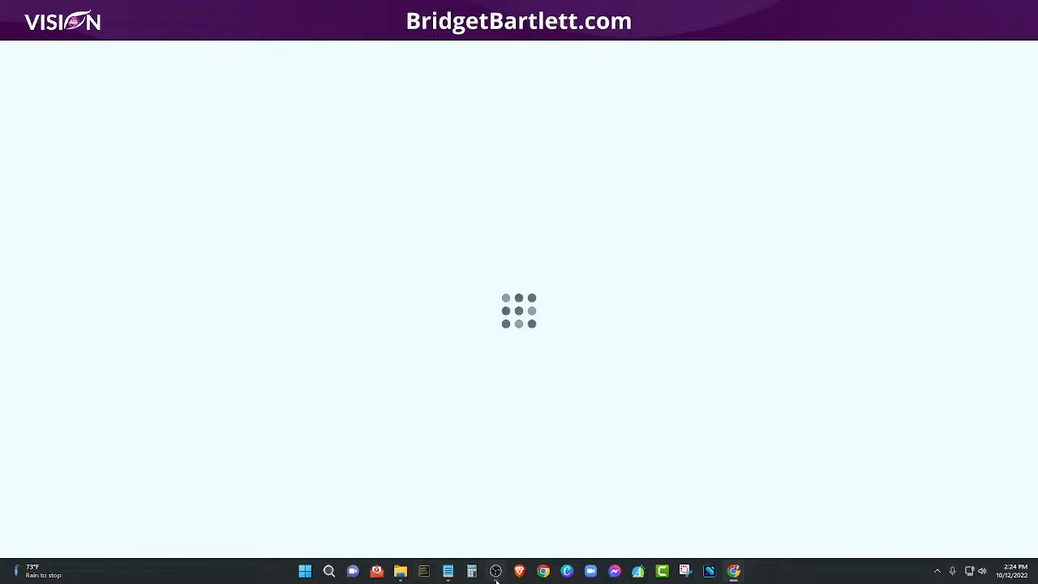
click(482, 538)
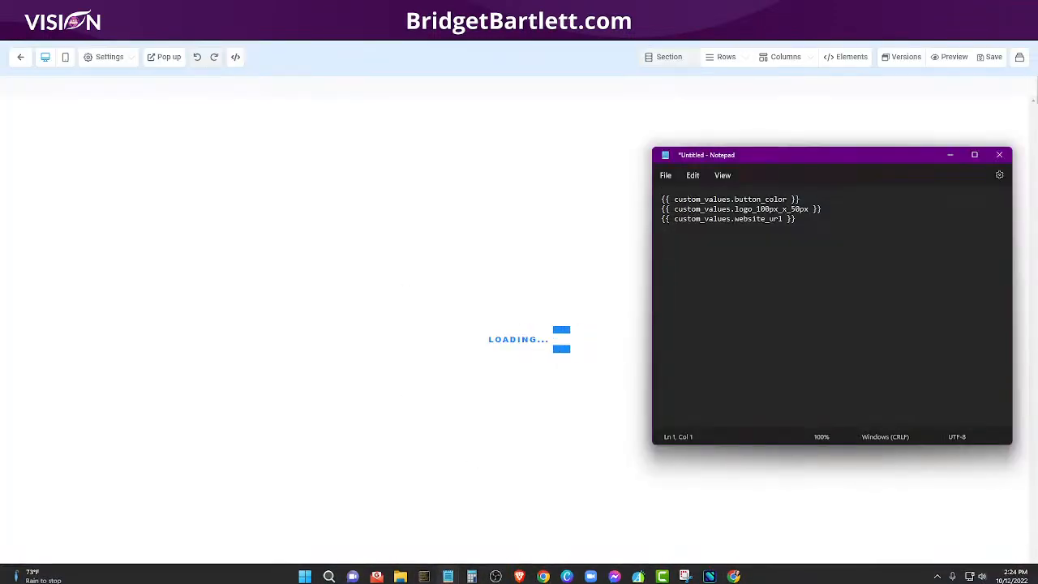
drag(801, 200, 661, 200)
key(ctrl+c)
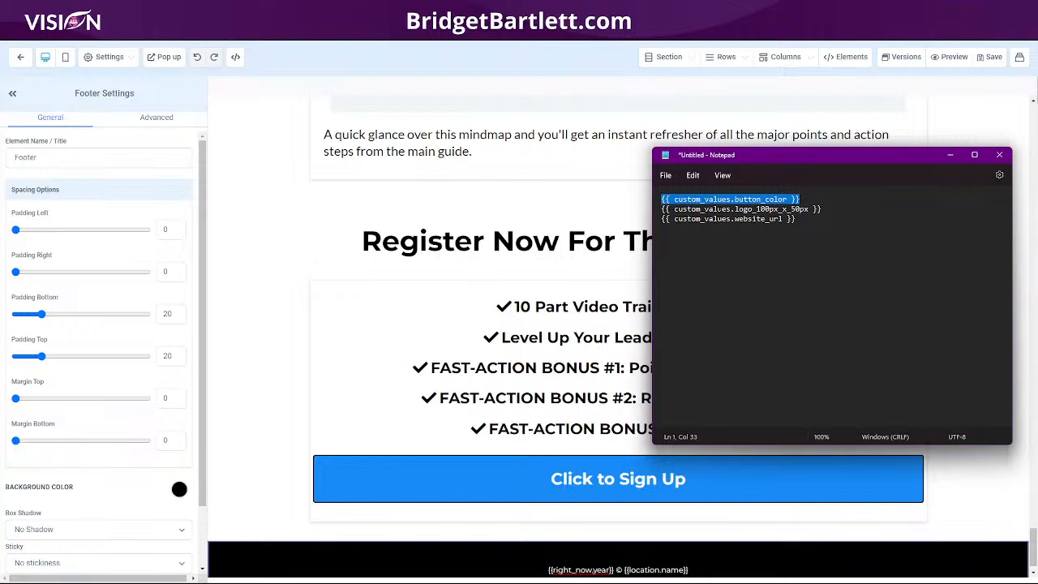
Give the Click to Sign Up button a new custom background color named Custom COlor with the value {{ custom_values.button_color }}.
click(448, 483)
scroll(72, 503, down, 10)
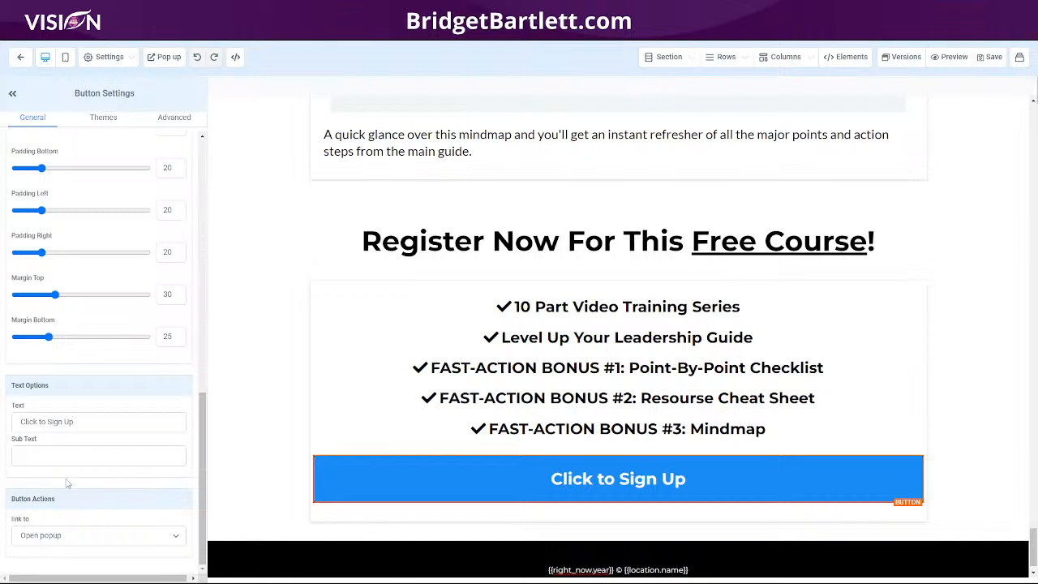
scroll(122, 406, up, 8)
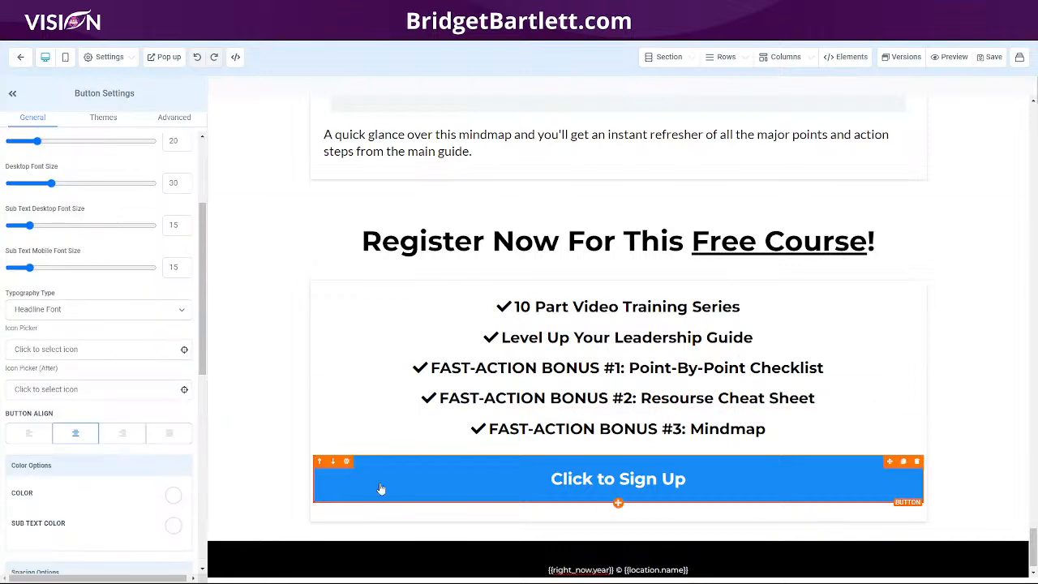
scroll(137, 330, up, 3)
click(179, 187)
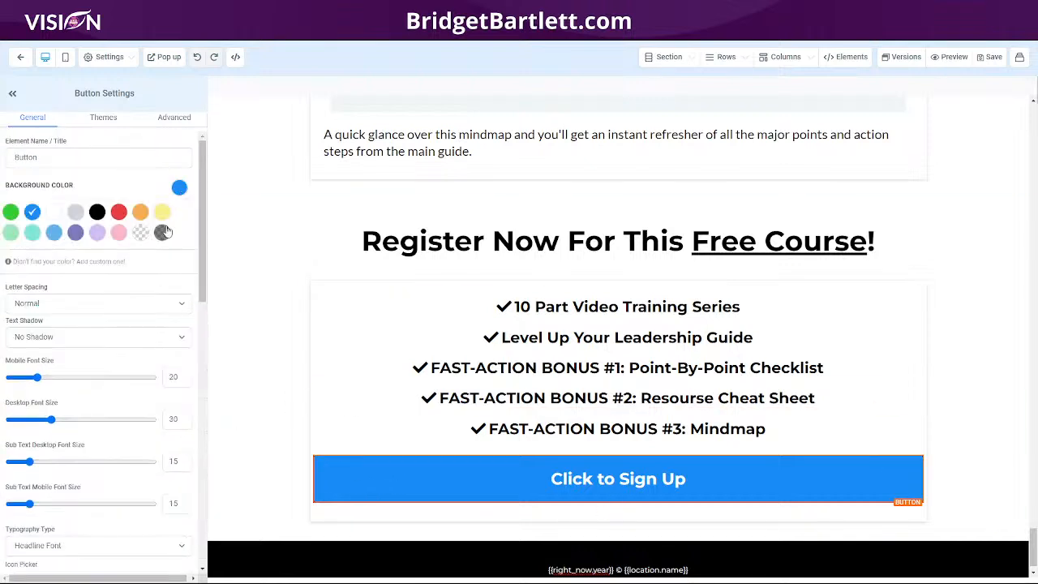
click(38, 263)
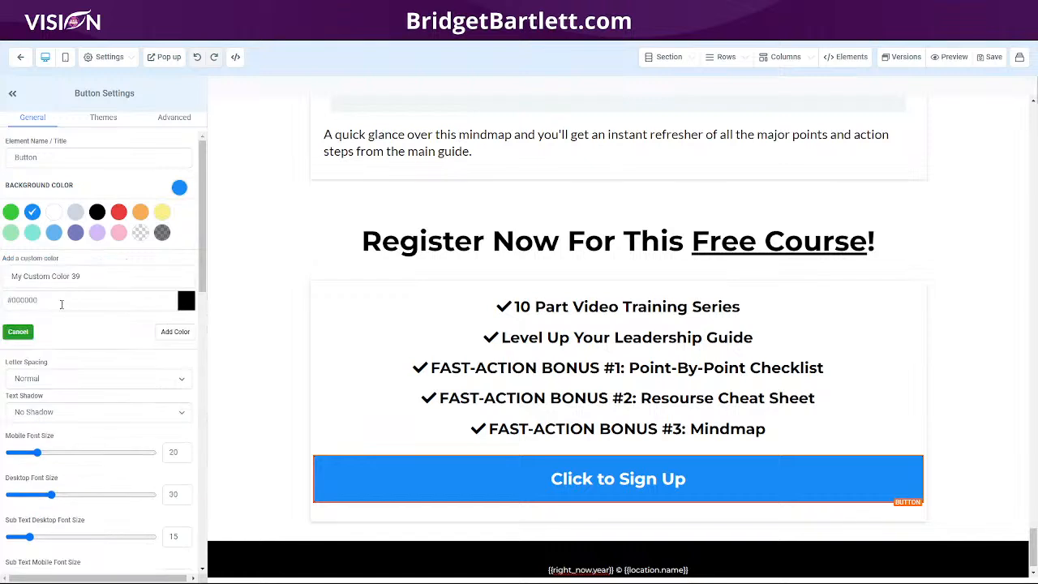
drag(40, 300, 3, 304)
key(ctrl+v)
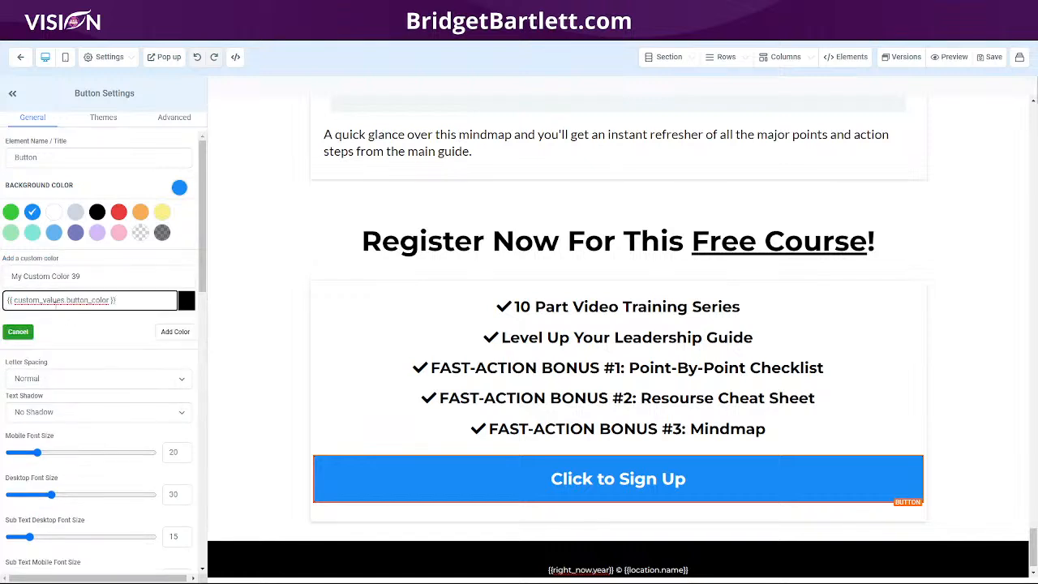
drag(83, 277, 10, 276)
text(Cust)
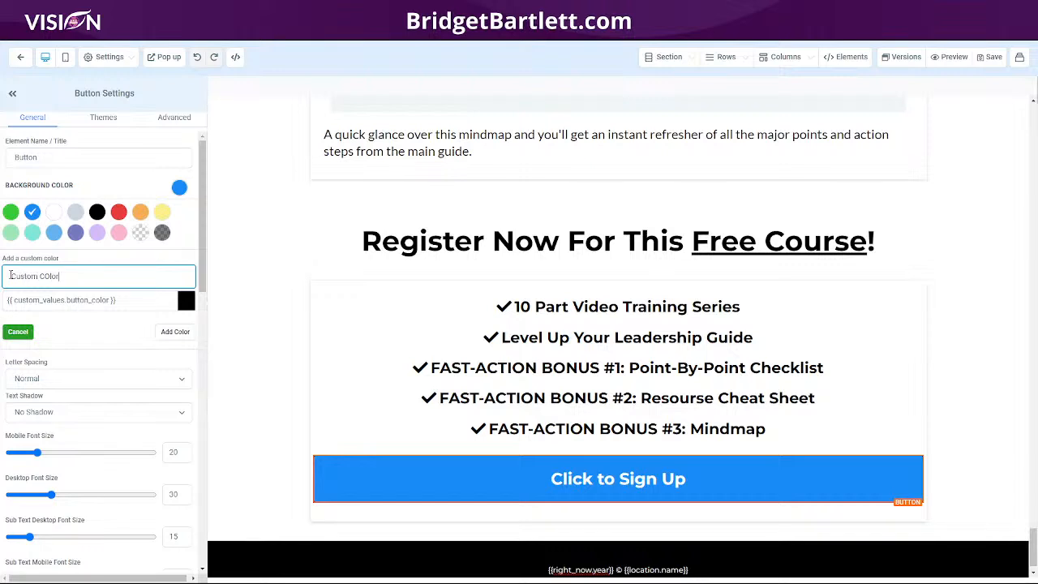
text(om COlor)
click(175, 331)
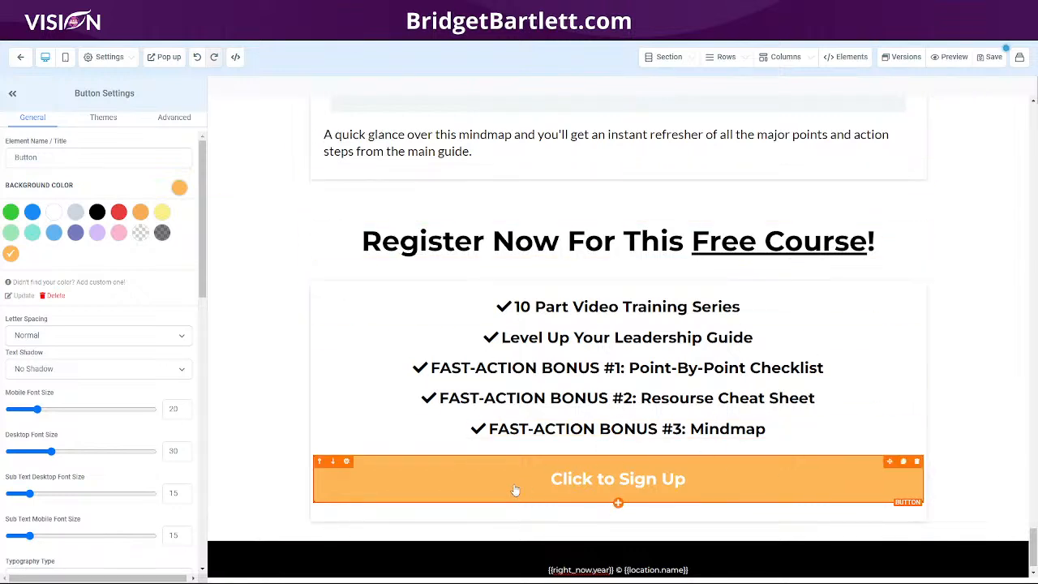
Save the Register For Course page and preview it, trying the Click to Sign Up button at its end.
click(992, 57)
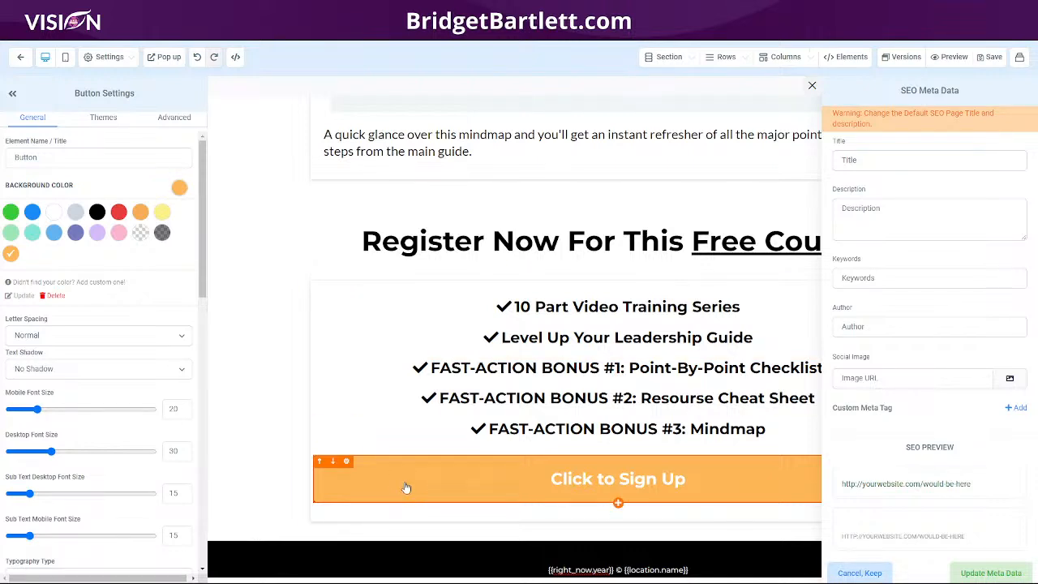
click(942, 60)
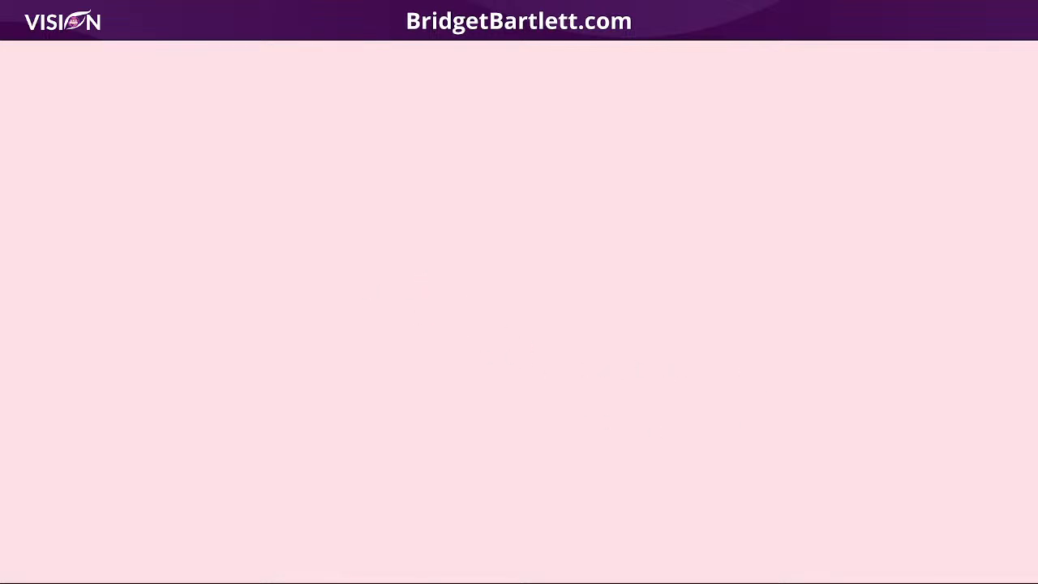
scroll(527, 94, down, 20)
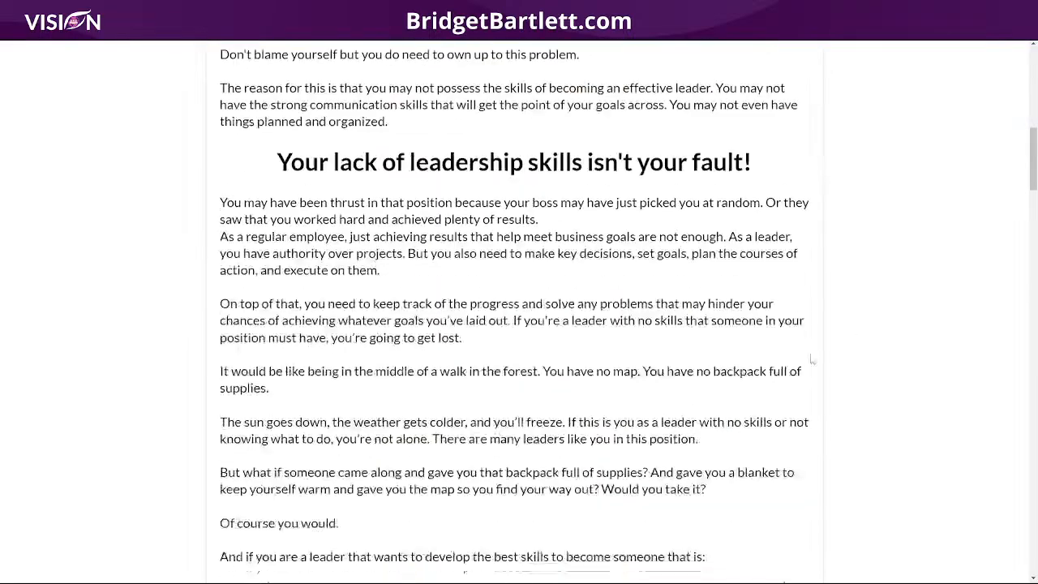
scroll(578, 416, down, 10)
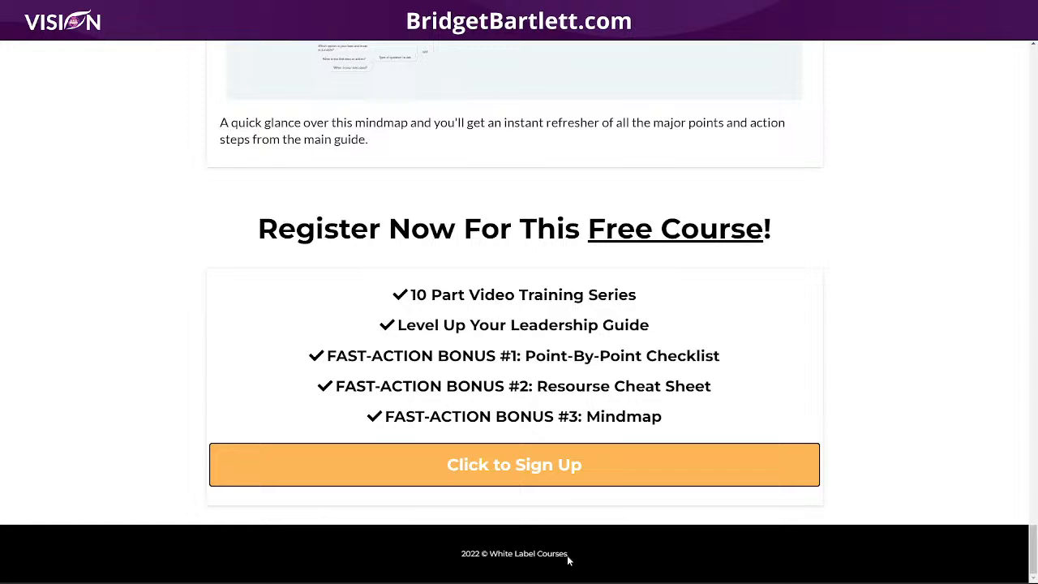
click(526, 464)
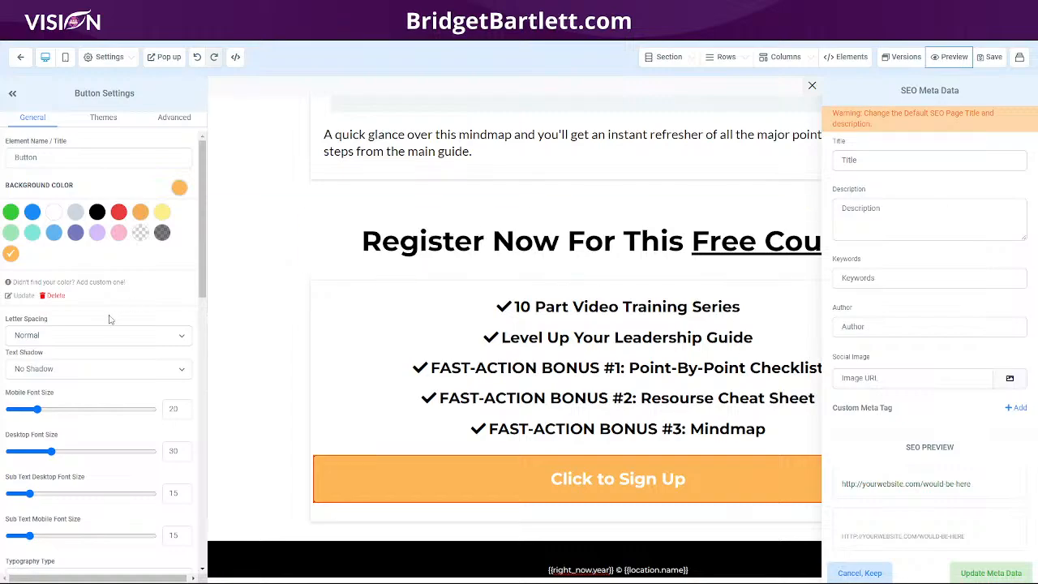
Replace the header logo's image URL with the key {{ custom_values.logo_100px_x_50px }} copied from the Notepad note.
scroll(534, 289, up, 1)
scroll(534, 288, up, 20)
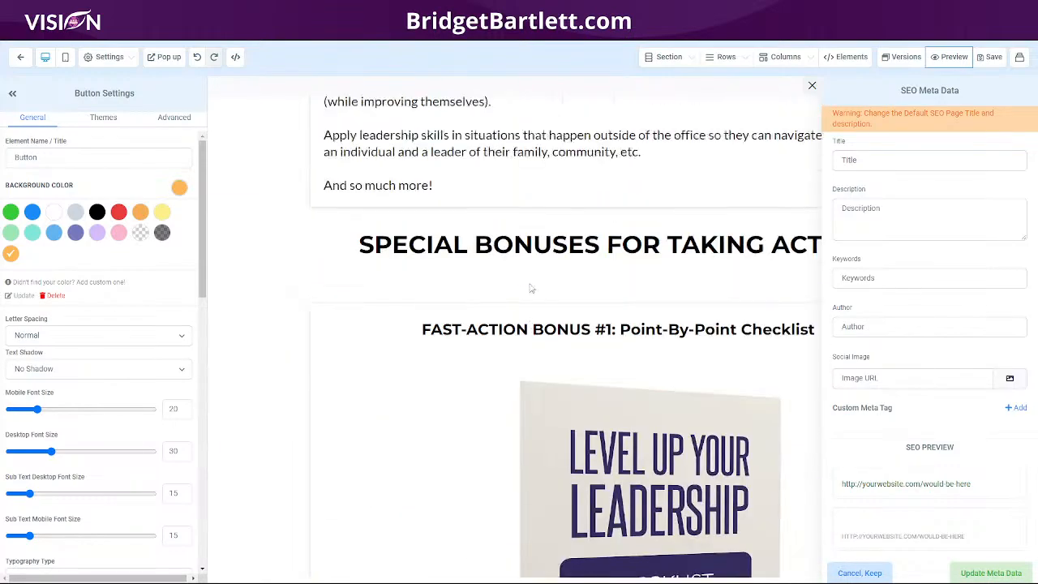
scroll(531, 287, up, 5)
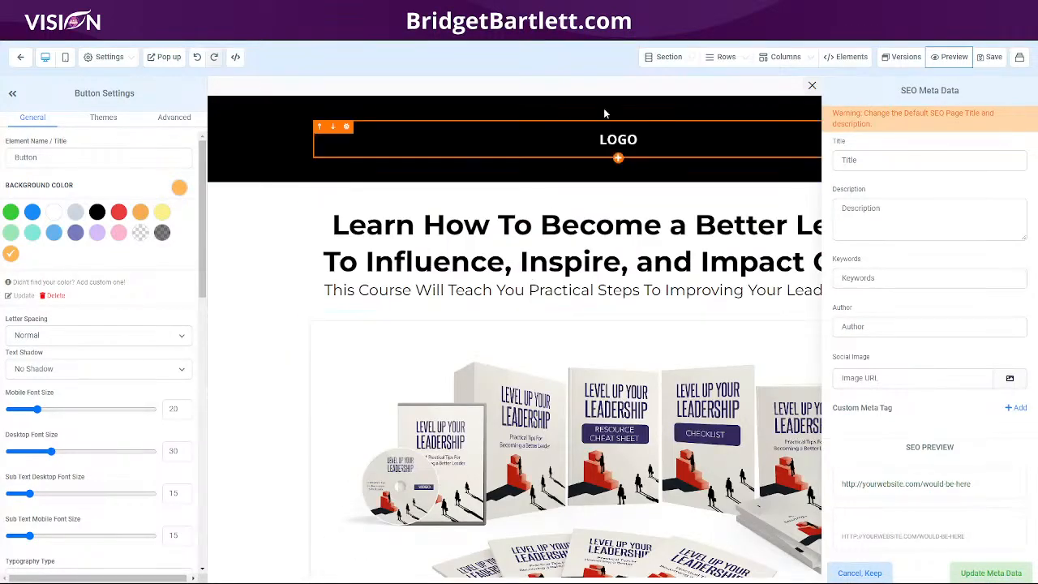
click(600, 140)
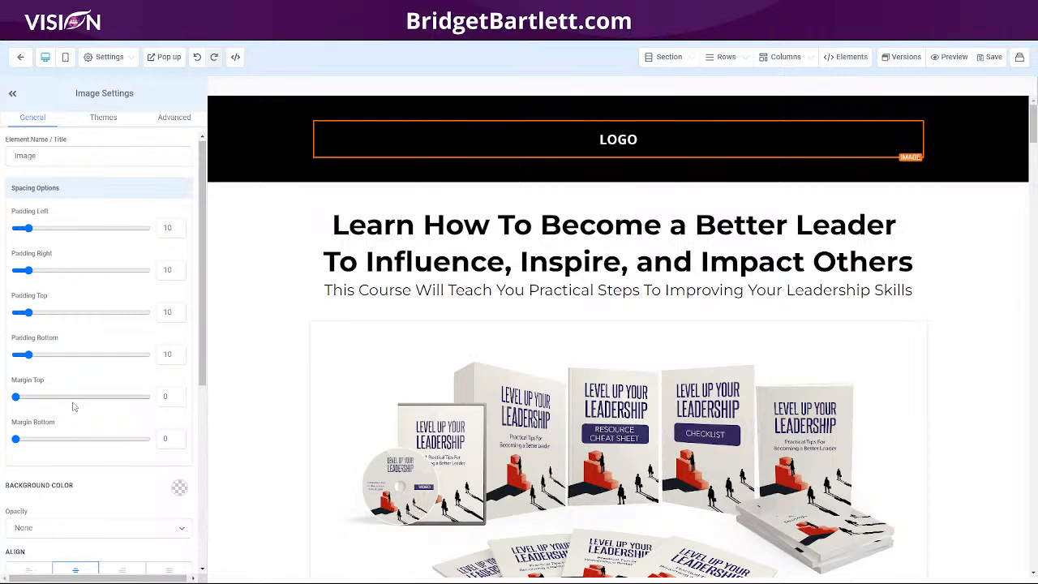
scroll(74, 409, down, 4)
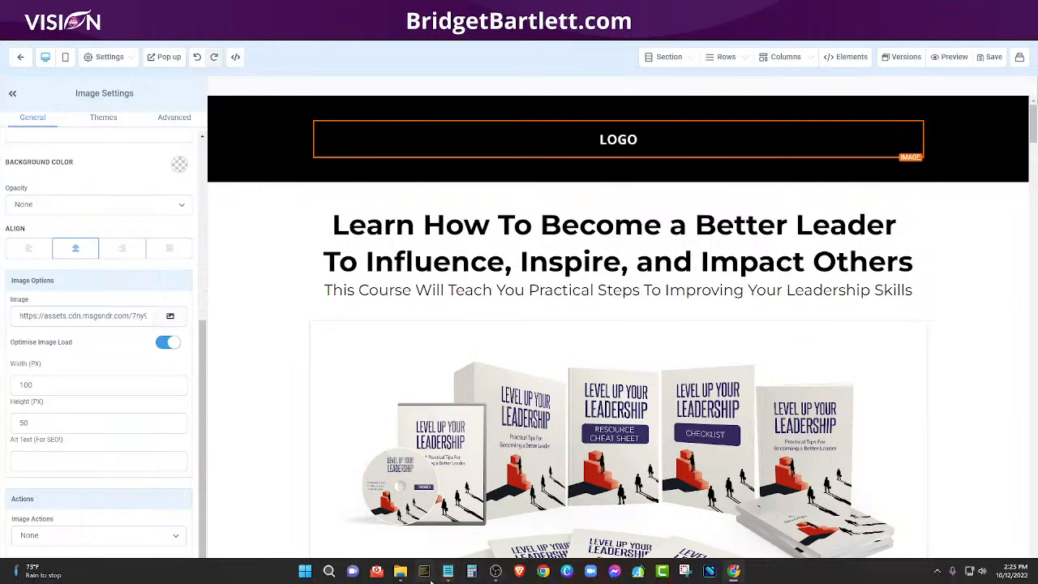
mouse_move(454, 568)
click(511, 511)
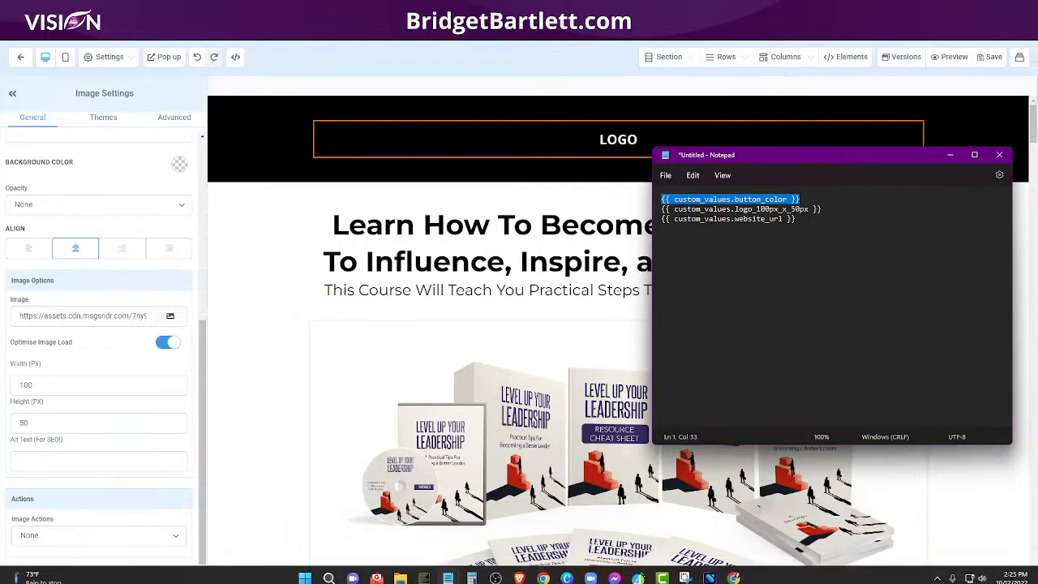
drag(821, 209, 661, 209)
key(ctrl+c)
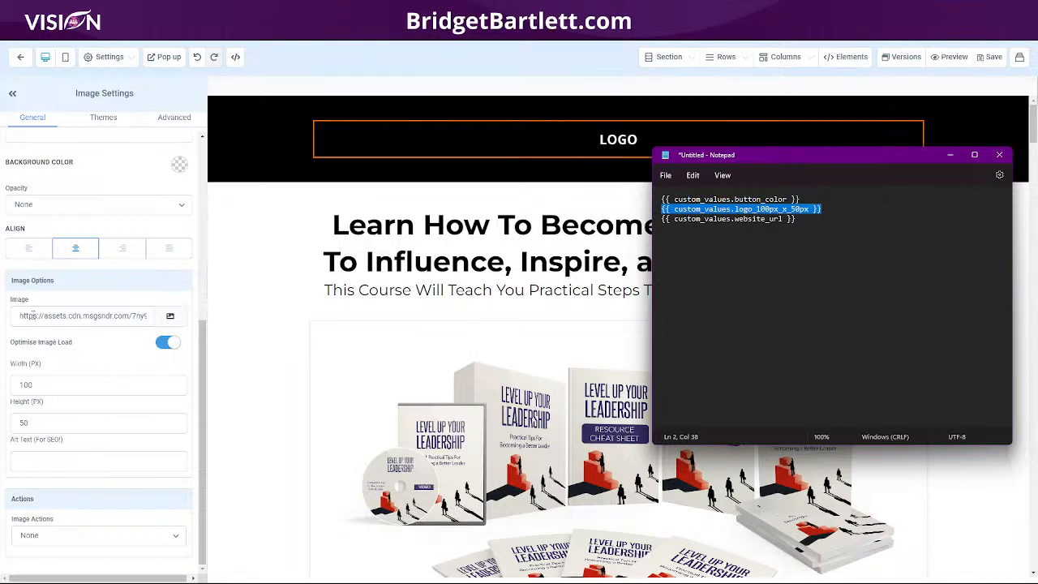
drag(15, 315, 161, 327)
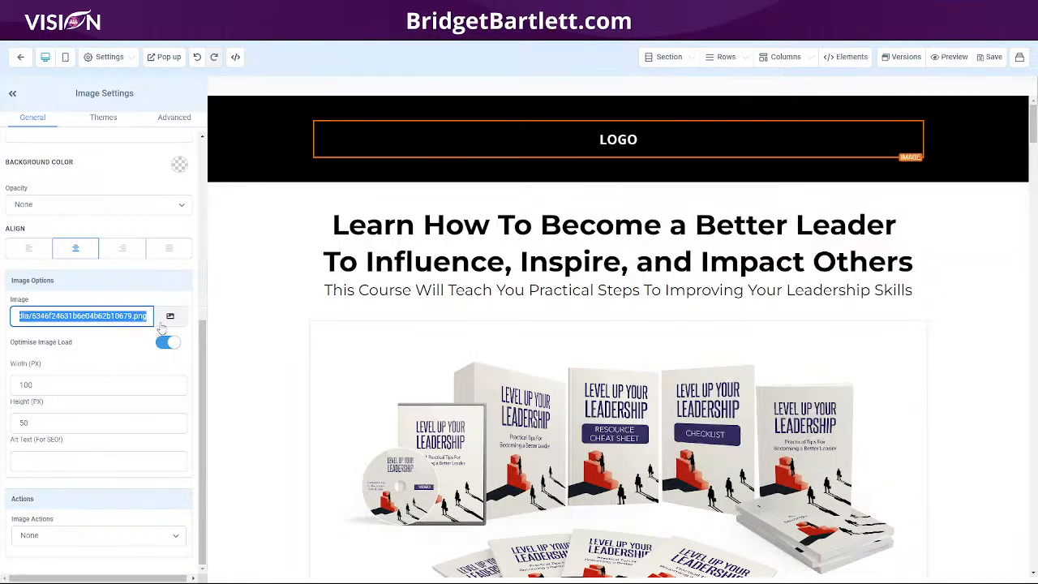
key(ctrl+v)
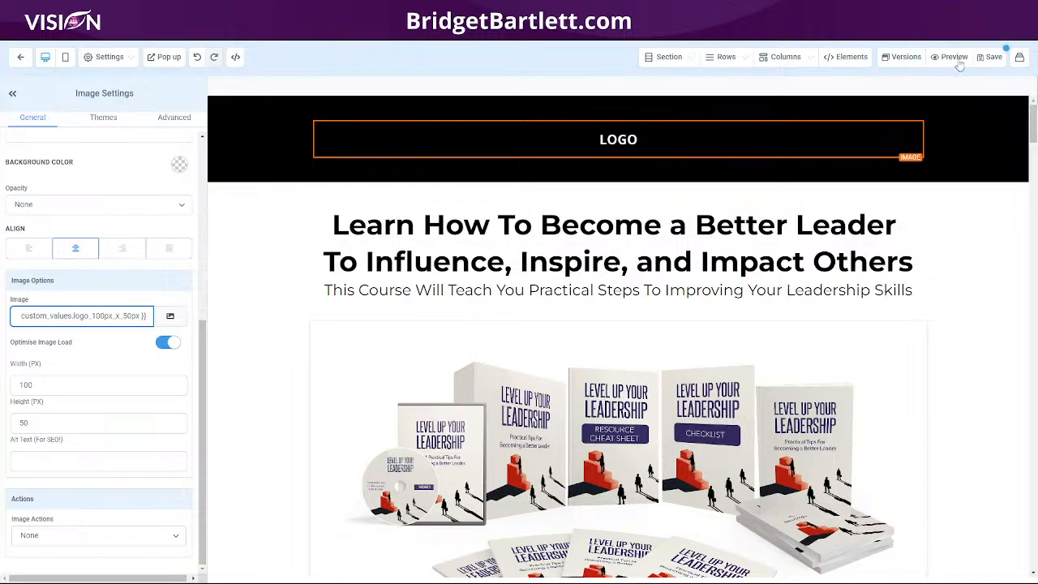
Save the page, accepting the changes to the global header section, and leave the page editor.
click(991, 58)
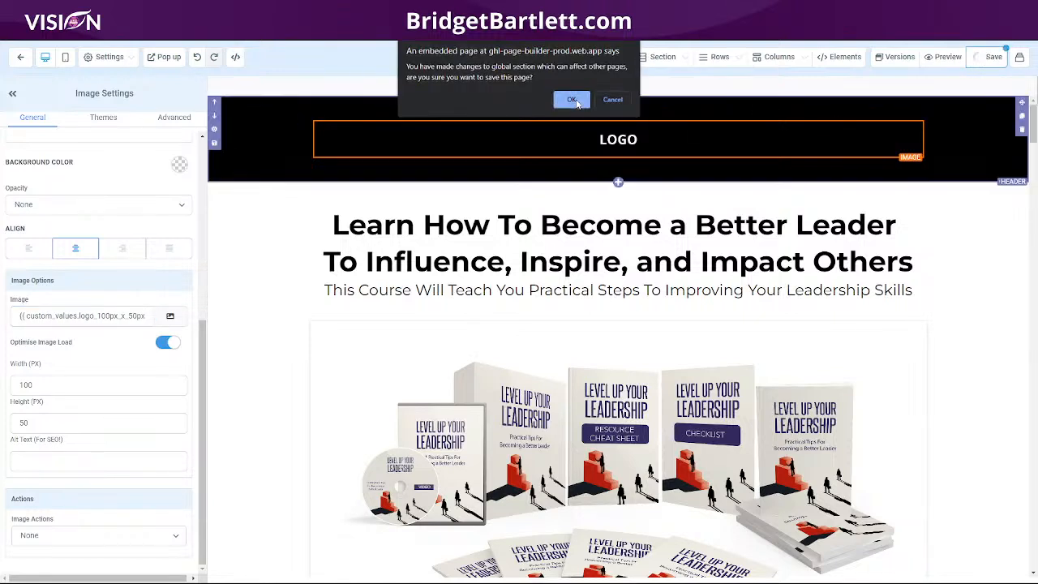
click(573, 101)
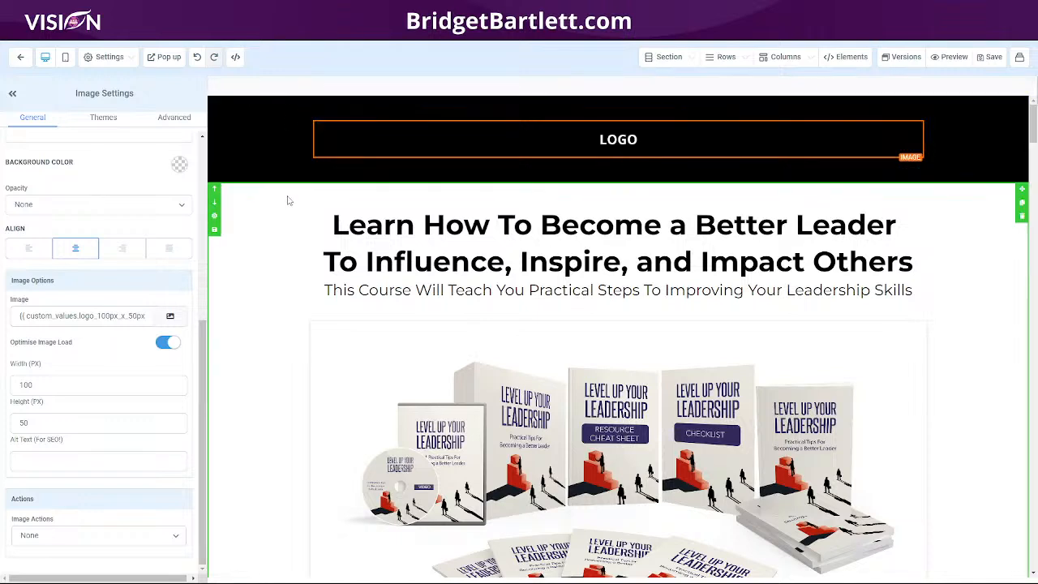
click(21, 61)
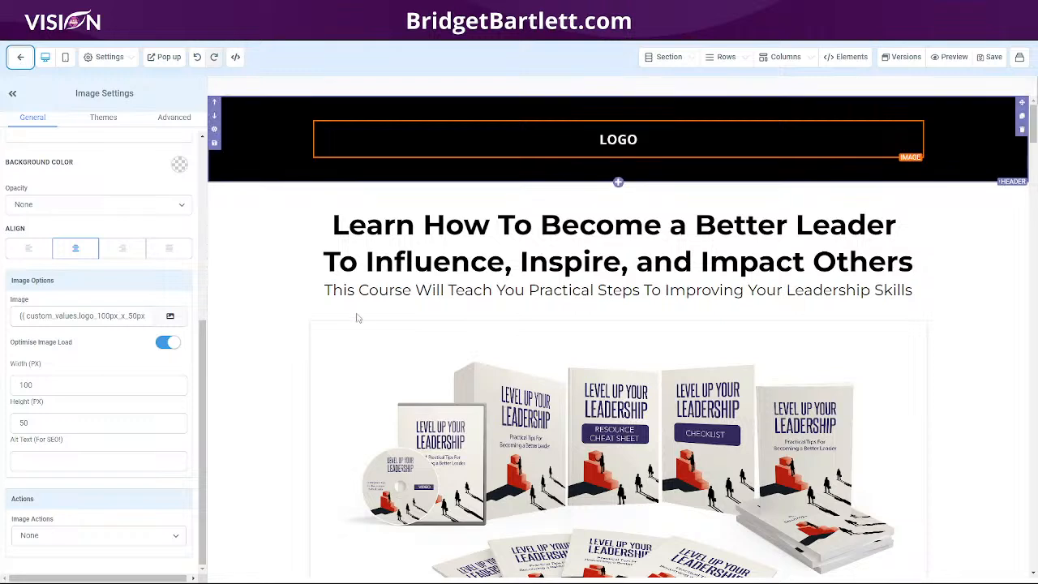
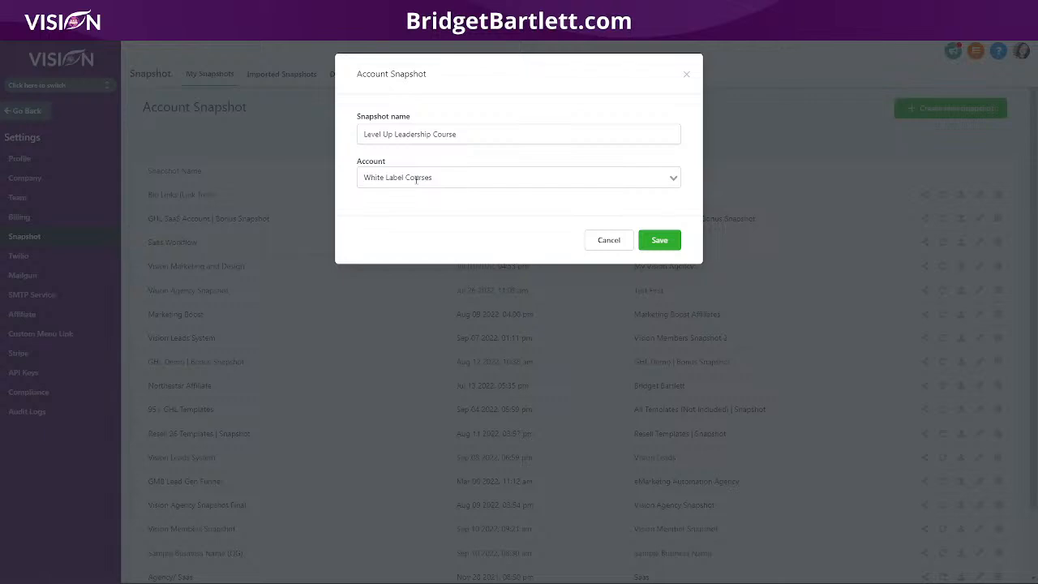
Save the account snapshot Level Up Leadership Course for the White Label Courses account and find it in the snapshot list.
click(660, 242)
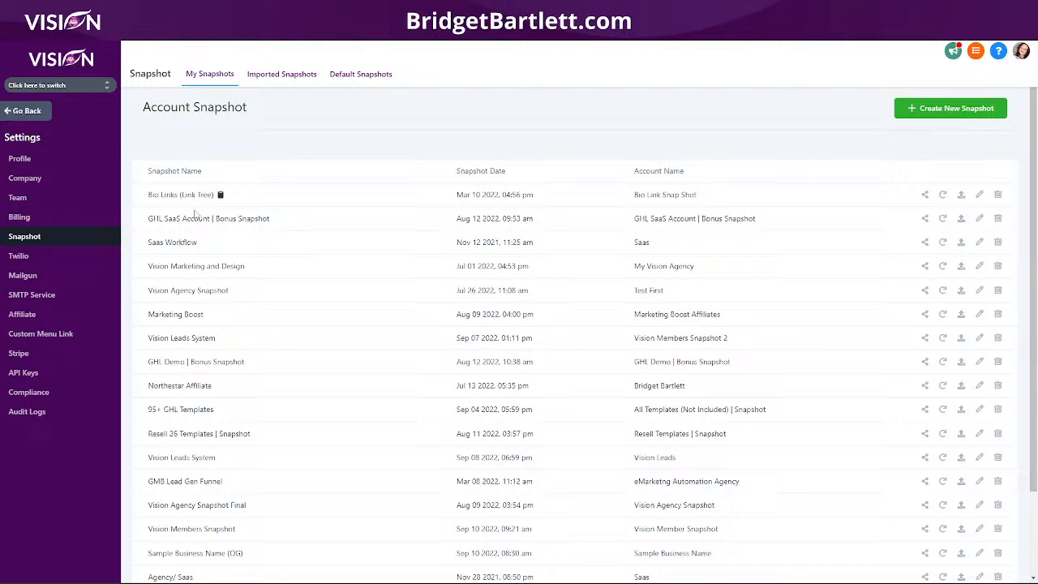
scroll(217, 381, down, 2)
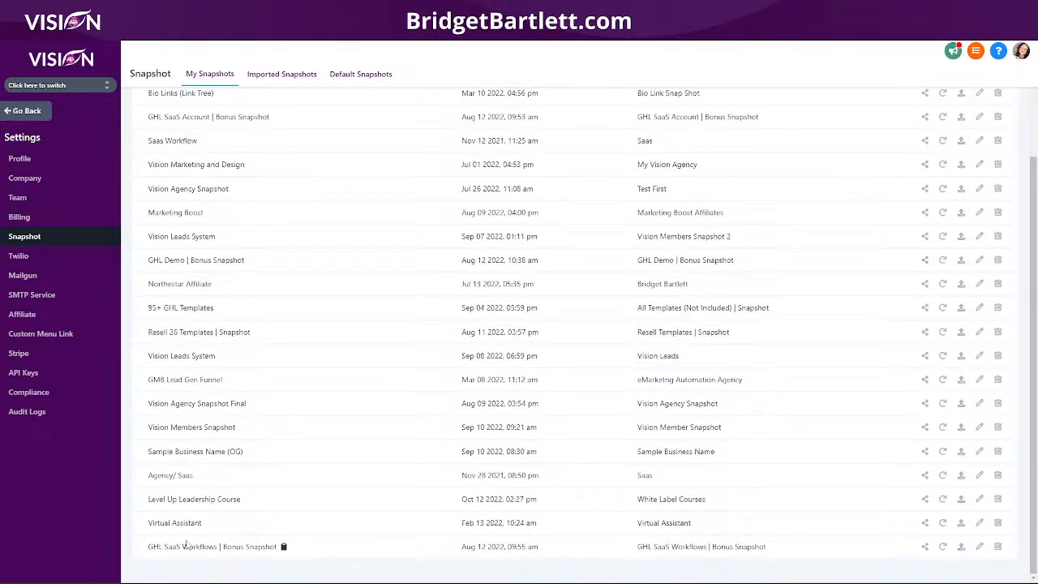
scroll(199, 466, up, 1)
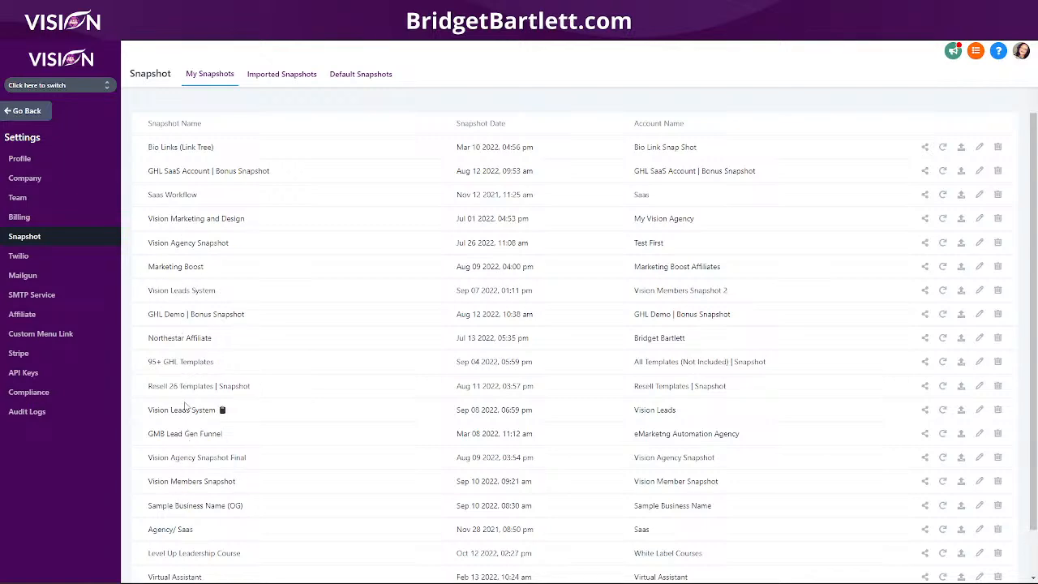
scroll(195, 430, down, 1)
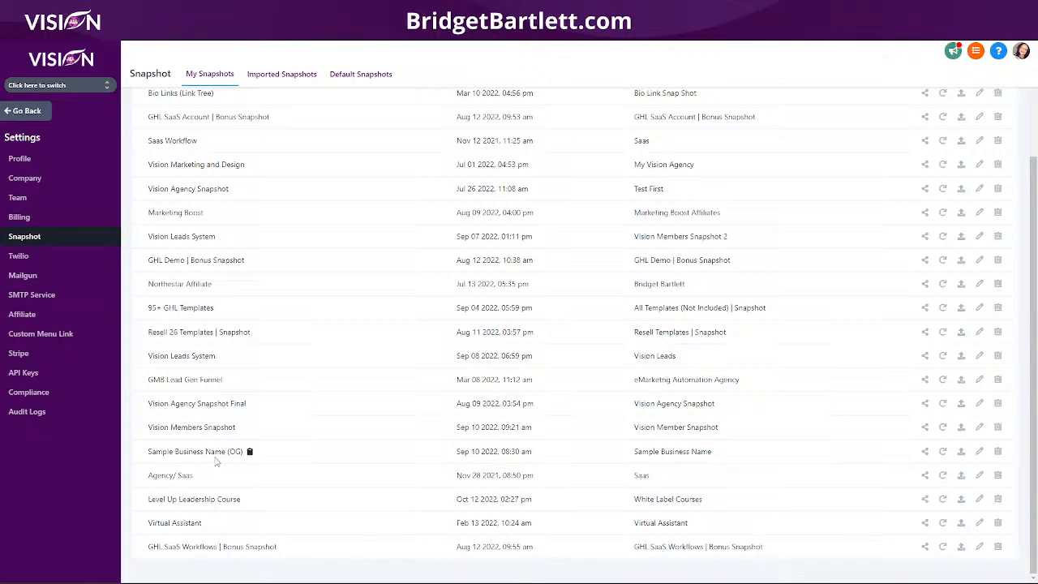
Open sharing for the Level Up Leadership Course snapshot and bring up the available share types.
click(924, 499)
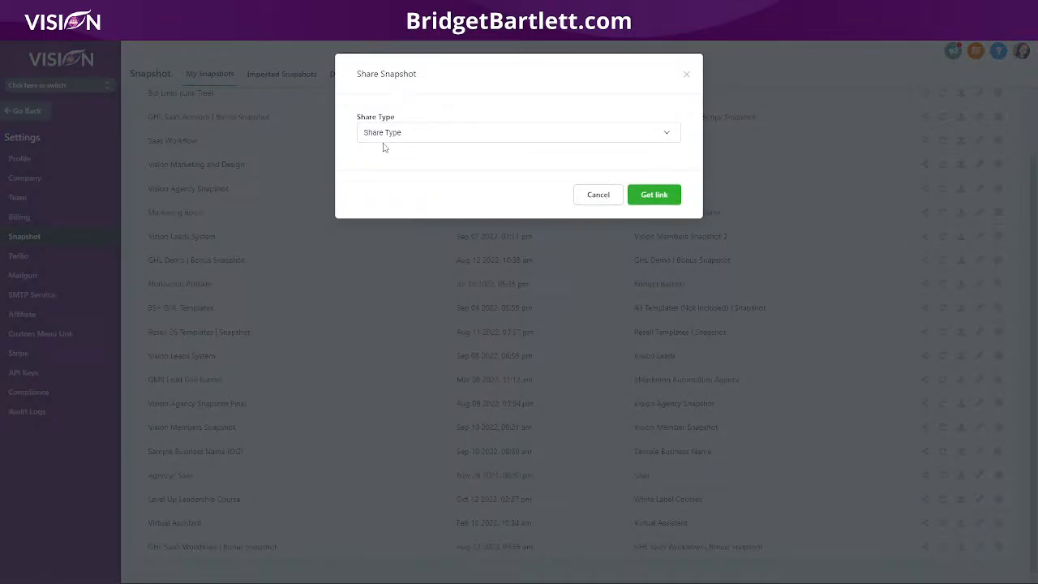
click(386, 133)
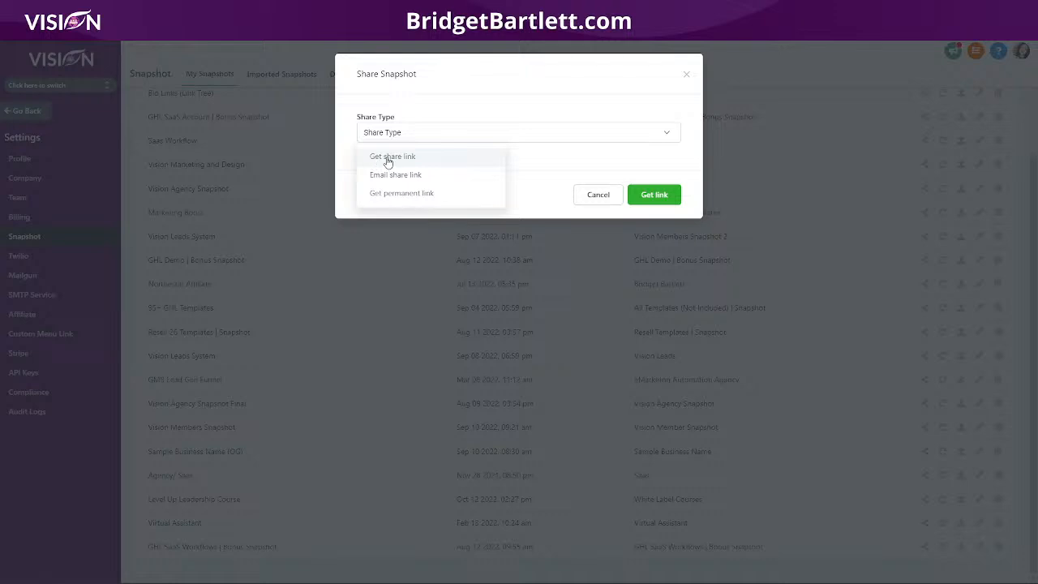